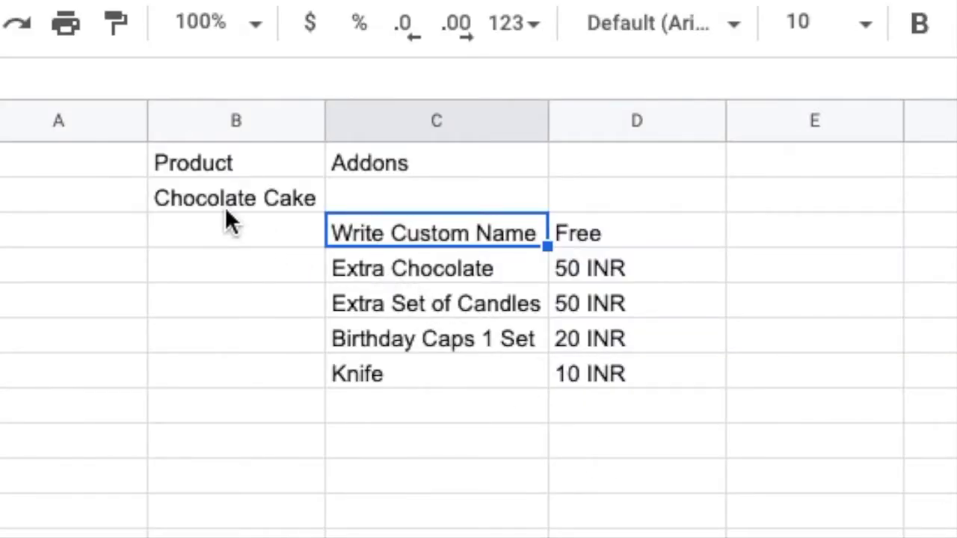
Enter 400 as Chocolate Cake's price in cell D2
{"action": "left_click", "coordinate": [208, 193]}
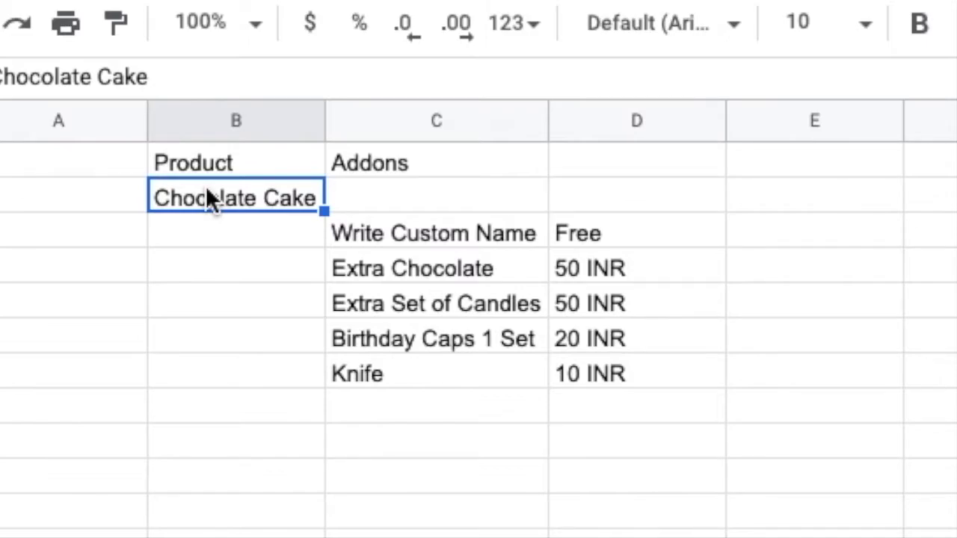
{"action": "left_click", "coordinate": [392, 239]}
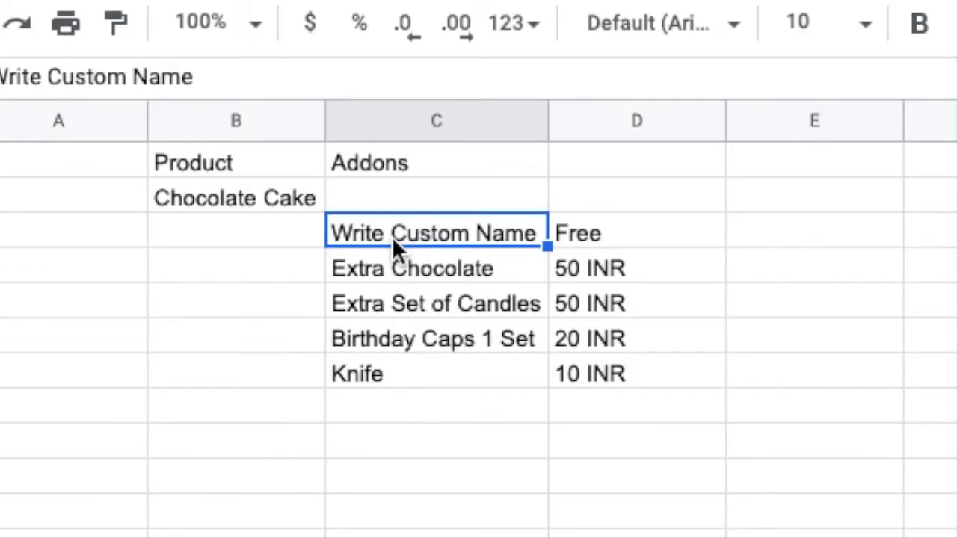
{"action": "key", "text": "Down"}
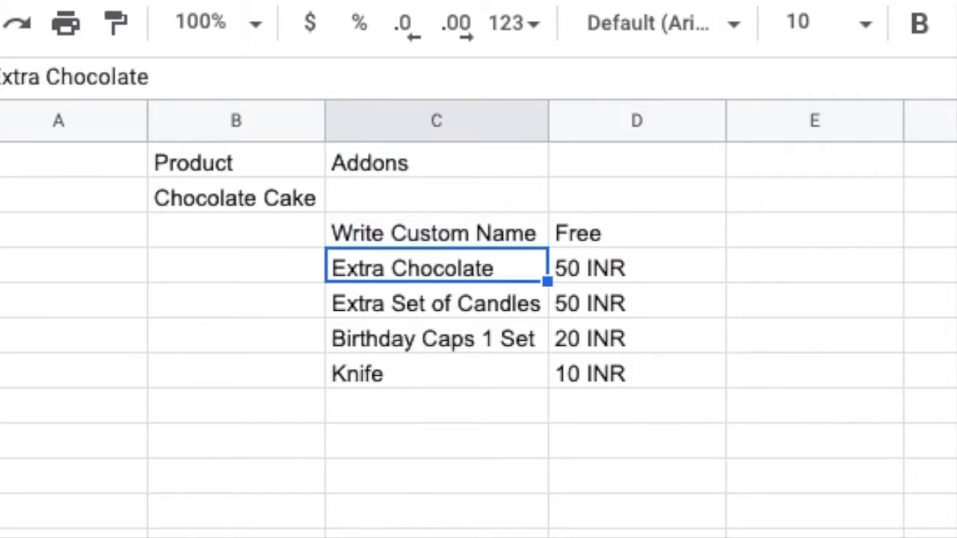
{"action": "key", "text": "Up"}
{"action": "key", "text": "Up"}
{"action": "key", "text": "Right"}
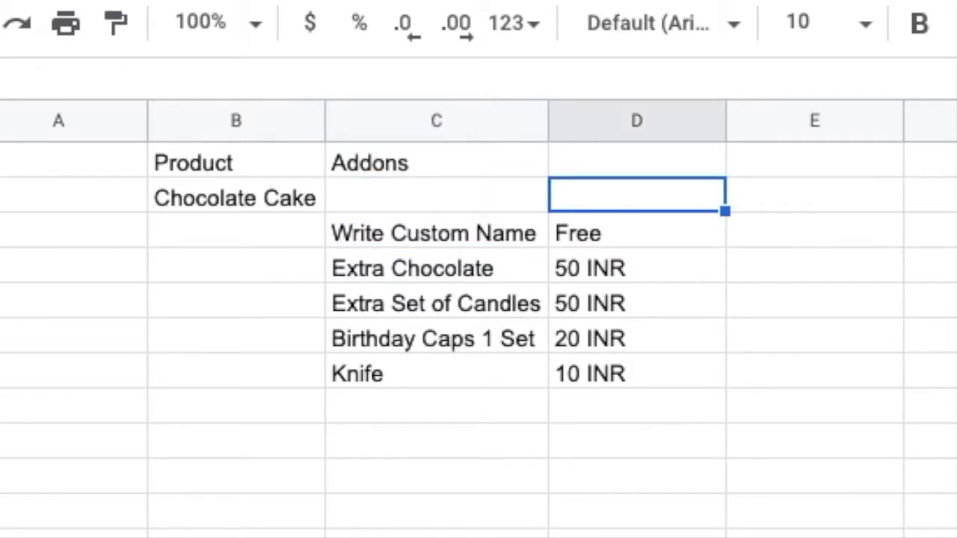
{"action": "type", "text": "4000"}
{"action": "key", "text": "BackSpace"}
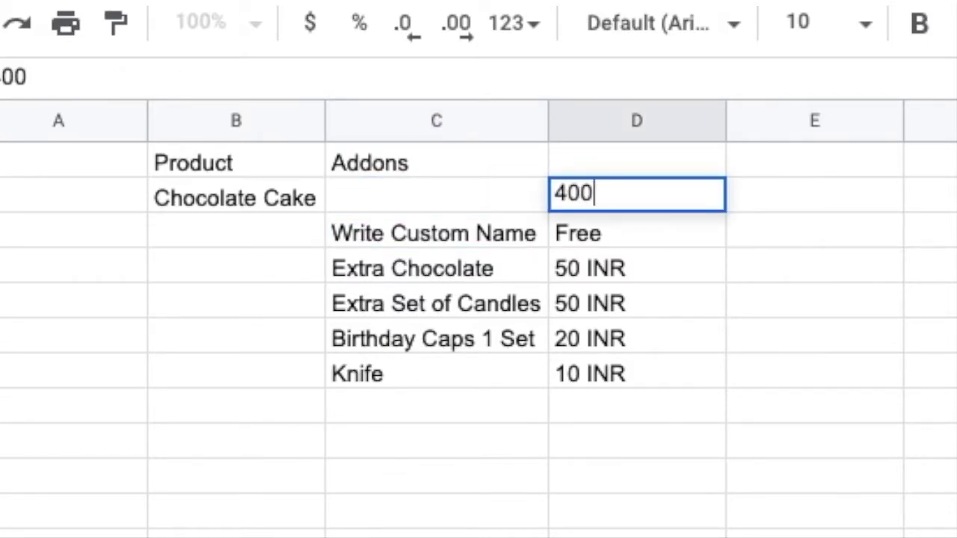
{"action": "key", "text": "Return"}
Review the add-on prices: Extra Chocolate 50, Extra Set of Candles 50, Birthday Caps 1 Set 20
{"action": "key", "text": "Down"}
{"action": "key", "text": "Left"}
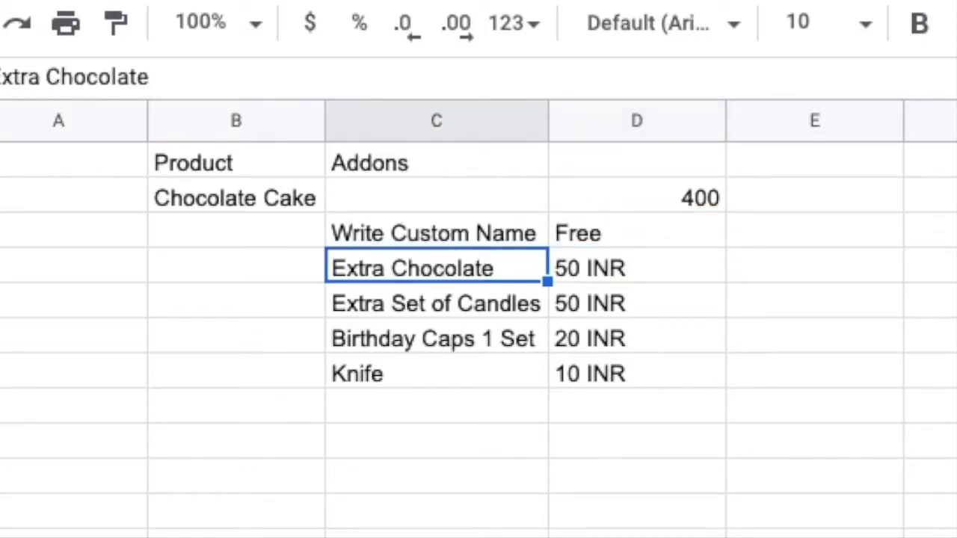
{"action": "key", "text": "Right"}
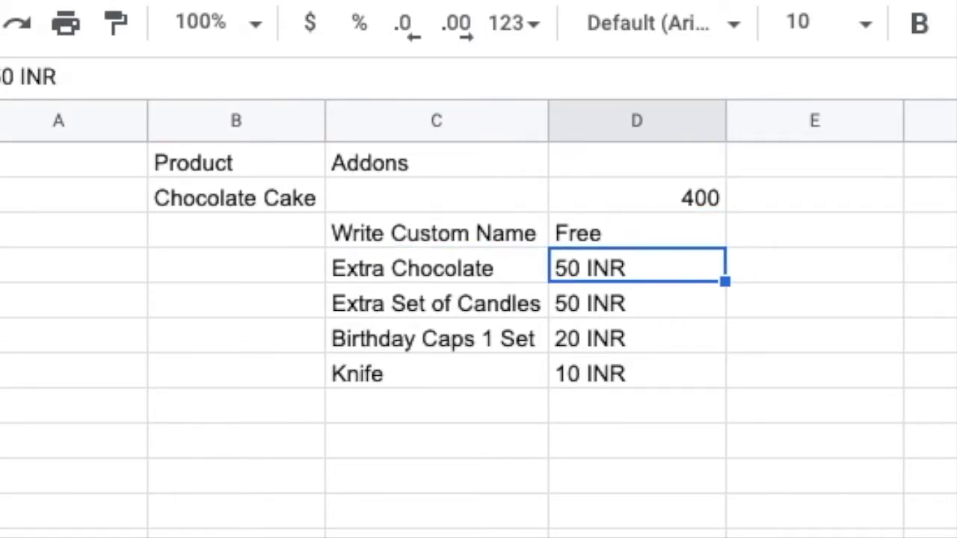
{"action": "left_click", "coordinate": [436, 303]}
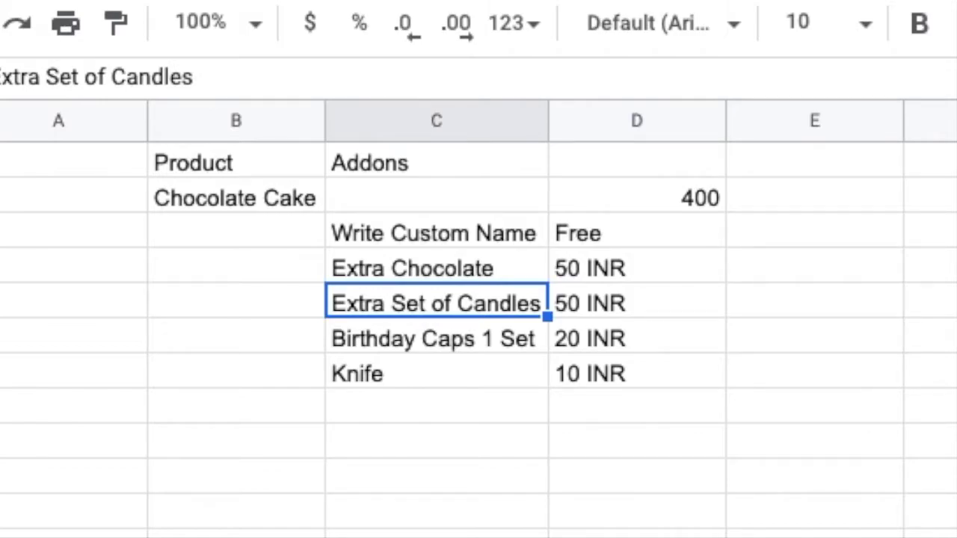
{"action": "left_click", "coordinate": [636, 303]}
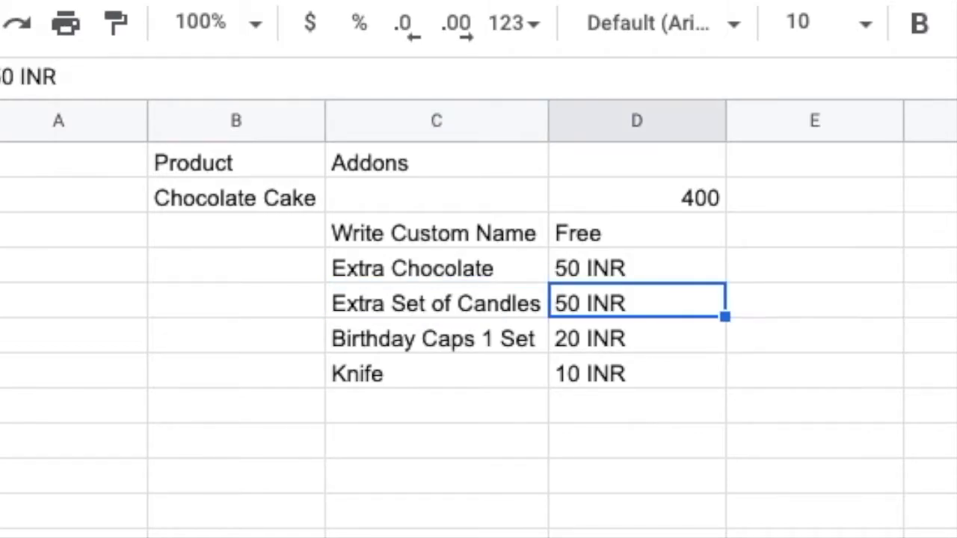
{"action": "left_click", "coordinate": [436, 338]}
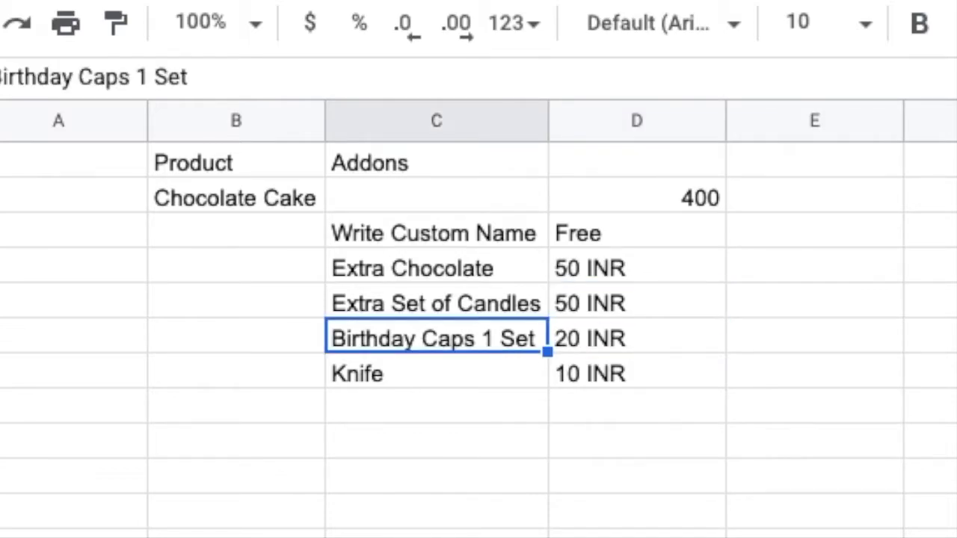
{"action": "left_click", "coordinate": [636, 338]}
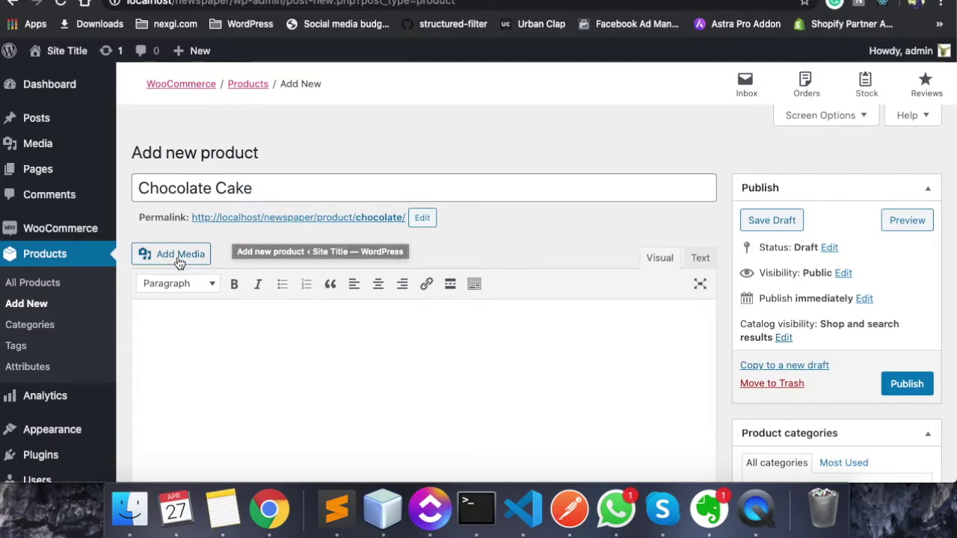
Enter 400 as Chocolate Cake's regular price and publish the product
{"action": "scroll", "coordinate": [211, 285], "scroll_direction": "down", "scroll_amount": 1}
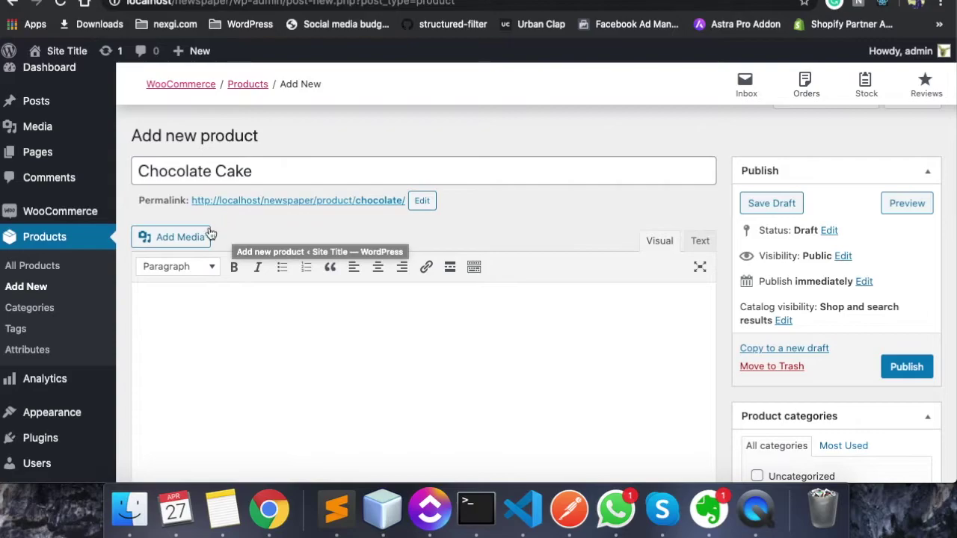
{"action": "scroll", "coordinate": [284, 246], "scroll_direction": "down", "scroll_amount": 10}
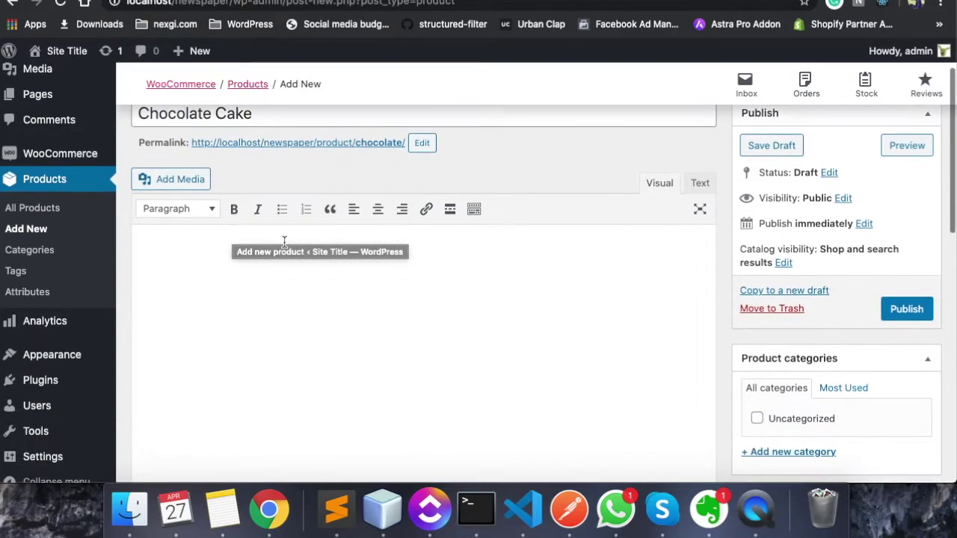
{"action": "left_click", "coordinate": [411, 236]}
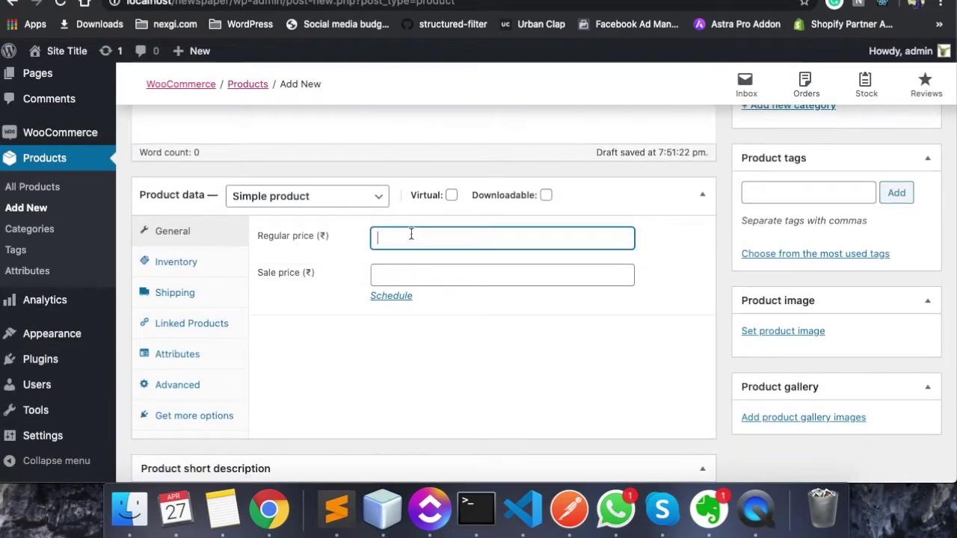
{"action": "type", "text": "4000"}
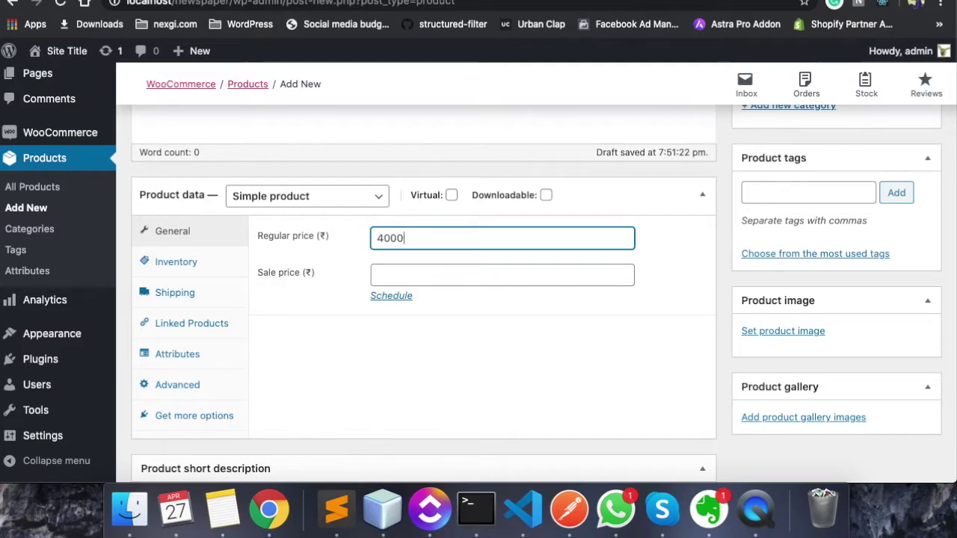
{"action": "key", "text": "BackSpace"}
{"action": "scroll", "coordinate": [748, 232], "scroll_direction": "up", "scroll_amount": 1}
{"action": "scroll", "coordinate": [792, 220], "scroll_direction": "up", "scroll_amount": 10}
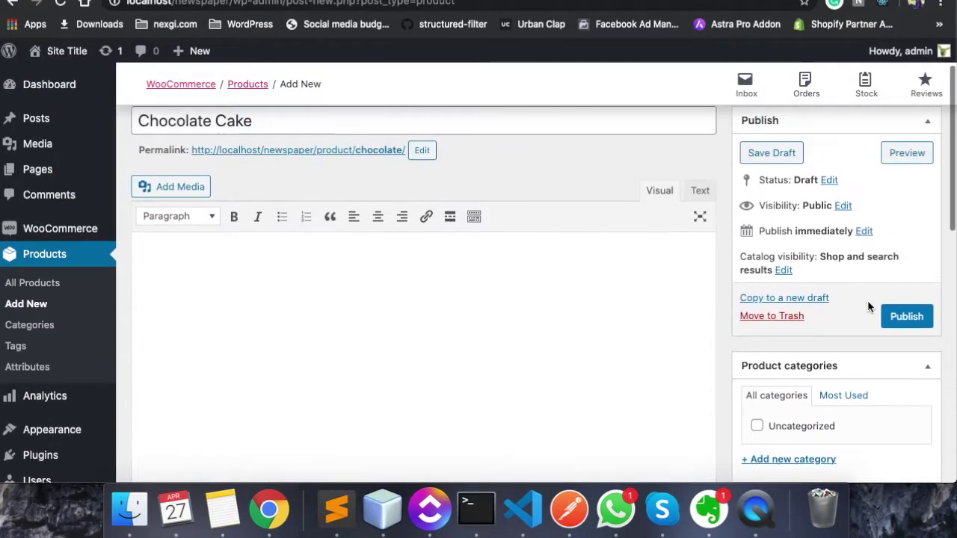
{"action": "left_click", "coordinate": [907, 316]}
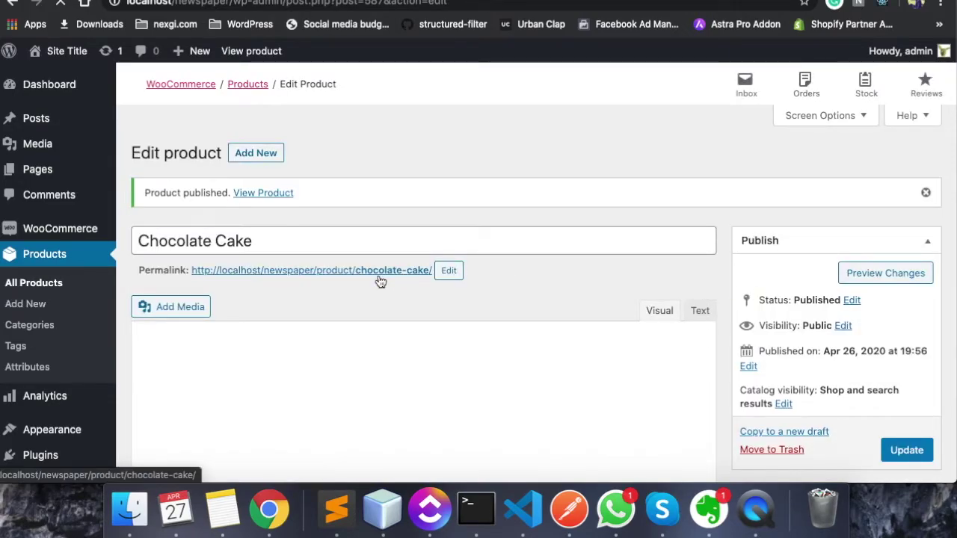
Open the live Chocolate Cake page and add one cake to the cart
{"action": "left_click", "coordinate": [311, 269]}
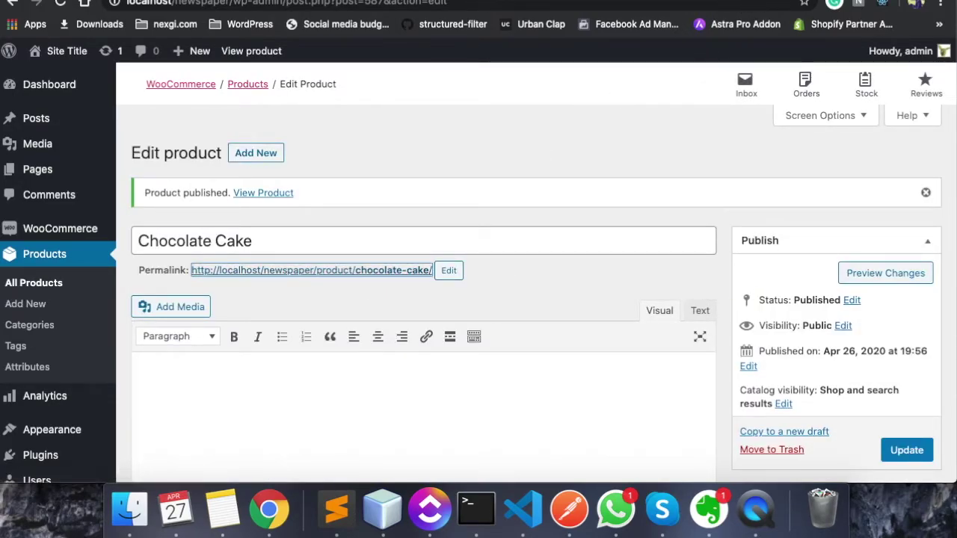
{"action": "scroll", "coordinate": [543, 262], "scroll_direction": "down", "scroll_amount": 3}
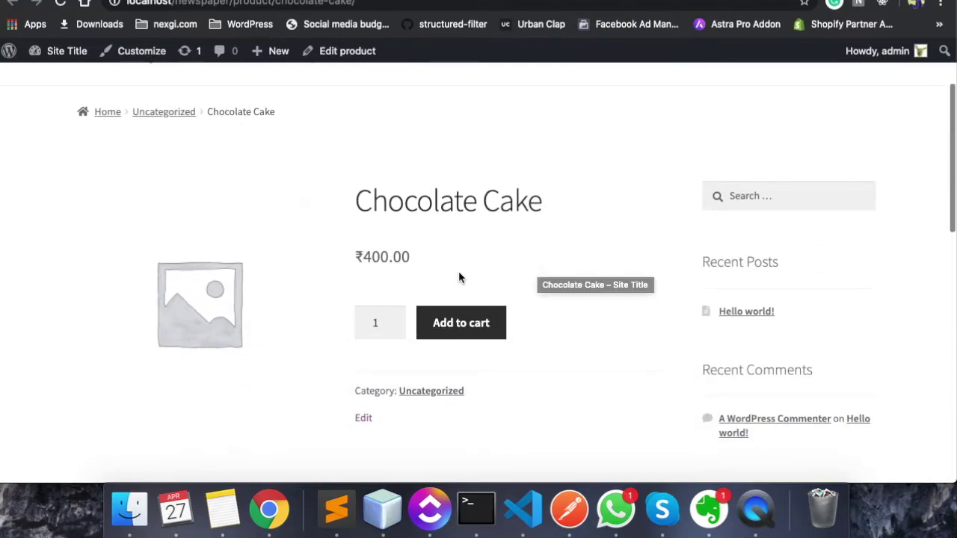
{"action": "left_click", "coordinate": [446, 326]}
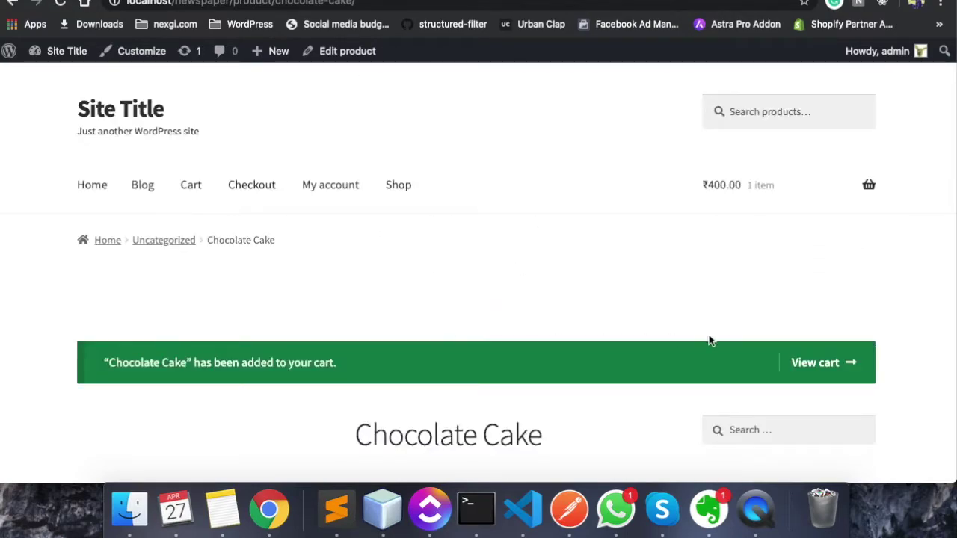
{"action": "scroll", "coordinate": [590, 391], "scroll_direction": "down", "scroll_amount": 6}
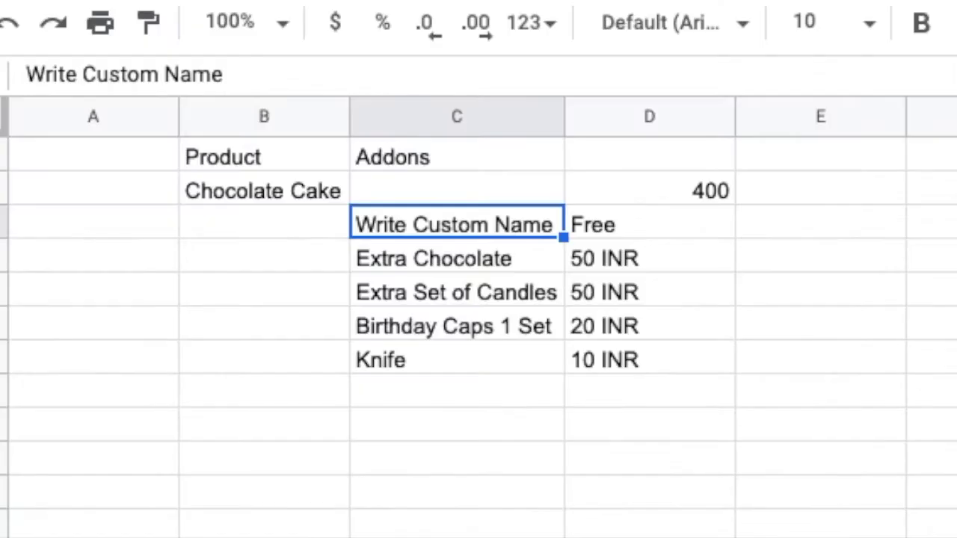
Select the full Write Custom Name text in the spreadsheet cell
{"action": "double_click", "coordinate": [475, 211]}
{"action": "key", "text": "ctrl+a"}
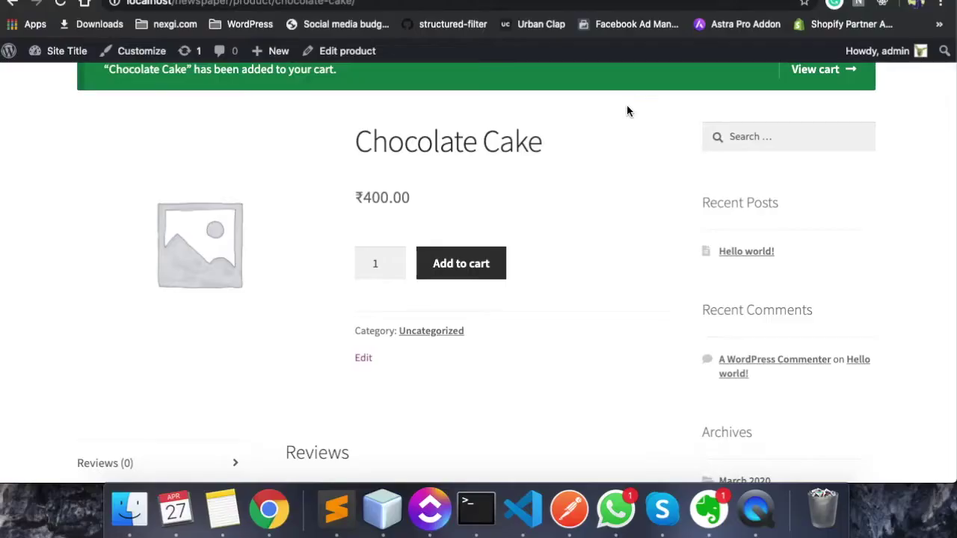
{"action": "scroll", "coordinate": [519, 214], "scroll_direction": "up", "scroll_amount": 5}
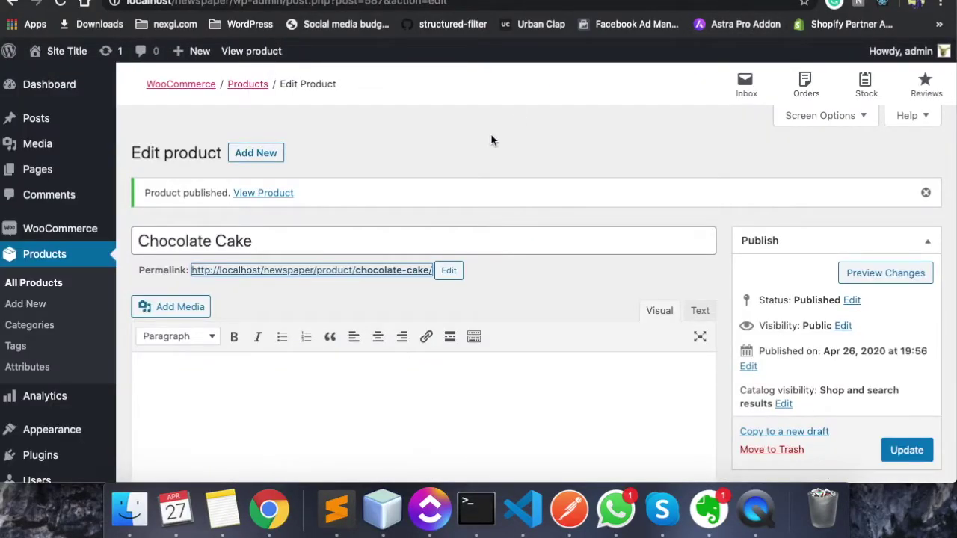
Activate WooCommerce Product Add-ons from the installed Plugins list
{"action": "scroll", "coordinate": [293, 256], "scroll_direction": "down", "scroll_amount": 3}
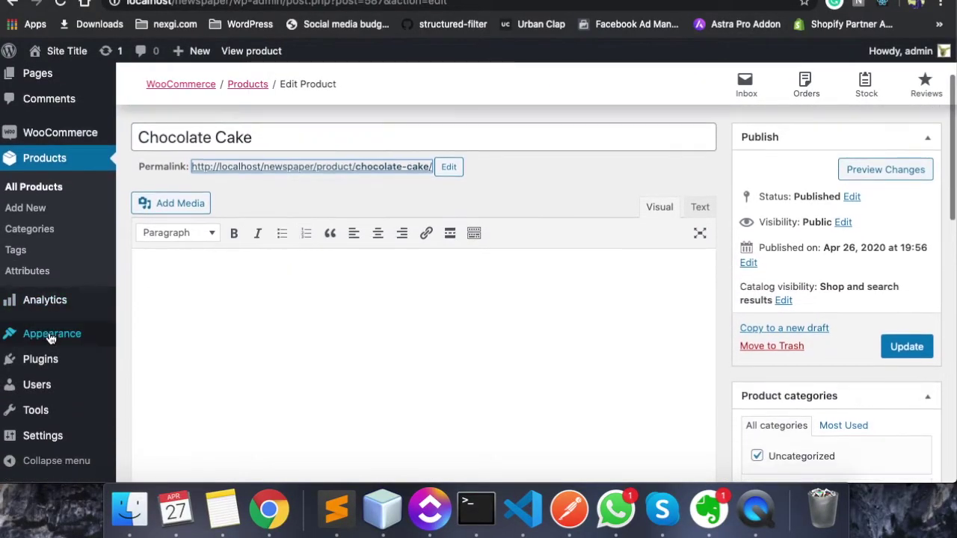
{"action": "left_click", "coordinate": [43, 362]}
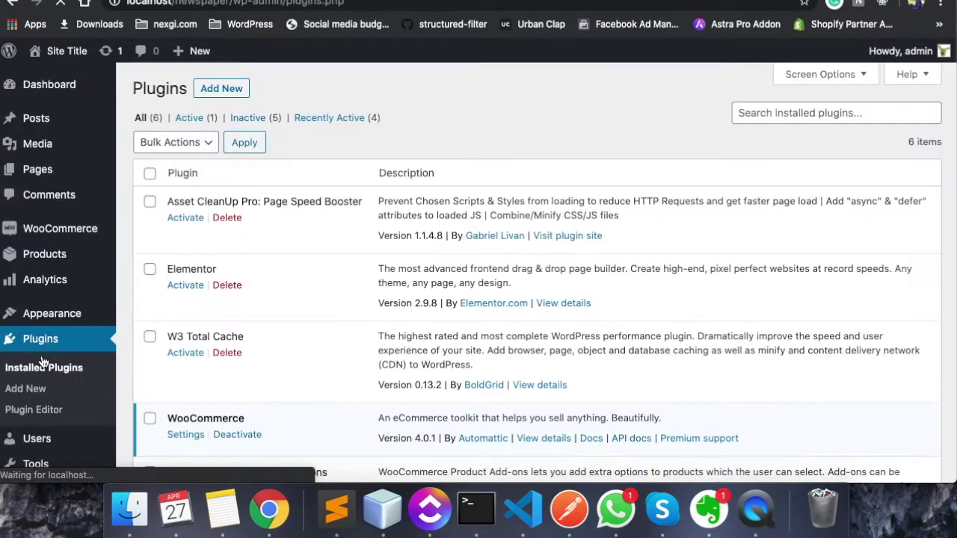
{"action": "scroll", "coordinate": [277, 385], "scroll_direction": "down", "scroll_amount": 3}
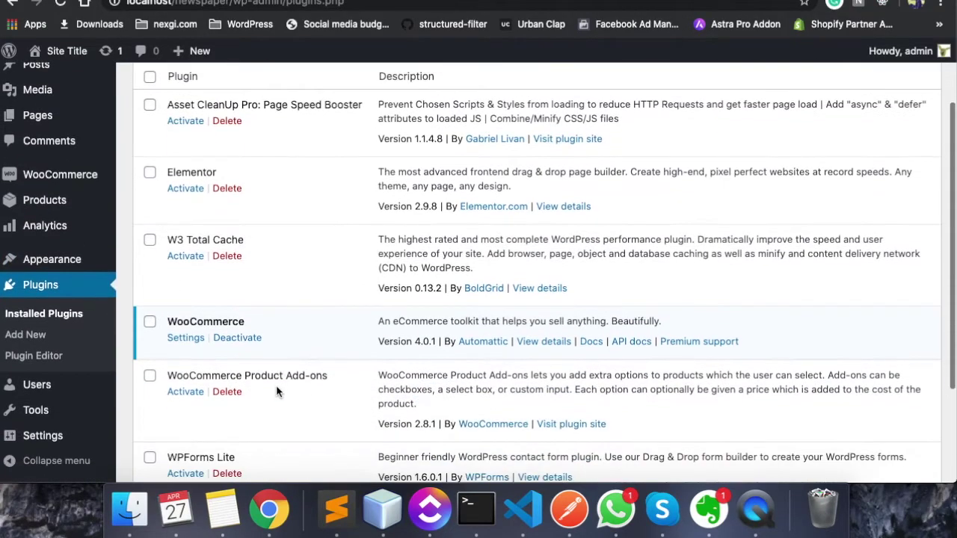
{"action": "left_click", "coordinate": [184, 393]}
{"action": "scroll", "coordinate": [186, 395], "scroll_direction": "down", "scroll_amount": 10}
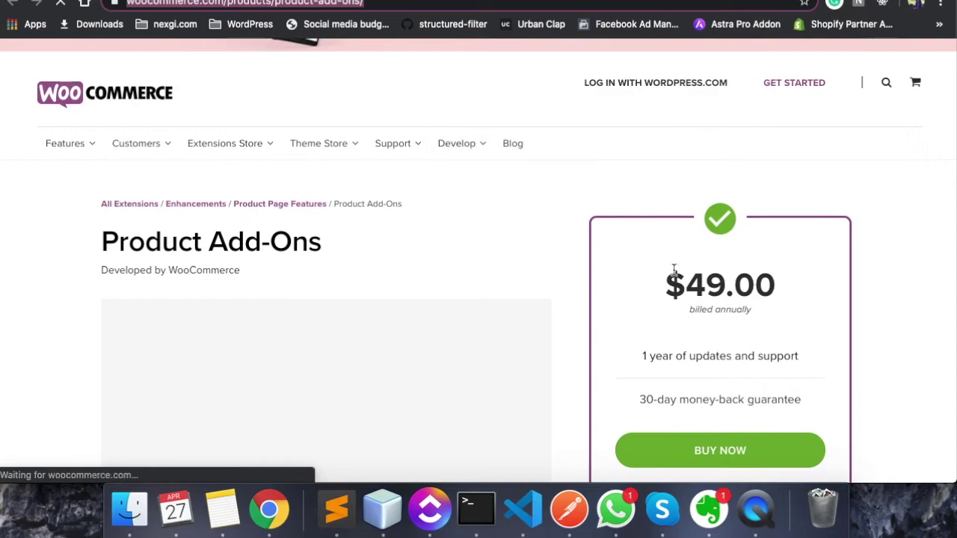
{"action": "double_click", "coordinate": [695, 285]}
{"action": "left_click", "coordinate": [627, 286]}
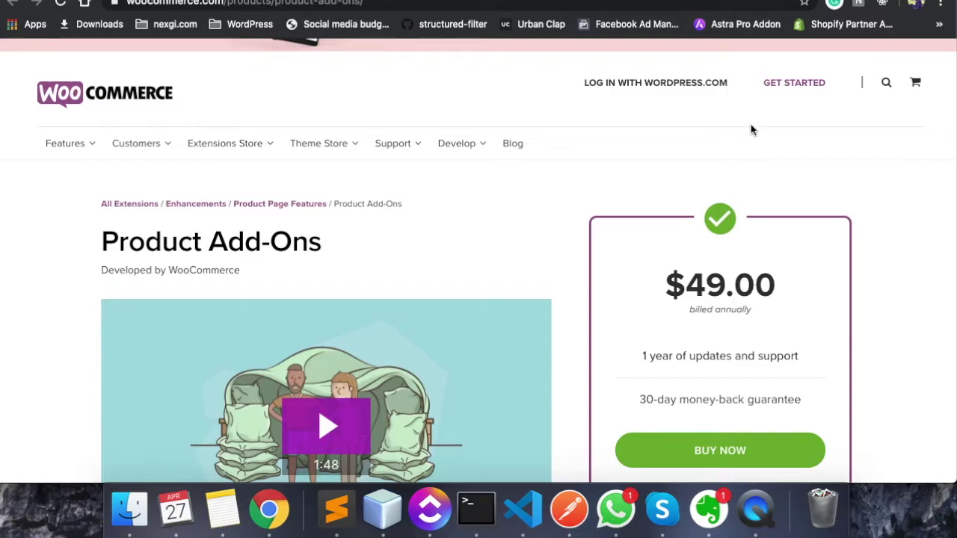
{"action": "key", "text": "ctrl+w"}
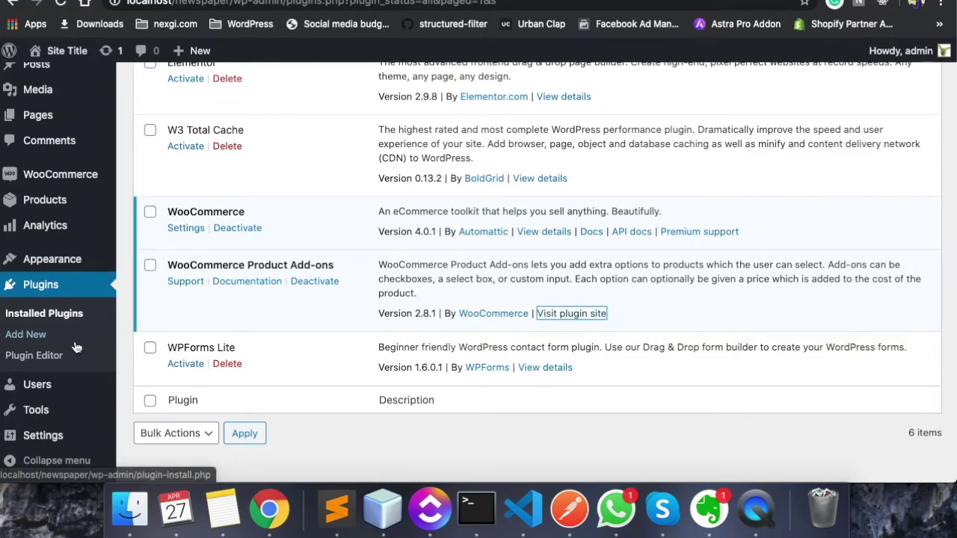
Delete Global Add-on Group #1 under Products > Global Add-ons, then open All Products
{"action": "scroll", "coordinate": [30, 335], "scroll_direction": "down", "scroll_amount": 1}
{"action": "mouse_move", "coordinate": [62, 178]}
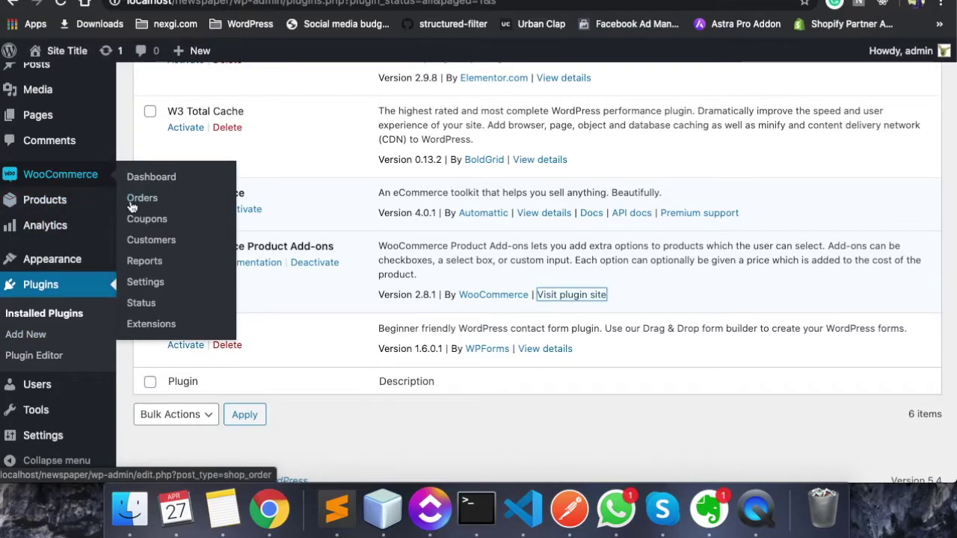
{"action": "mouse_move", "coordinate": [52, 202]}
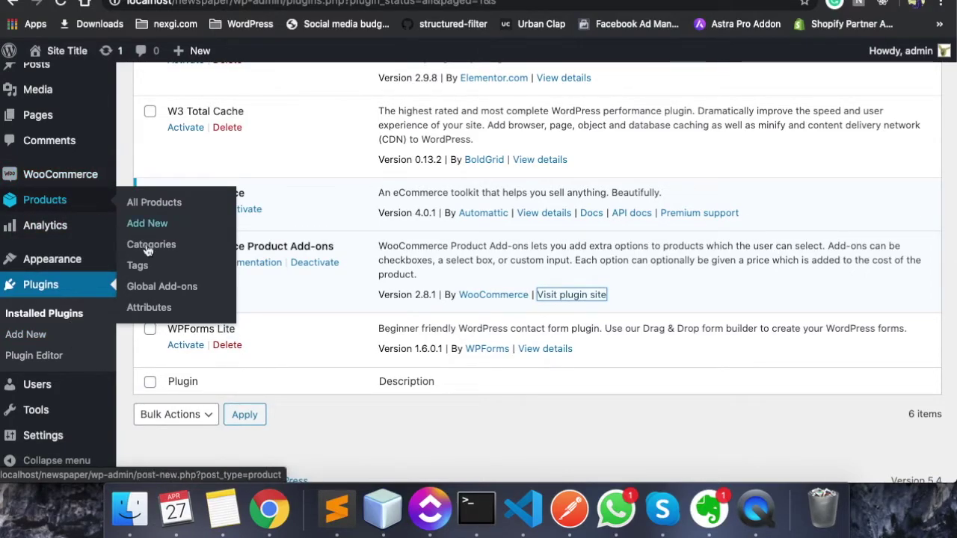
{"action": "left_click", "coordinate": [150, 289]}
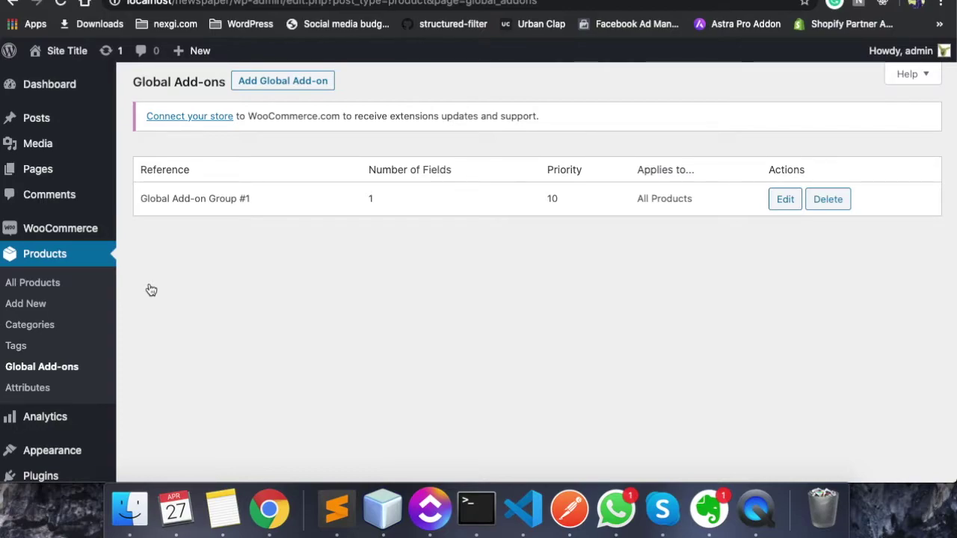
{"action": "left_click", "coordinate": [826, 199]}
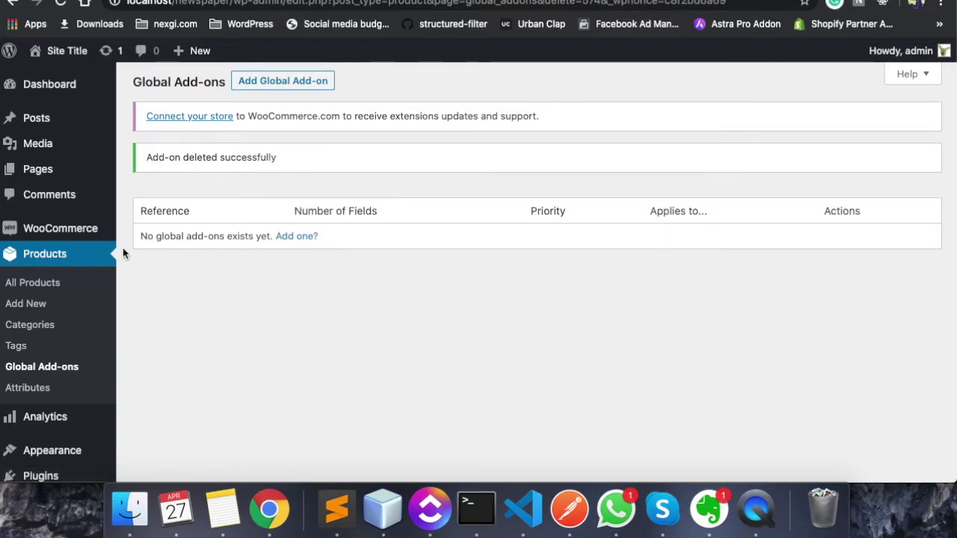
{"action": "left_click", "coordinate": [32, 284]}
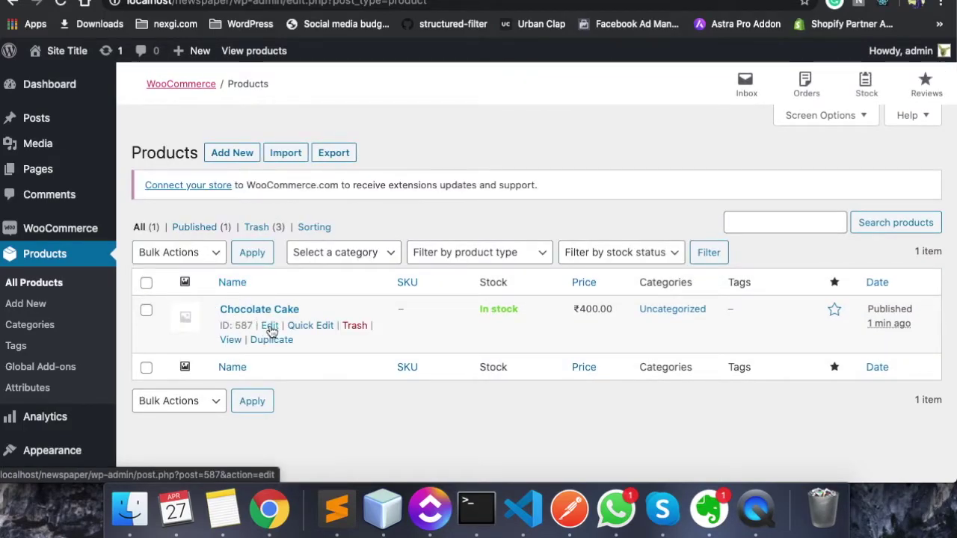
Open Chocolate Cake's Add-ons panel in Product data and add a new add-on
{"action": "left_click", "coordinate": [271, 329]}
{"action": "scroll", "coordinate": [366, 305], "scroll_direction": "down", "scroll_amount": 10}
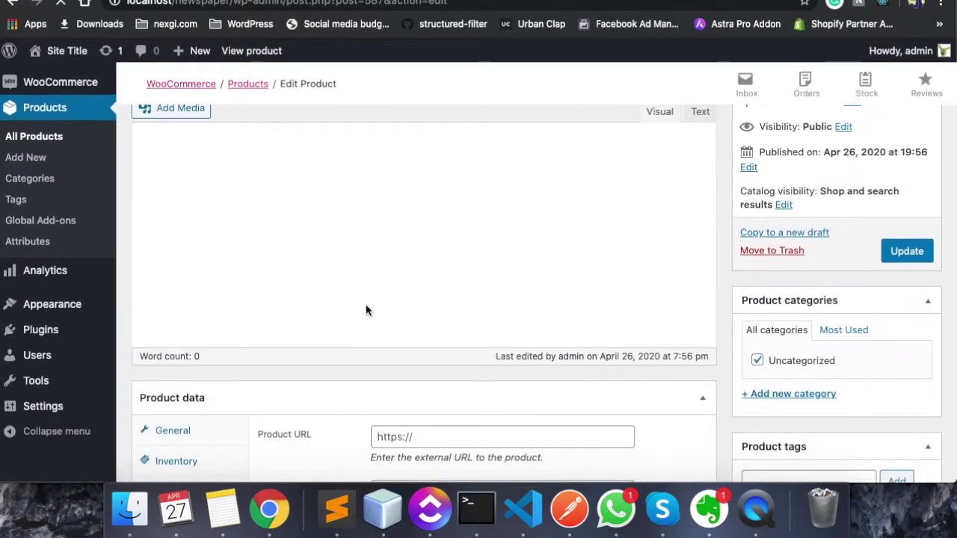
{"action": "scroll", "coordinate": [366, 311], "scroll_direction": "down", "scroll_amount": 4}
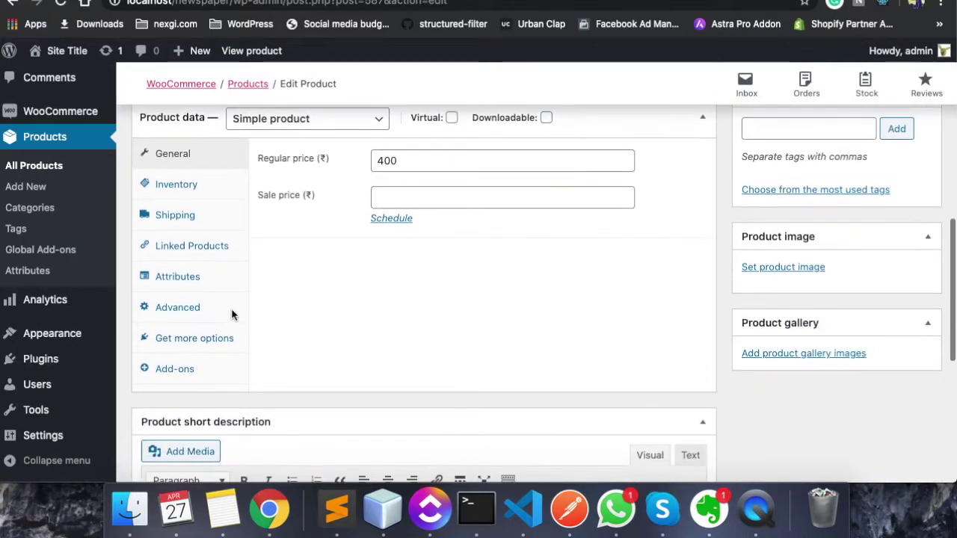
{"action": "left_click", "coordinate": [174, 367]}
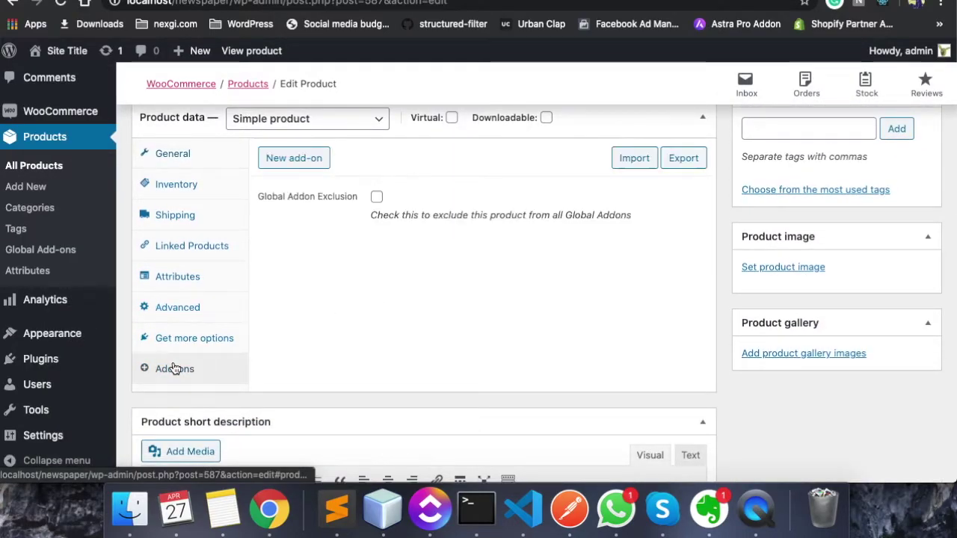
{"action": "scroll", "coordinate": [367, 261], "scroll_direction": "up", "scroll_amount": 1}
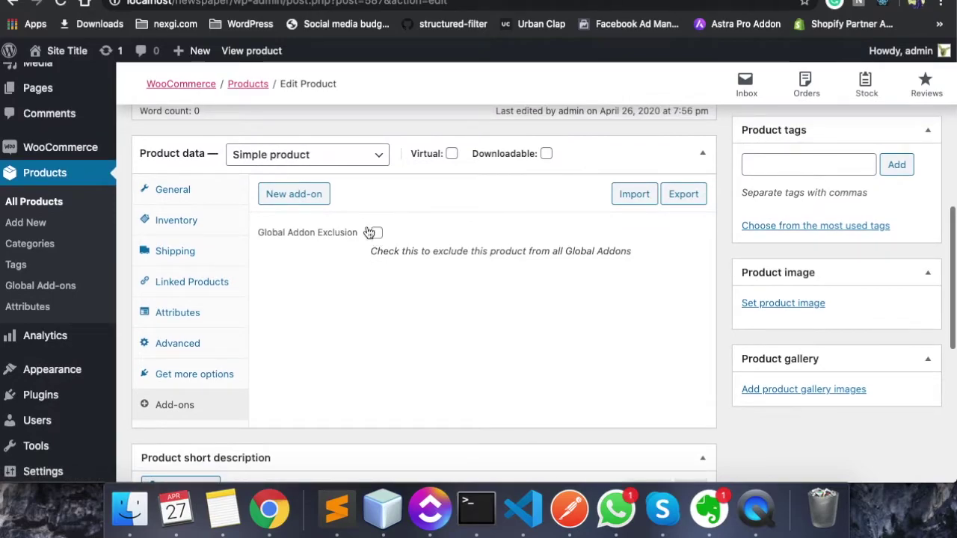
{"action": "left_click", "coordinate": [303, 198]}
Name the add-on 'Write Custom Name' with description 'This name will be visible over the cake'
{"action": "left_click", "coordinate": [291, 252]}
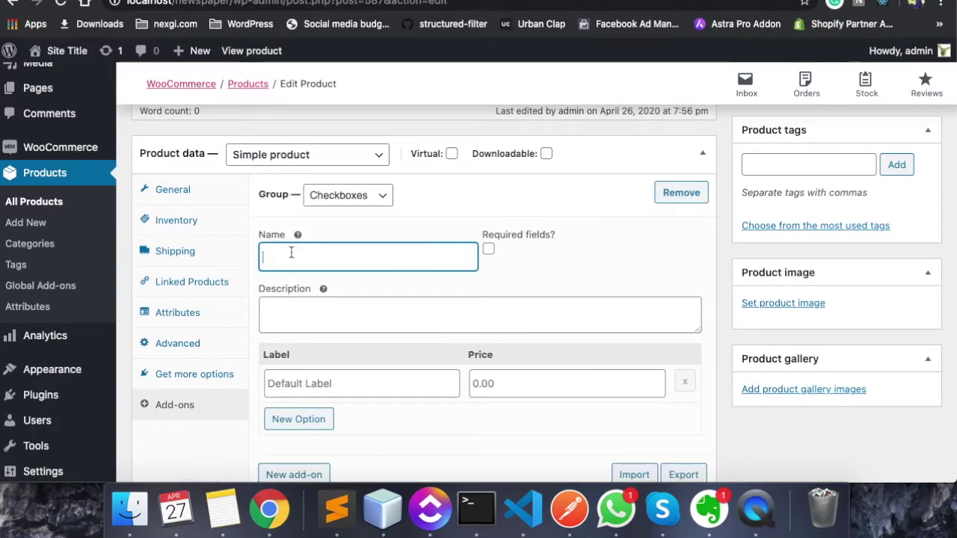
{"action": "type", "text": "Write Custom Name"}
{"action": "left_click", "coordinate": [297, 321]}
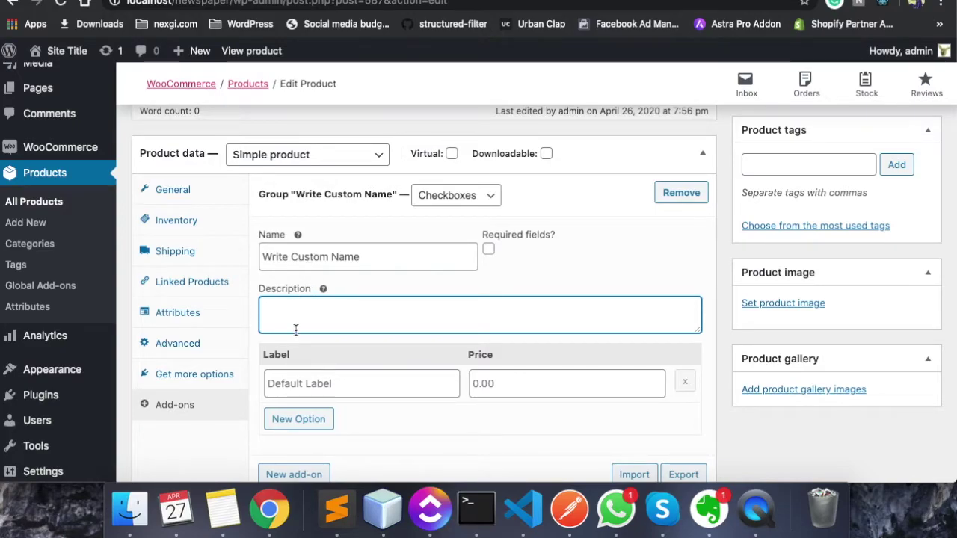
{"action": "type", "text": "This name will be "}
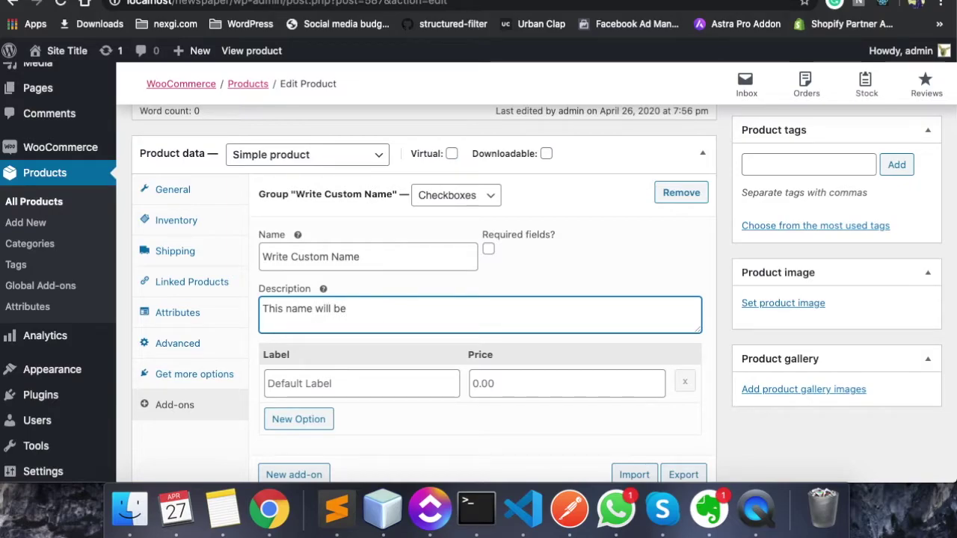
{"action": "type", "text": "visibl"}
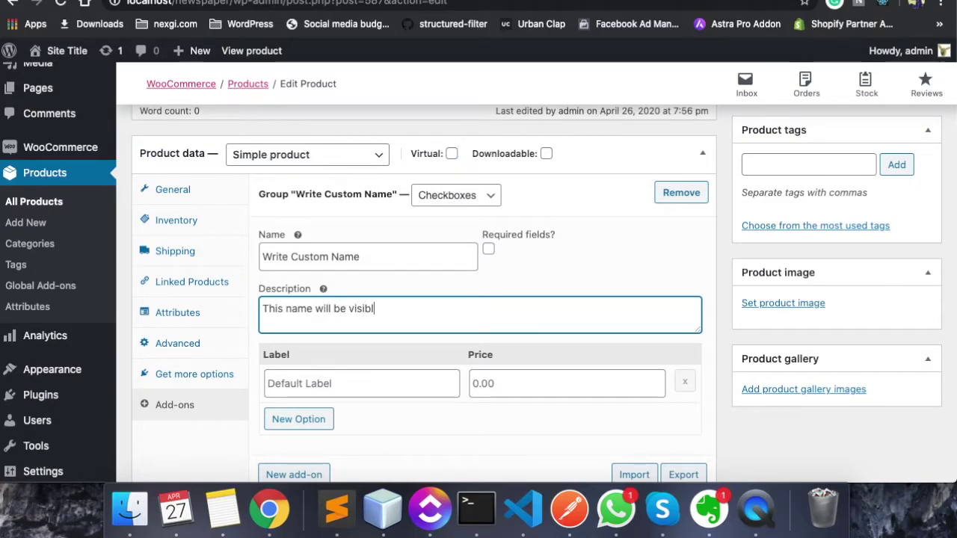
{"action": "type", "text": "e over the cake"}
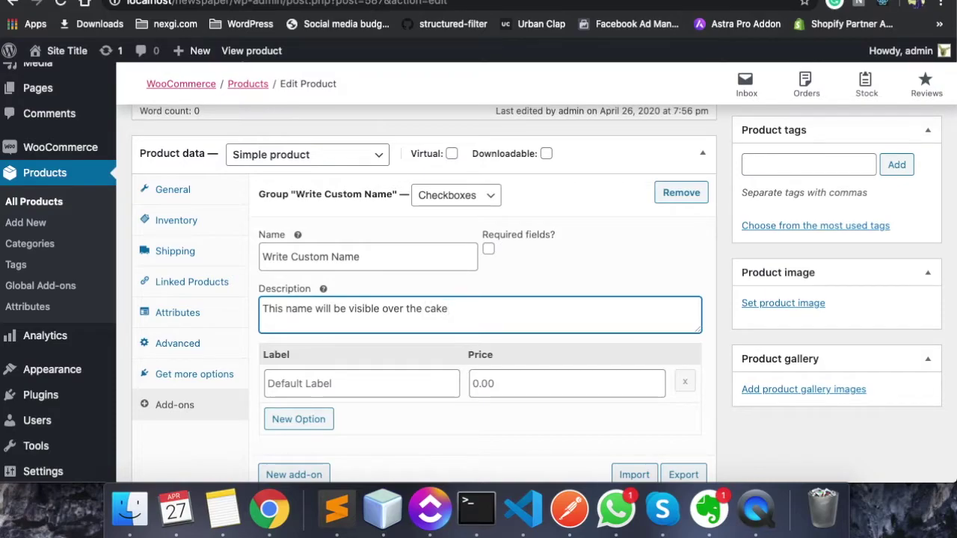
{"action": "scroll", "coordinate": [289, 368], "scroll_direction": "down", "scroll_amount": 3}
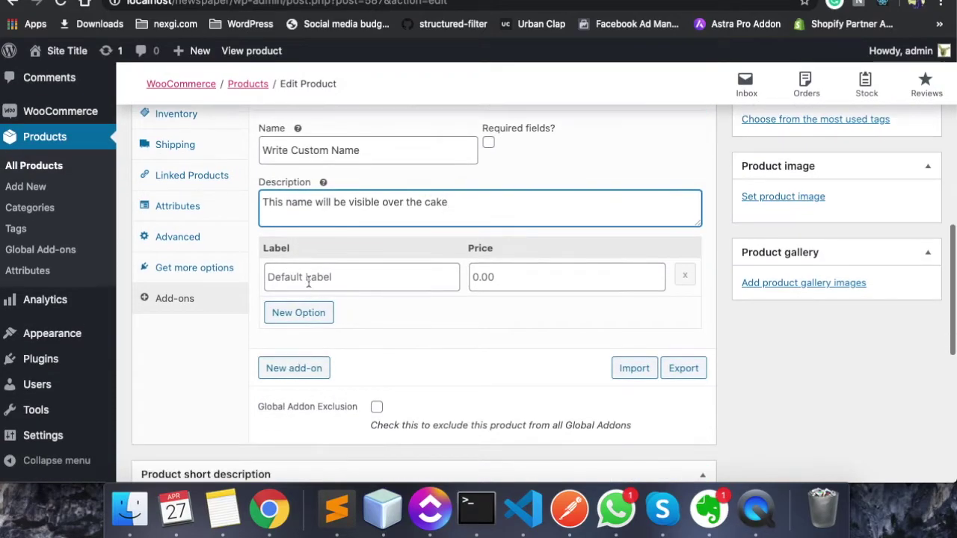
{"action": "left_click", "coordinate": [308, 282]}
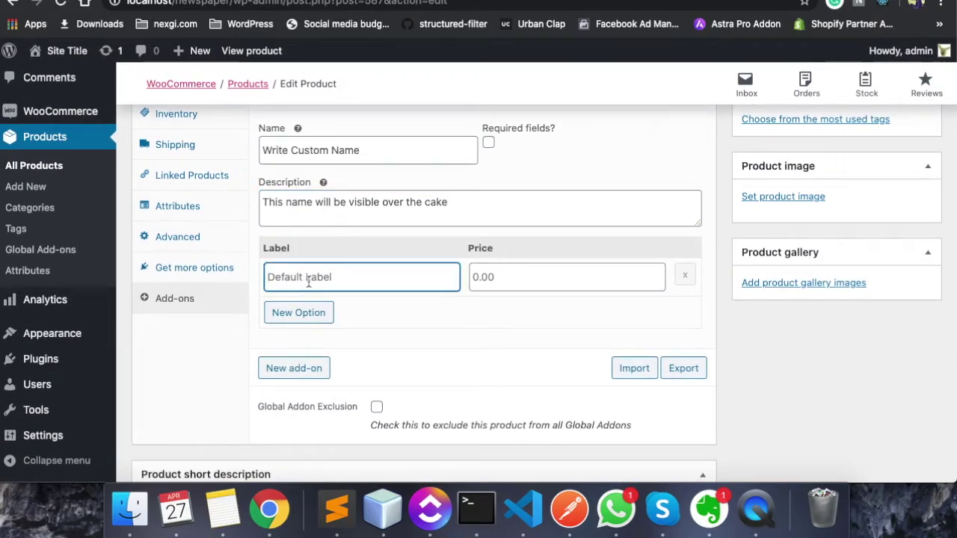
{"action": "scroll", "coordinate": [346, 361], "scroll_direction": "up", "scroll_amount": 1}
{"action": "scroll", "coordinate": [359, 365], "scroll_direction": "down", "scroll_amount": 2}
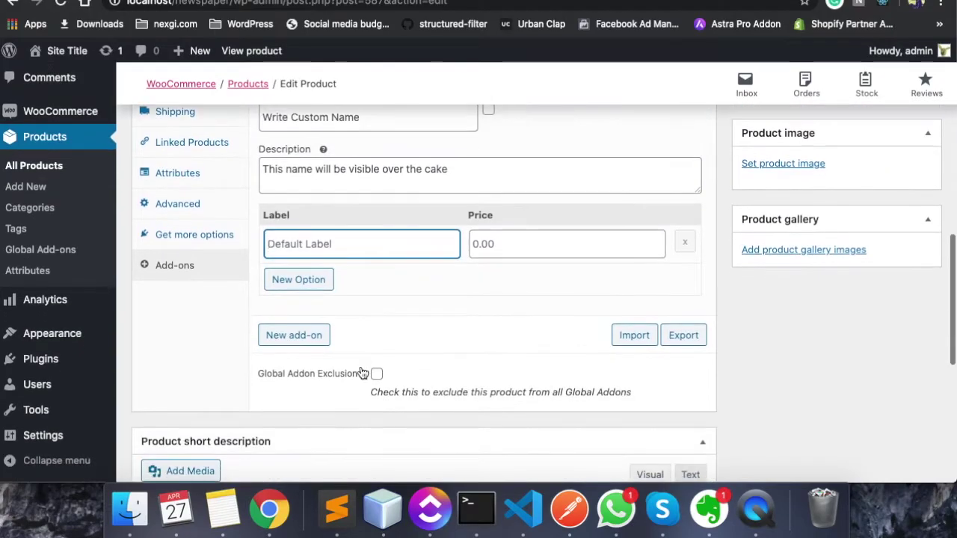
{"action": "scroll", "coordinate": [483, 297], "scroll_direction": "up", "scroll_amount": 4}
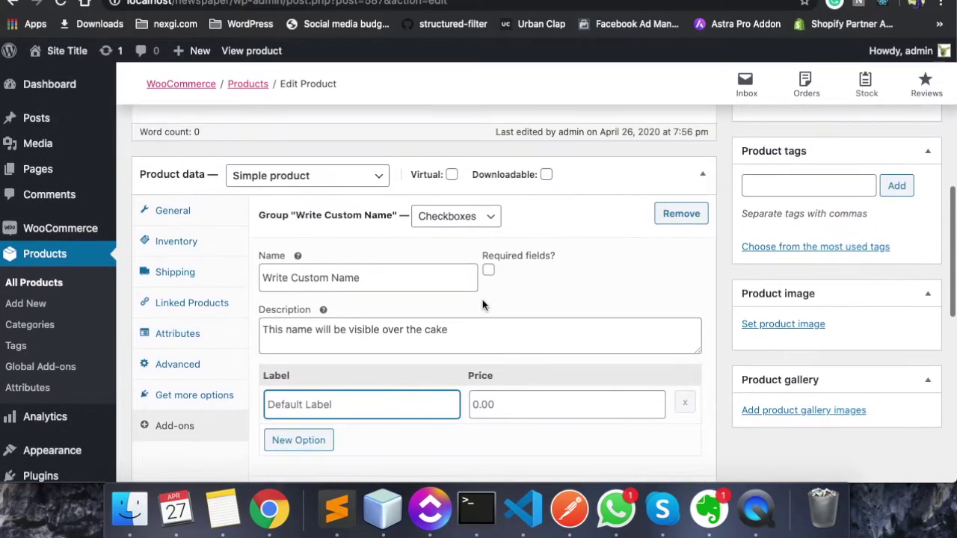
Update Chocolate Cake, confirm the Write Custom Name checkbox on its store page, and return to editing
{"action": "scroll", "coordinate": [775, 217], "scroll_direction": "up", "scroll_amount": 10}
{"action": "scroll", "coordinate": [775, 217], "scroll_direction": "down", "scroll_amount": 2}
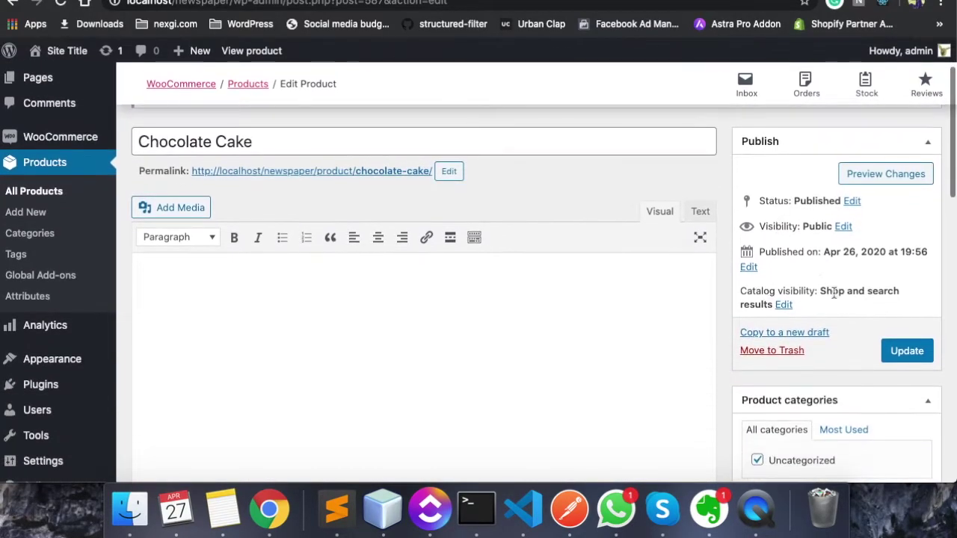
{"action": "left_click", "coordinate": [896, 359]}
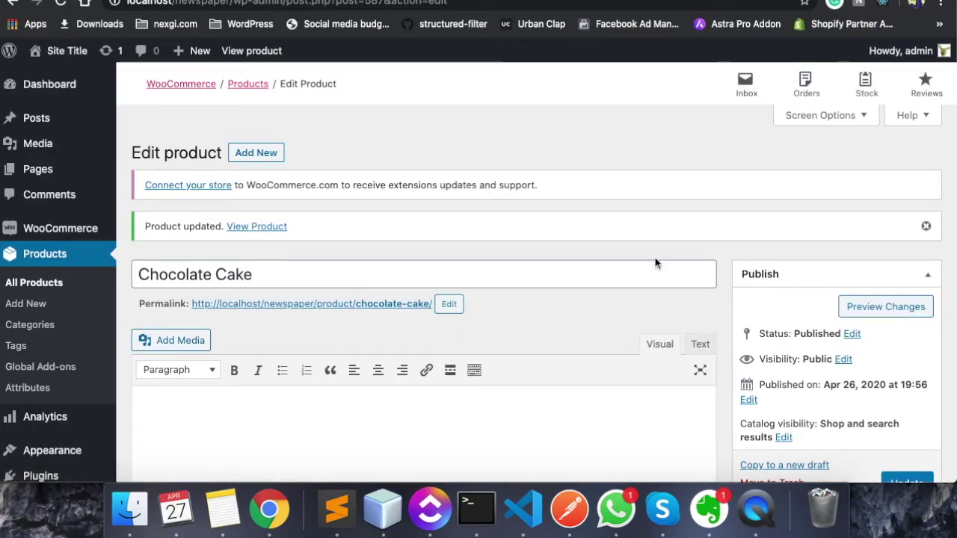
{"action": "left_click", "coordinate": [263, 228]}
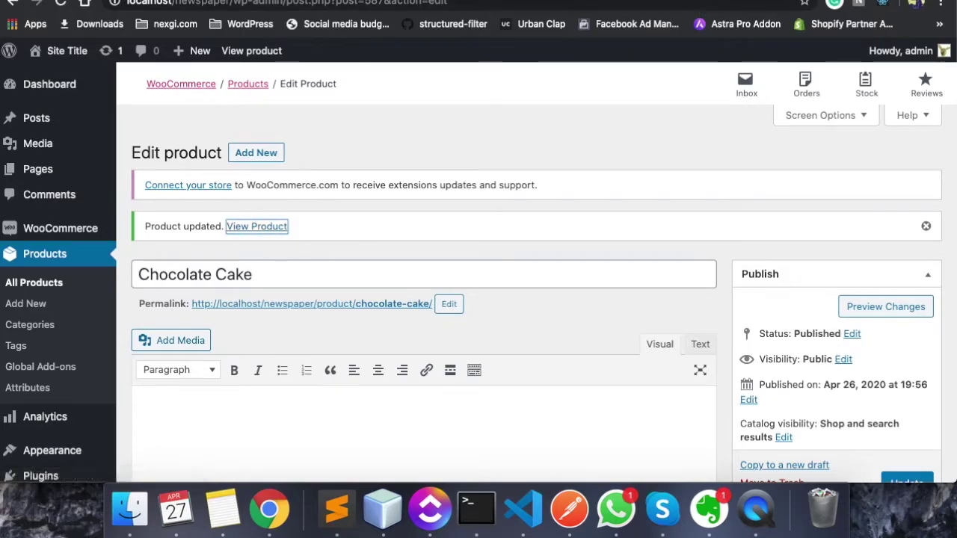
{"action": "scroll", "coordinate": [538, 285], "scroll_direction": "down", "scroll_amount": 3}
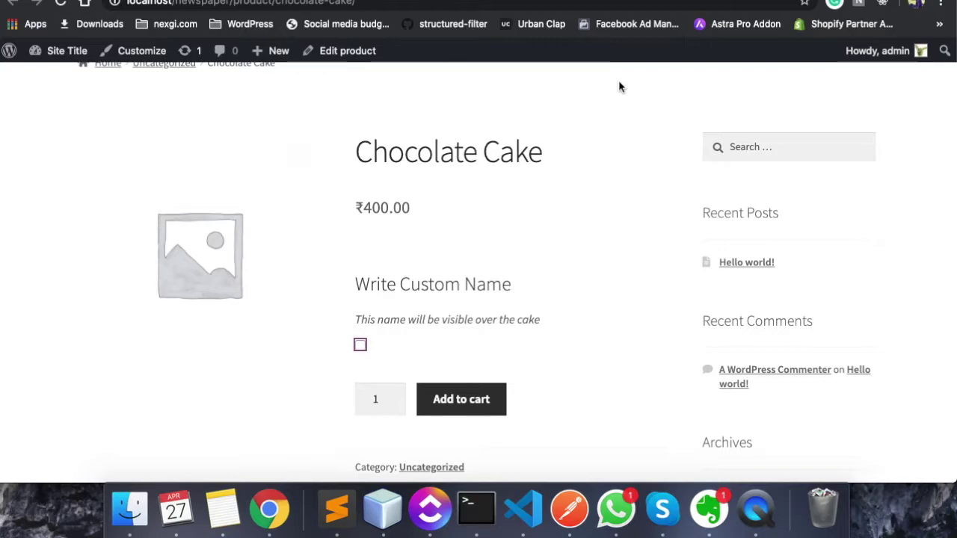
{"action": "key", "text": "super+Left"}
{"action": "scroll", "coordinate": [531, 265], "scroll_direction": "down", "scroll_amount": 10}
Change the Write Custom Name add-on's type to Custom input (textarea)
{"action": "scroll", "coordinate": [531, 265], "scroll_direction": "down", "scroll_amount": 10}
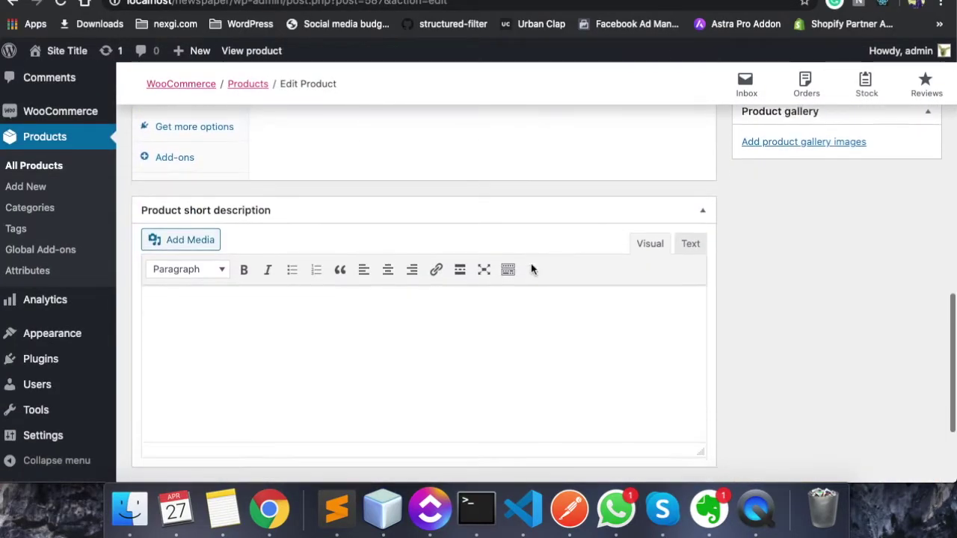
{"action": "scroll", "coordinate": [532, 269], "scroll_direction": "up", "scroll_amount": 7}
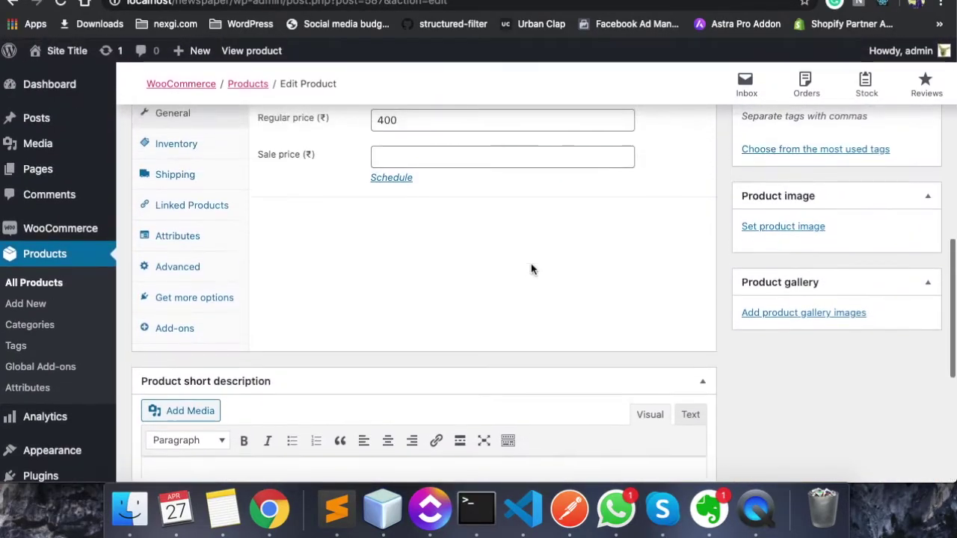
{"action": "left_click", "coordinate": [174, 329]}
{"action": "scroll", "coordinate": [355, 320], "scroll_direction": "up", "scroll_amount": 1}
{"action": "left_click", "coordinate": [322, 146]}
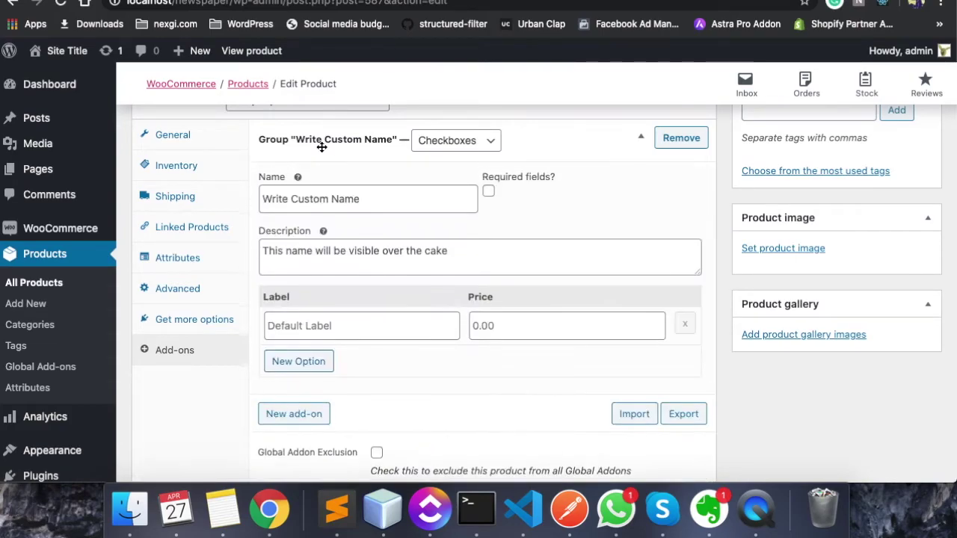
{"action": "scroll", "coordinate": [337, 265], "scroll_direction": "down", "scroll_amount": 2}
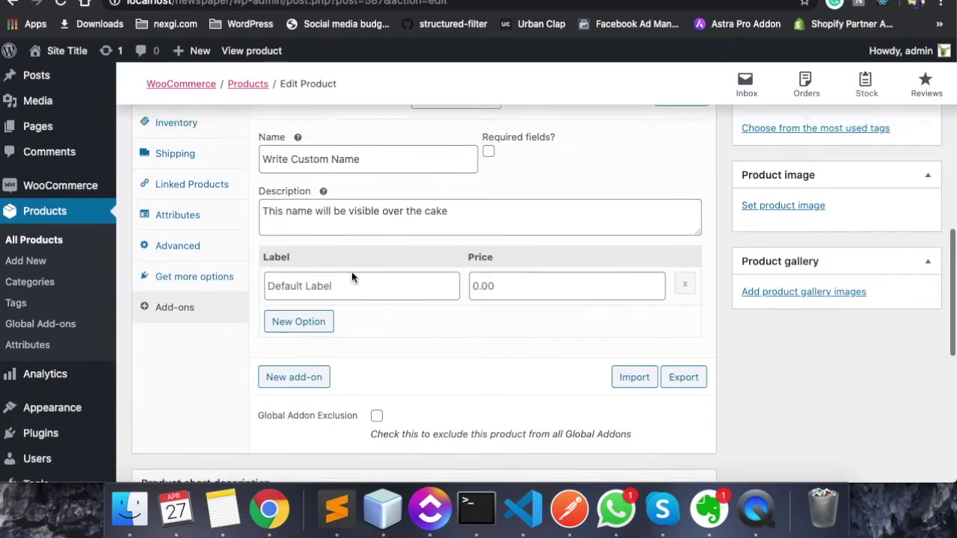
{"action": "scroll", "coordinate": [352, 272], "scroll_direction": "up", "scroll_amount": 2}
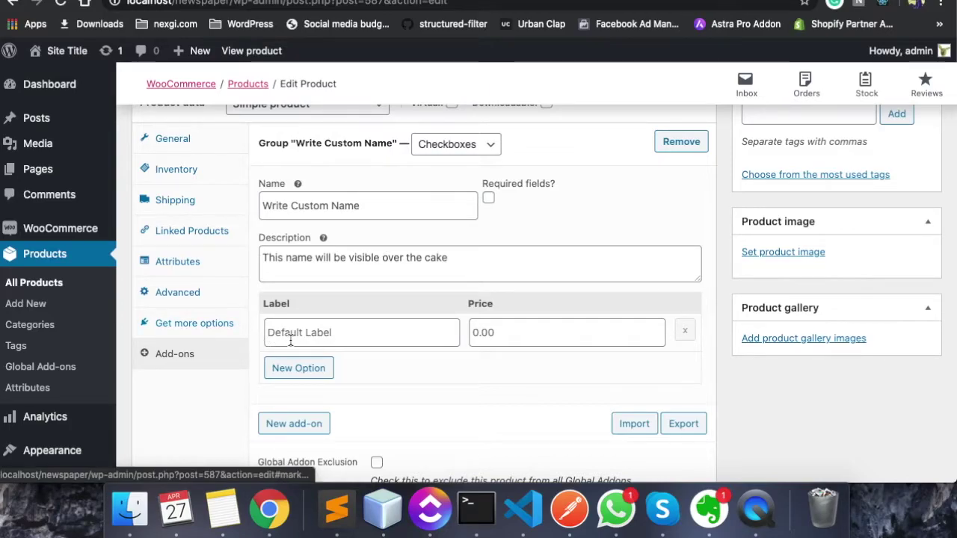
{"action": "scroll", "coordinate": [291, 340], "scroll_direction": "down", "scroll_amount": 1}
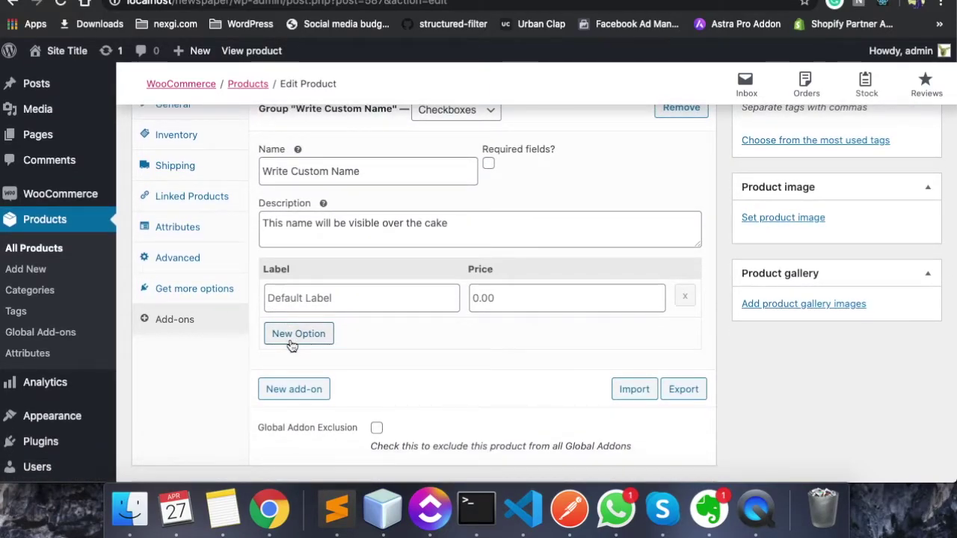
{"action": "scroll", "coordinate": [299, 336], "scroll_direction": "up", "scroll_amount": 1}
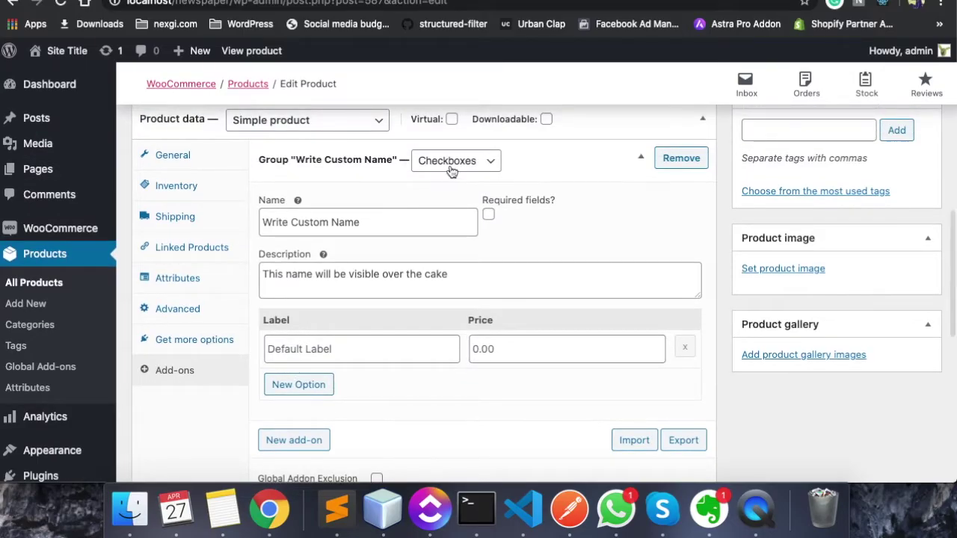
{"action": "left_click", "coordinate": [458, 161]}
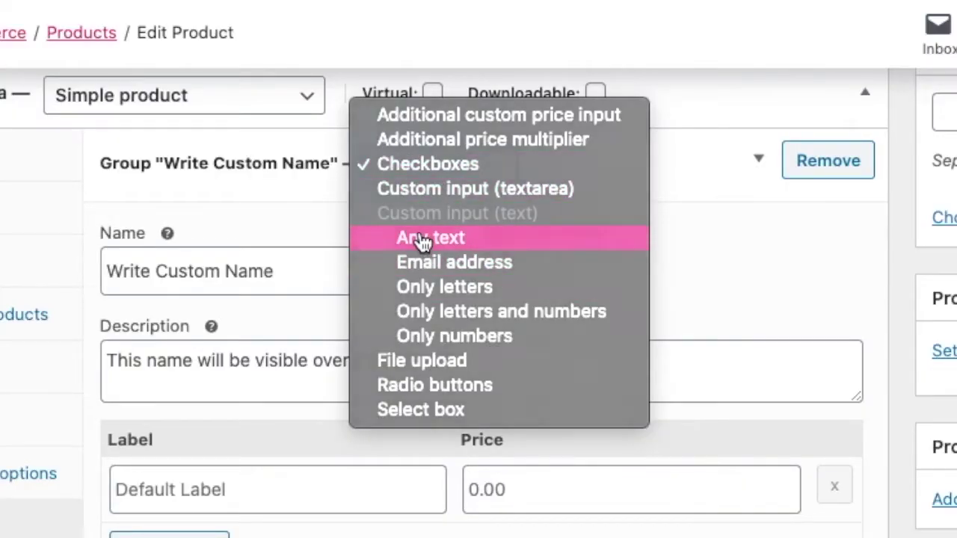
{"action": "left_click", "coordinate": [423, 240]}
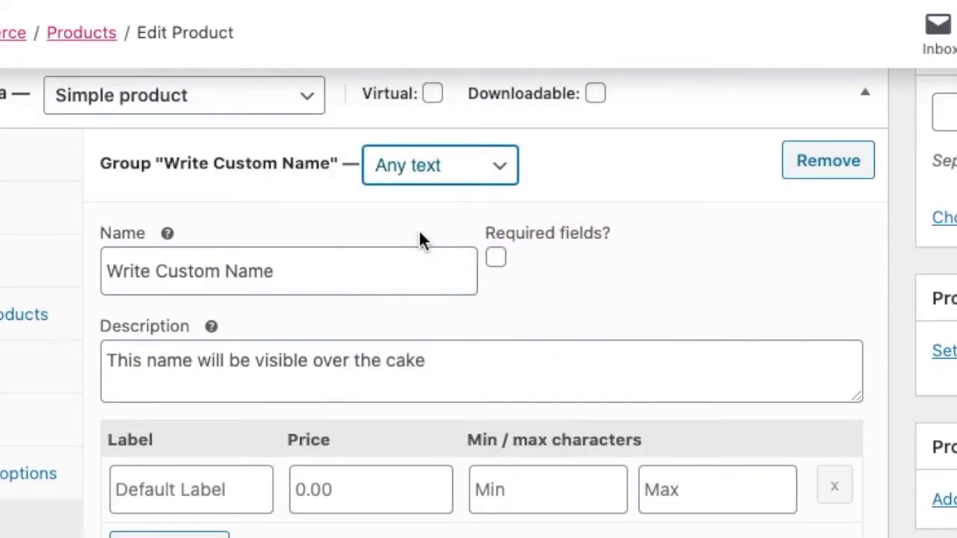
{"action": "left_click", "coordinate": [447, 176]}
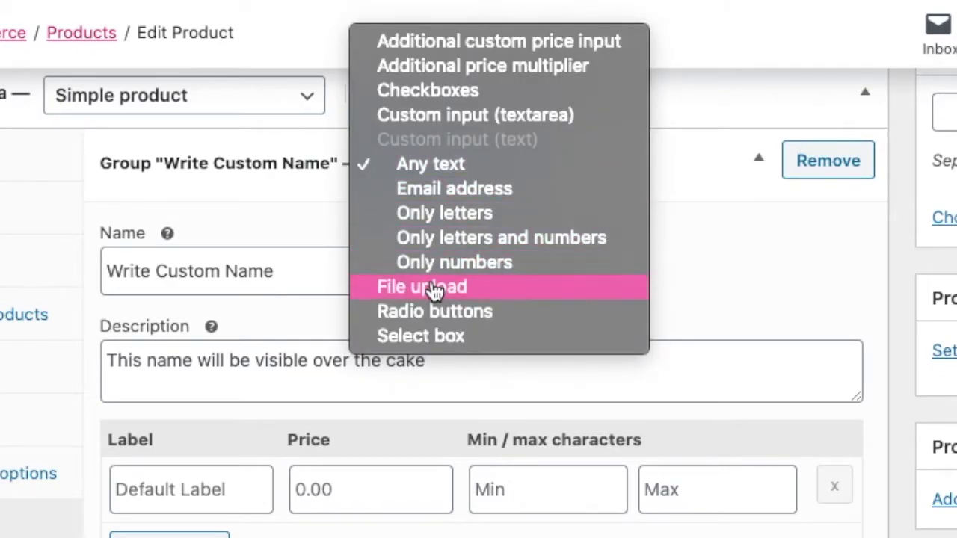
{"action": "left_click", "coordinate": [437, 120]}
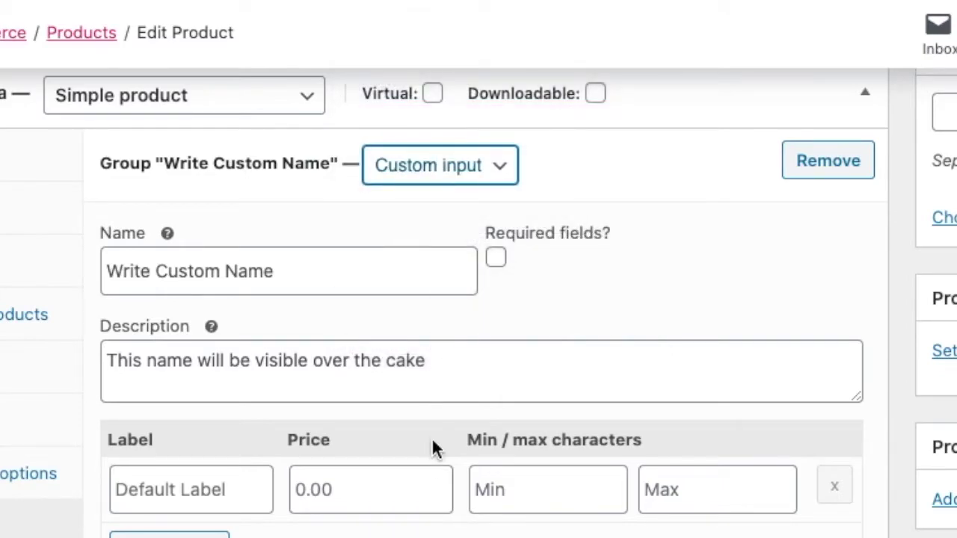
Give the option a price of 0 and the label 'write your good name'
{"action": "scroll", "coordinate": [404, 442], "scroll_direction": "down", "scroll_amount": 2}
{"action": "left_click", "coordinate": [374, 423]}
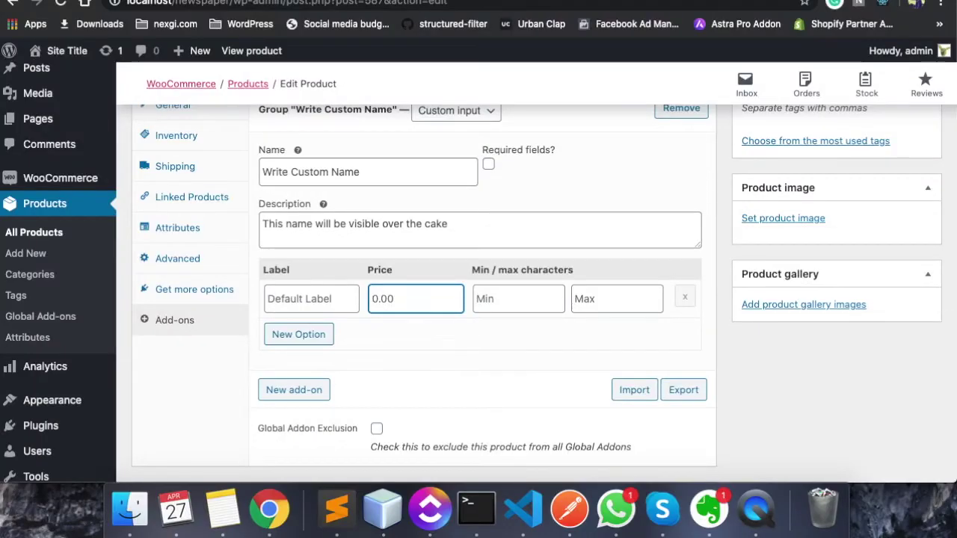
{"action": "type", "text": "0"}
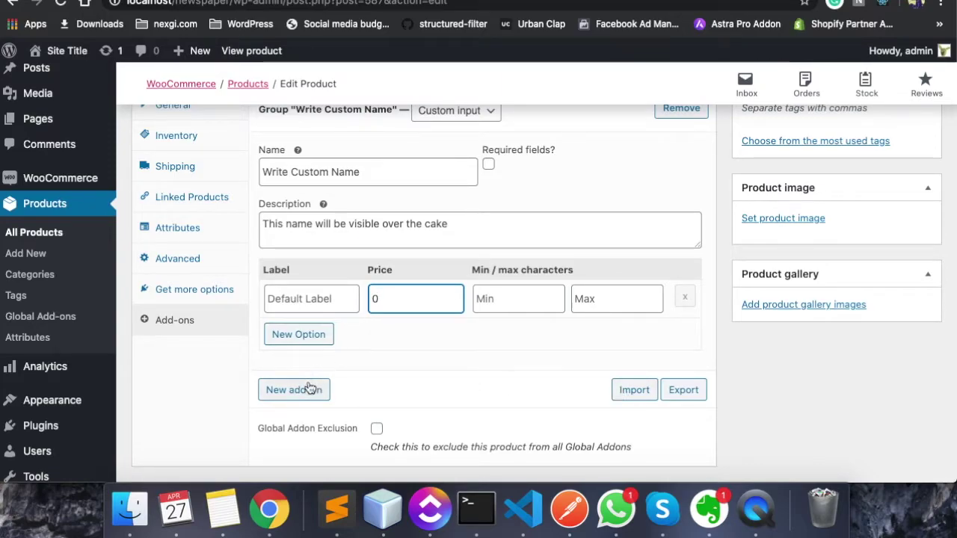
{"action": "left_click", "coordinate": [313, 299]}
{"action": "type", "text": "Write"}
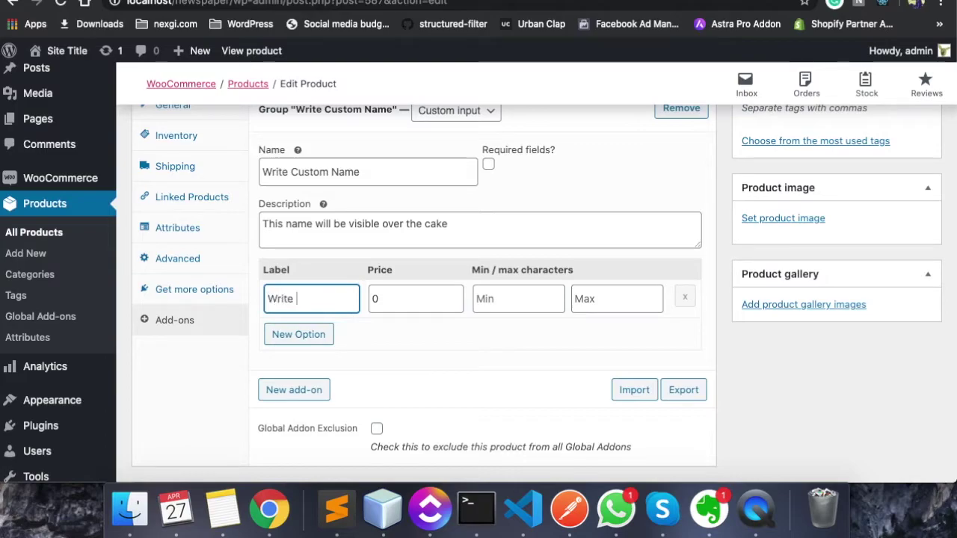
{"action": "type", "text": " your Text"}
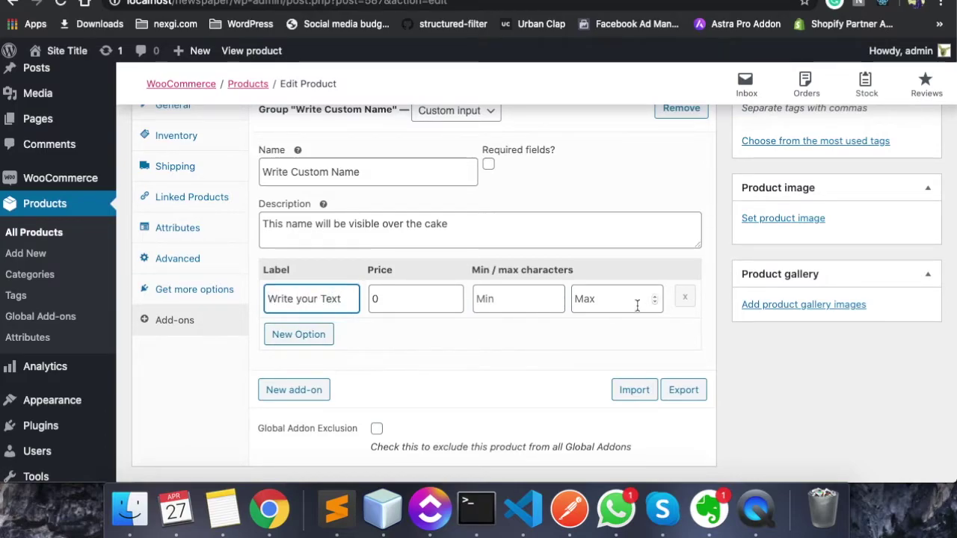
{"action": "scroll", "coordinate": [636, 303], "scroll_direction": "up", "scroll_amount": 1}
{"action": "key", "text": "super+a"}
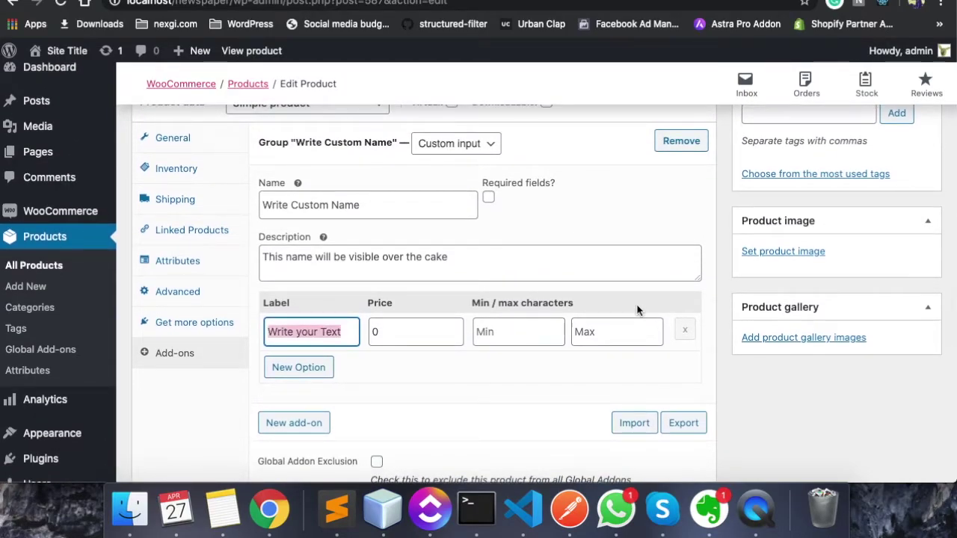
{"action": "type", "text": "write your good name"}
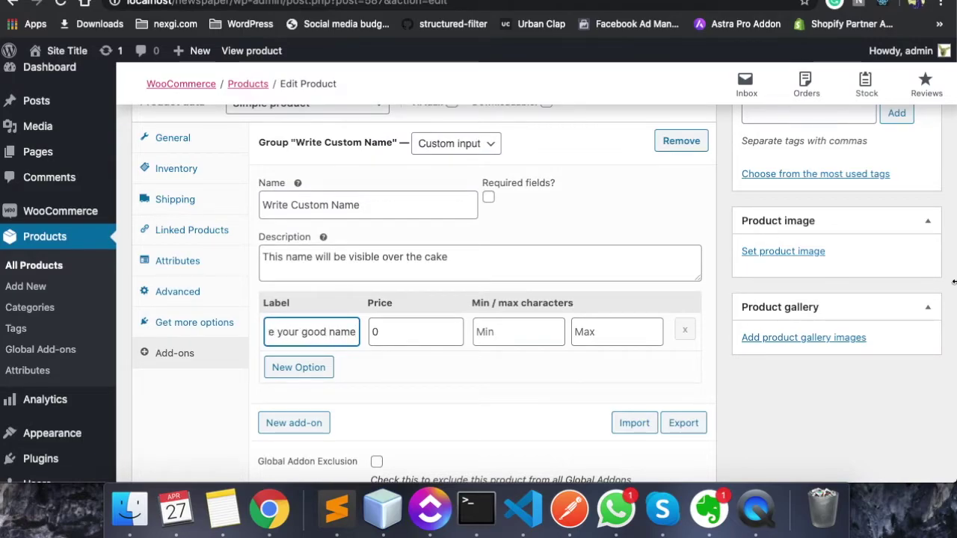
{"action": "scroll", "coordinate": [954, 282], "scroll_direction": "up", "scroll_amount": 10}
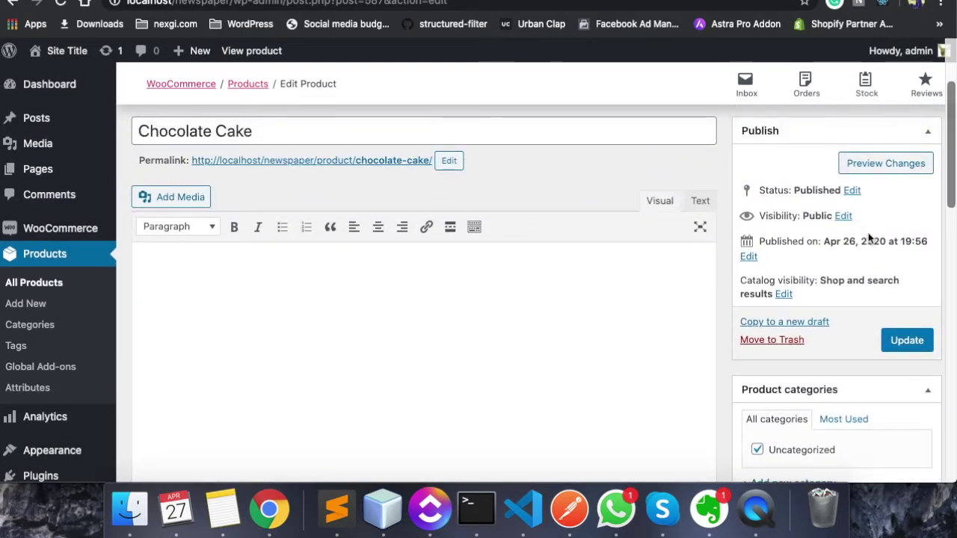
Update the product, then add a cake with a custom name to the cart and open the cart
{"action": "left_click", "coordinate": [901, 344]}
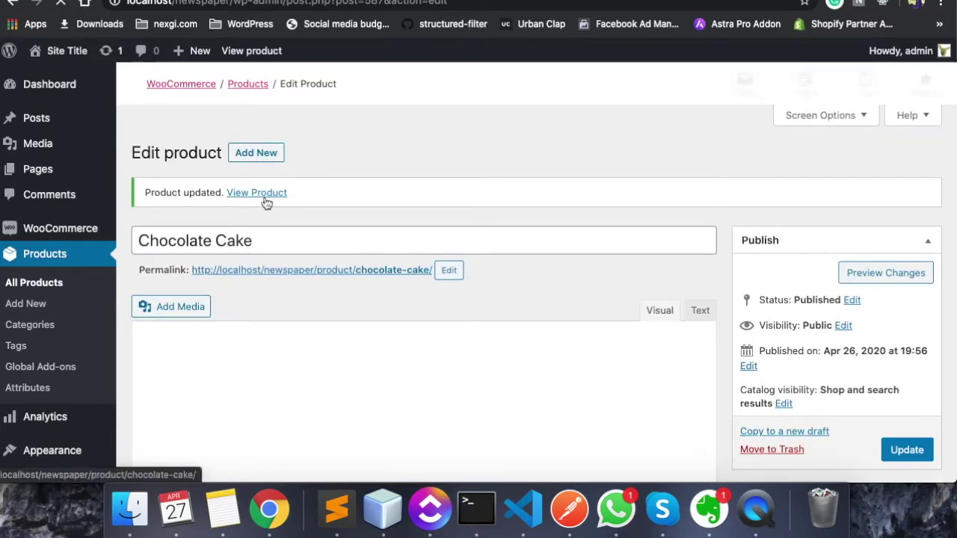
{"action": "left_click", "coordinate": [262, 194]}
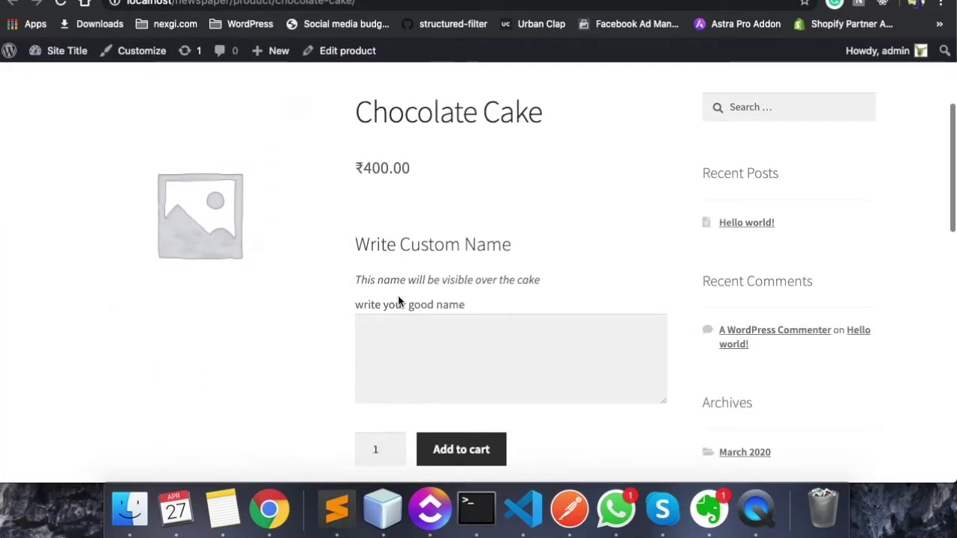
{"action": "left_click", "coordinate": [388, 338]}
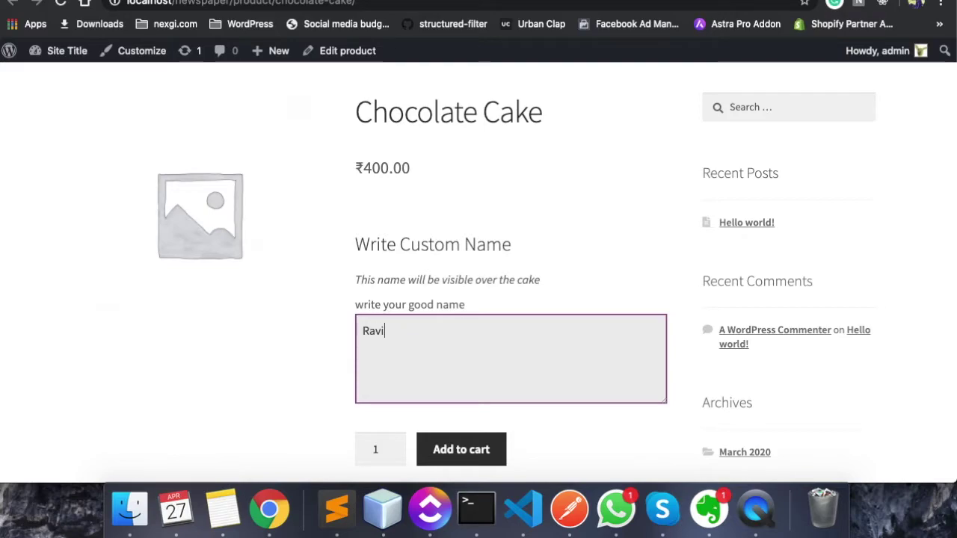
{"action": "left_click", "coordinate": [449, 449]}
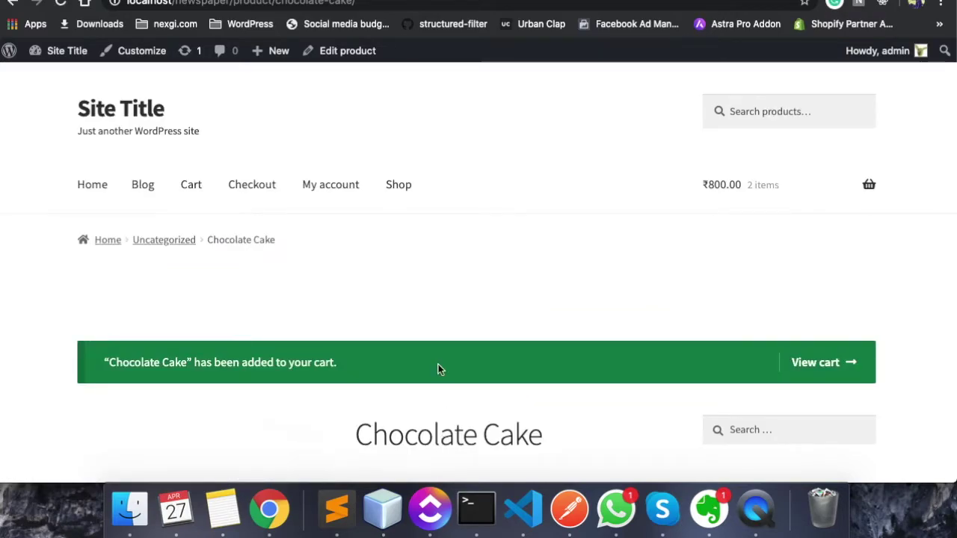
{"action": "left_click", "coordinate": [826, 128]}
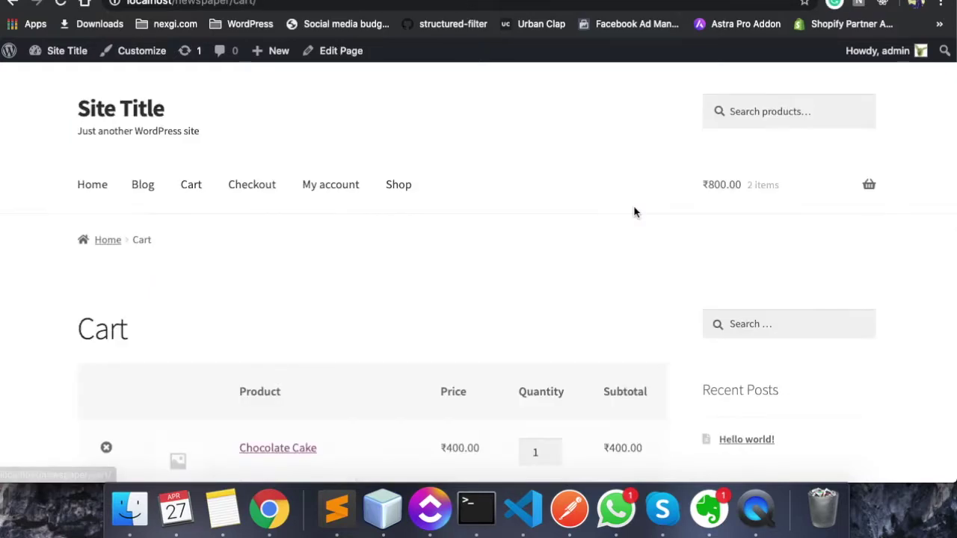
Check the custom-name details in the cart, remove both cakes, and reopen Chocolate Cake from the shop
{"action": "scroll", "coordinate": [635, 212], "scroll_direction": "down", "scroll_amount": 3}
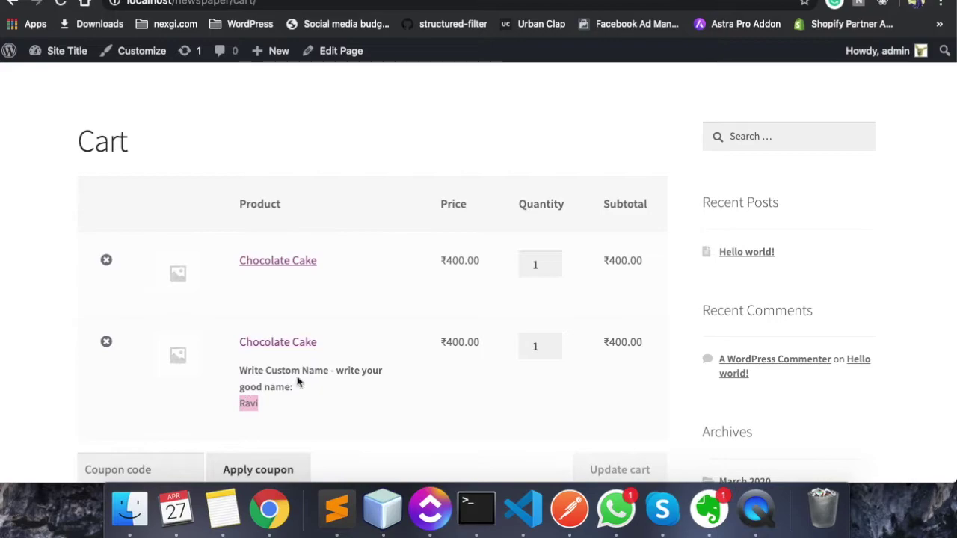
{"action": "double_click", "coordinate": [288, 368]}
{"action": "scroll", "coordinate": [544, 284], "scroll_direction": "down", "scroll_amount": 1}
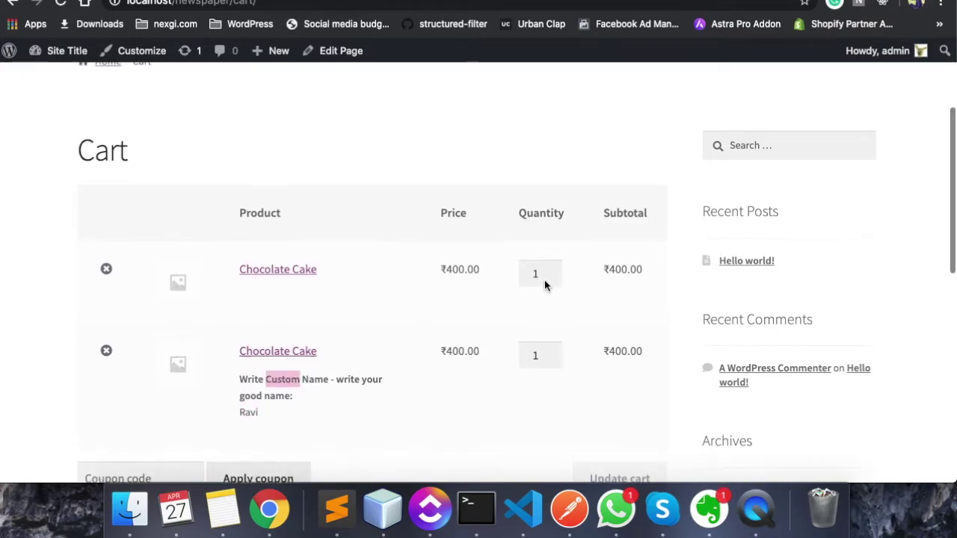
{"action": "scroll", "coordinate": [544, 285], "scroll_direction": "down", "scroll_amount": 1}
{"action": "left_click", "coordinate": [107, 264]}
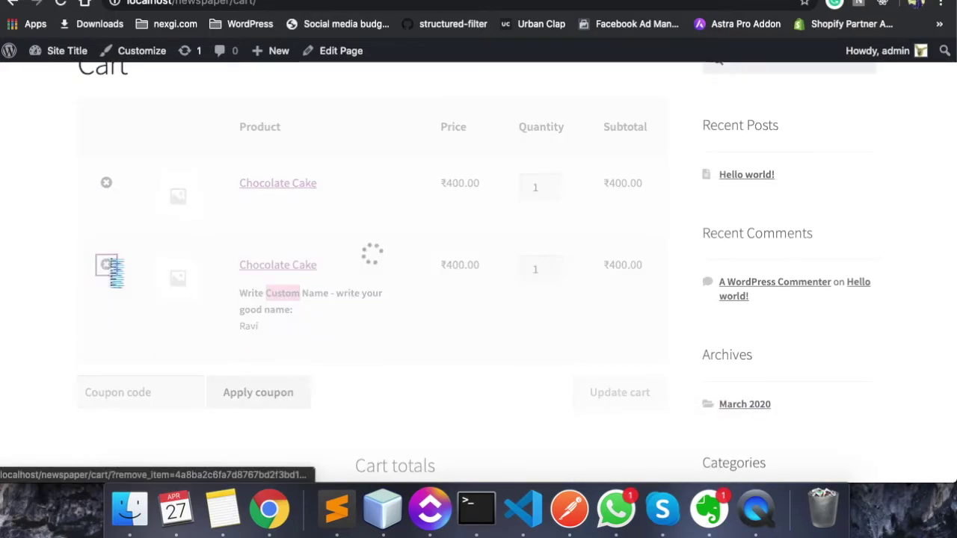
{"action": "left_click", "coordinate": [106, 268]}
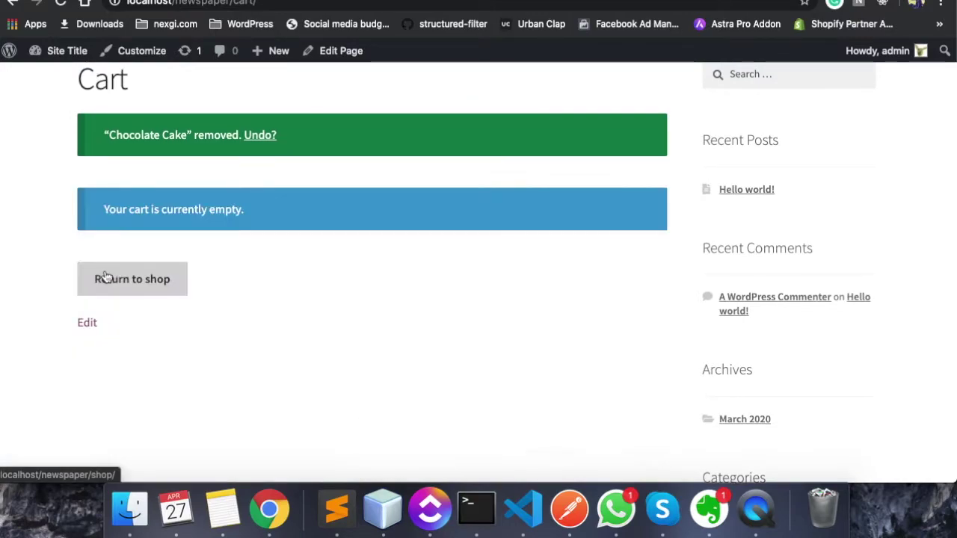
{"action": "left_click", "coordinate": [141, 324]}
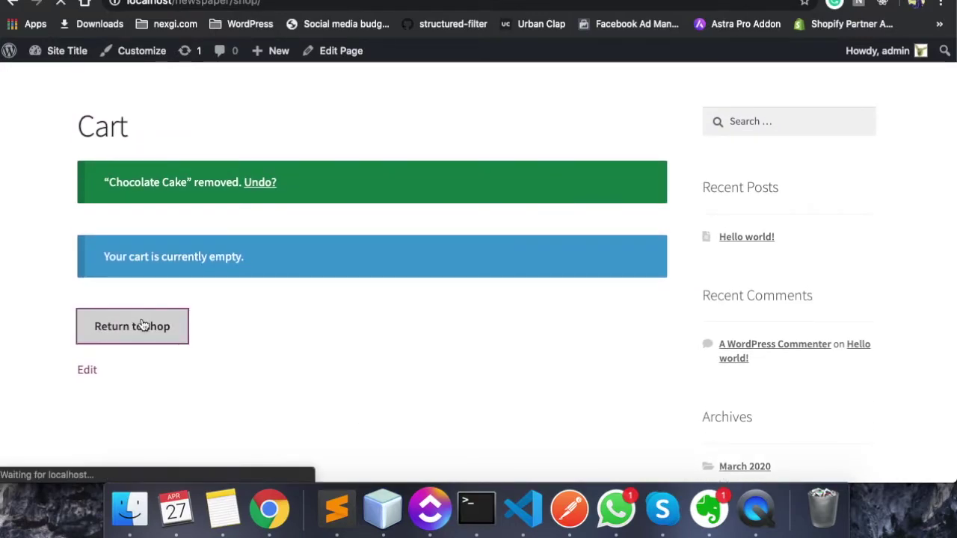
{"action": "scroll", "coordinate": [127, 308], "scroll_direction": "down", "scroll_amount": 5}
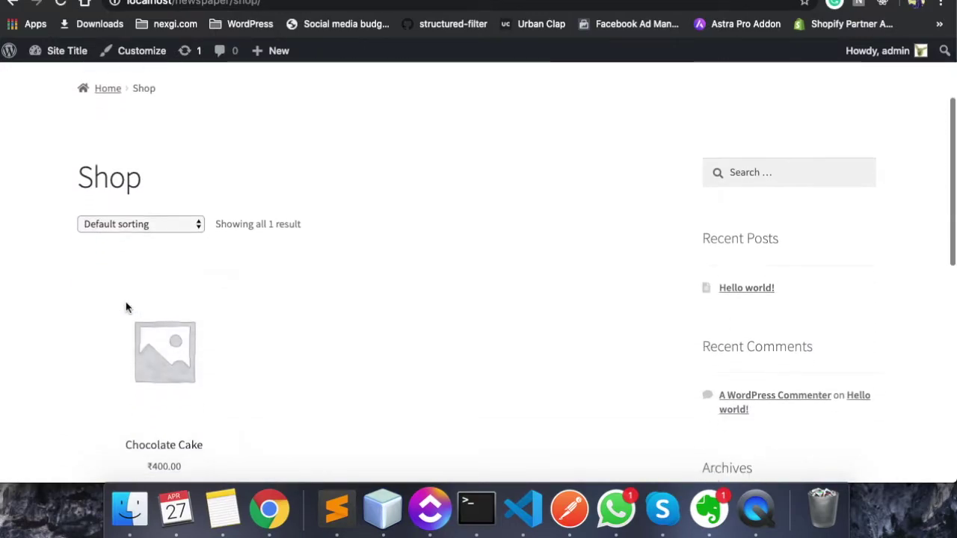
{"action": "left_click", "coordinate": [156, 331]}
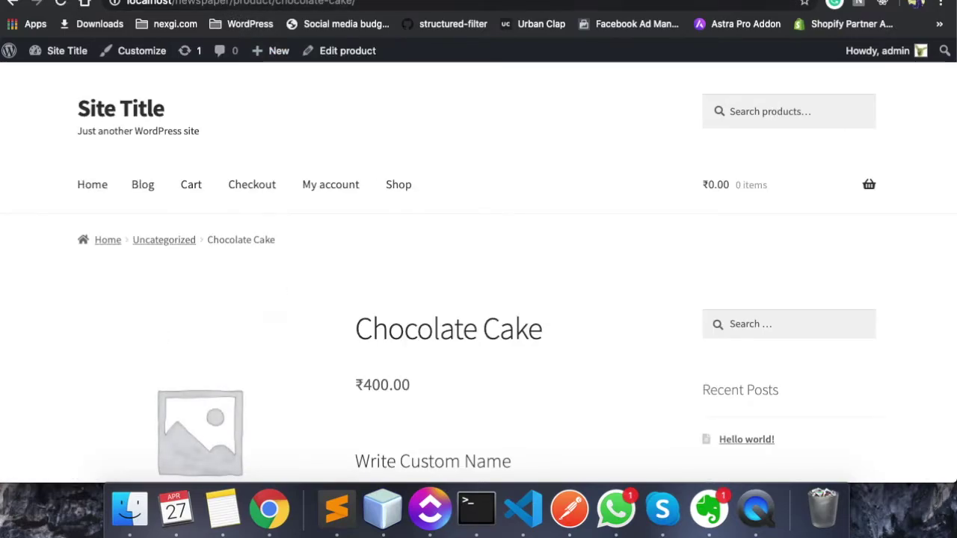
{"action": "left_click", "coordinate": [228, 2]}
Select the Extra Chocolate add-on in C4, then return to the Chocolate Cake store page
{"action": "left_click", "coordinate": [220, 214]}
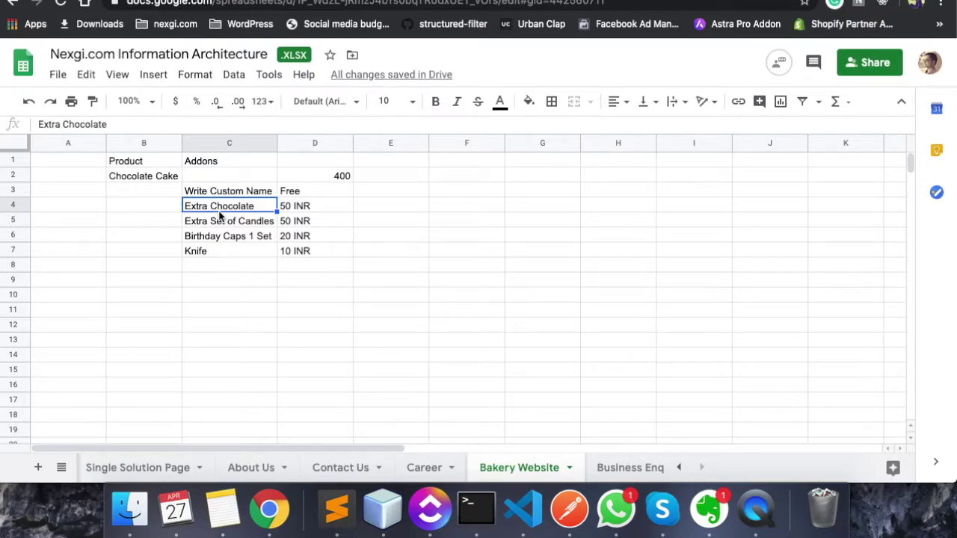
{"action": "key", "text": "ctrl+Tab"}
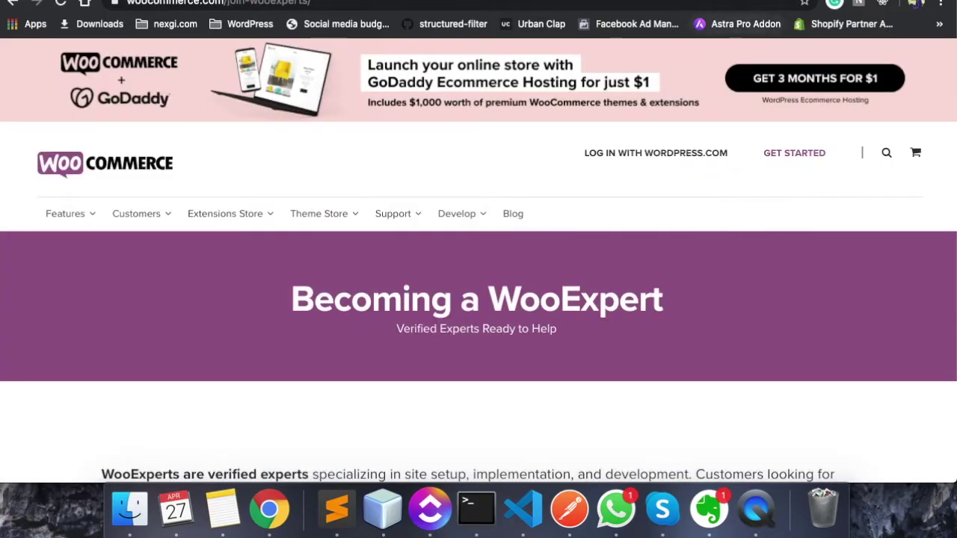
{"action": "key", "text": "ctrl+Tab"}
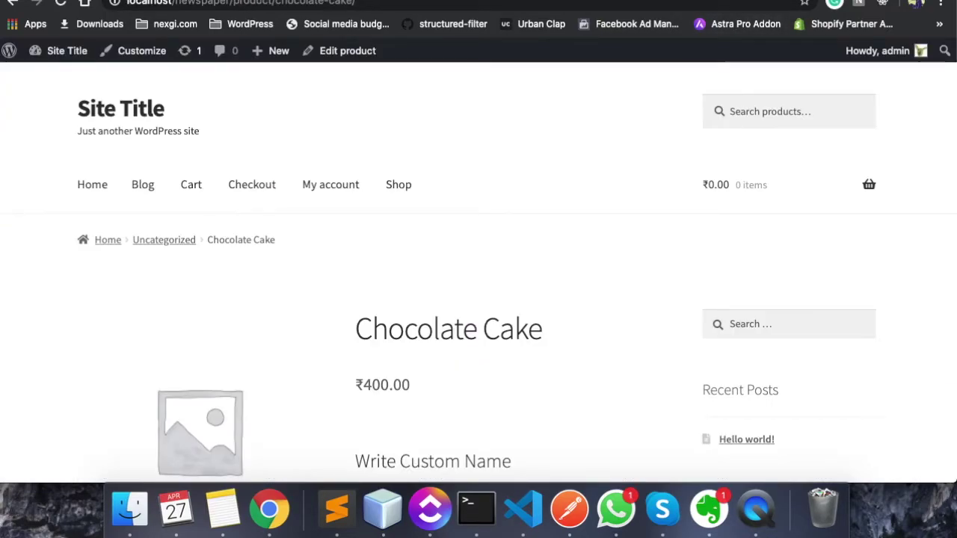
{"action": "scroll", "coordinate": [478, 269], "scroll_direction": "down", "scroll_amount": 3}
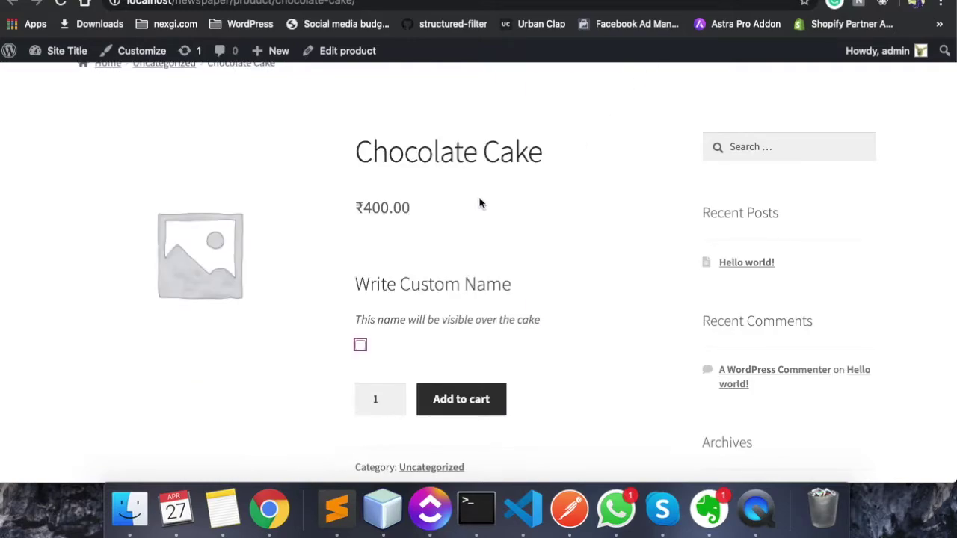
In the Chocolate Cake editor, add a new add-on group of type Checkboxes
{"action": "left_click", "coordinate": [327, 52]}
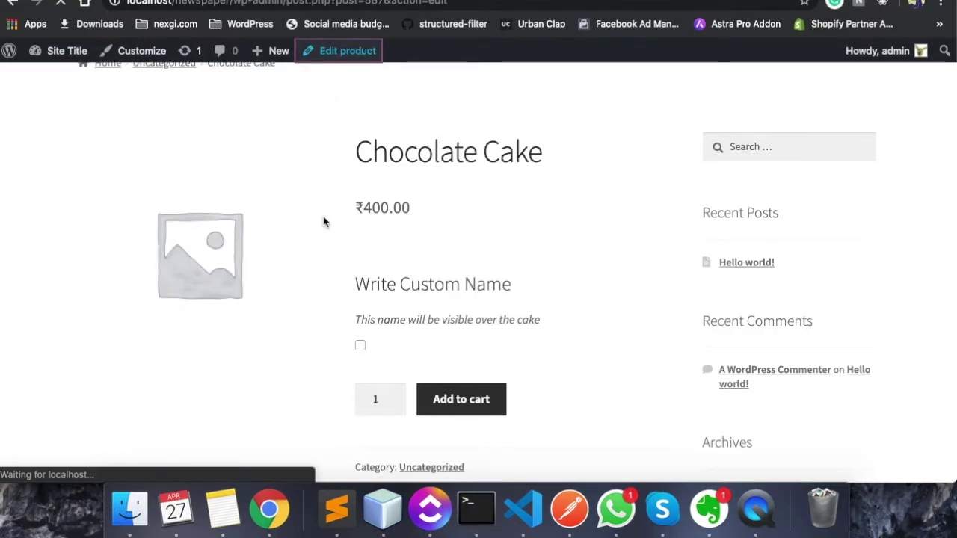
{"action": "scroll", "coordinate": [316, 327], "scroll_direction": "down", "scroll_amount": 10}
{"action": "left_click", "coordinate": [175, 277]}
{"action": "scroll", "coordinate": [320, 263], "scroll_direction": "up", "scroll_amount": 4}
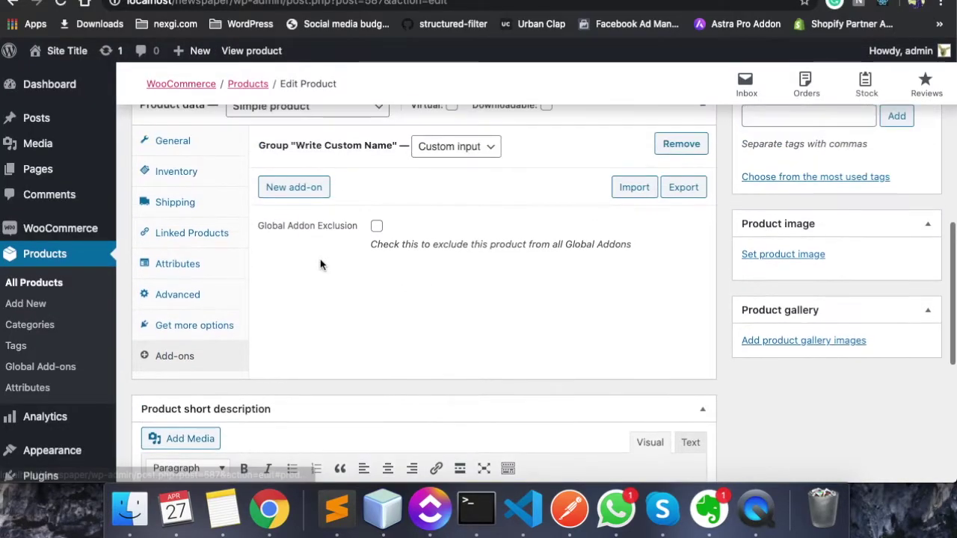
{"action": "left_click", "coordinate": [469, 216]}
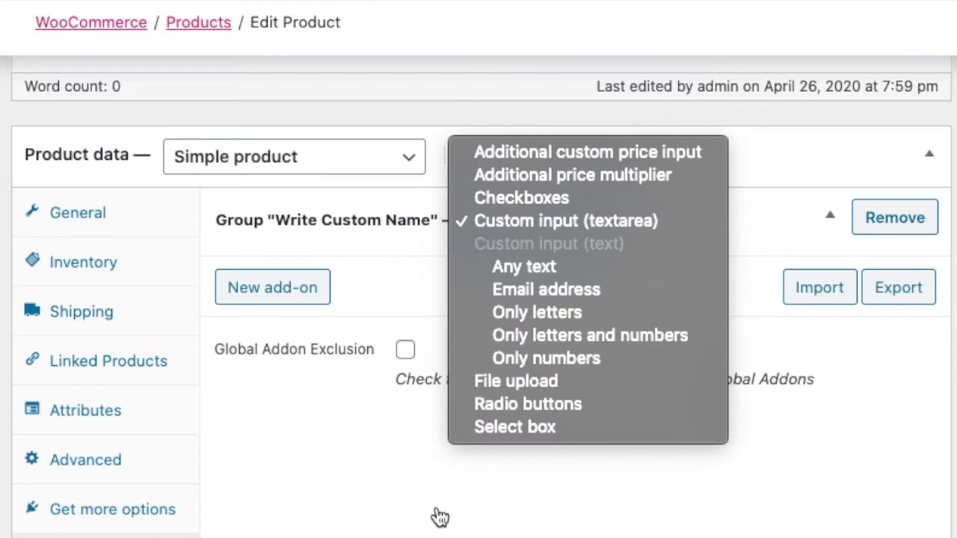
{"action": "left_click", "coordinate": [438, 515]}
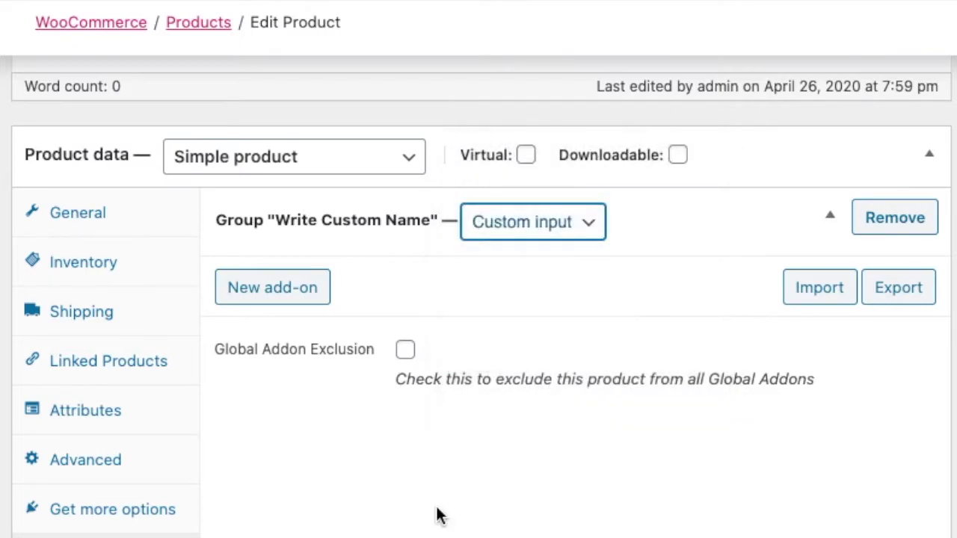
{"action": "left_click", "coordinate": [251, 292]}
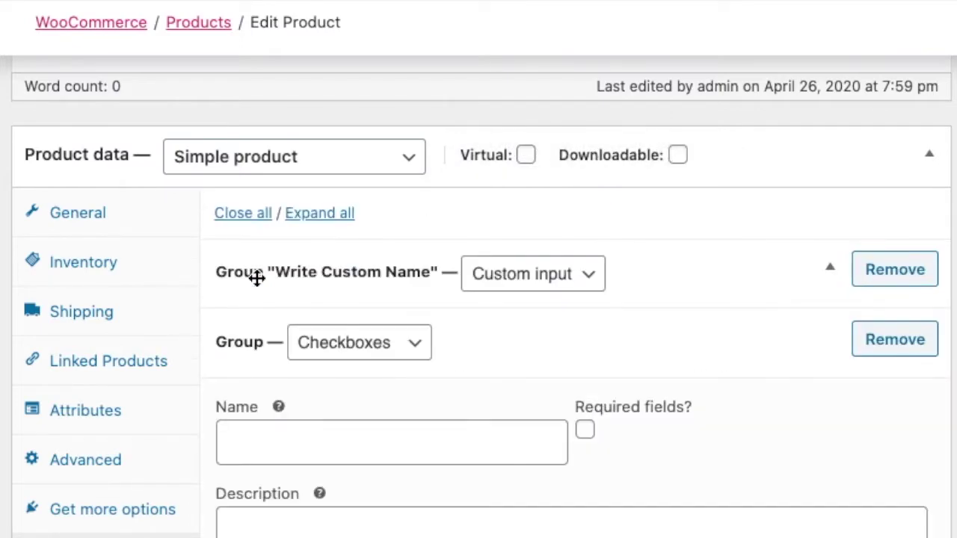
{"action": "left_click", "coordinate": [497, 284]}
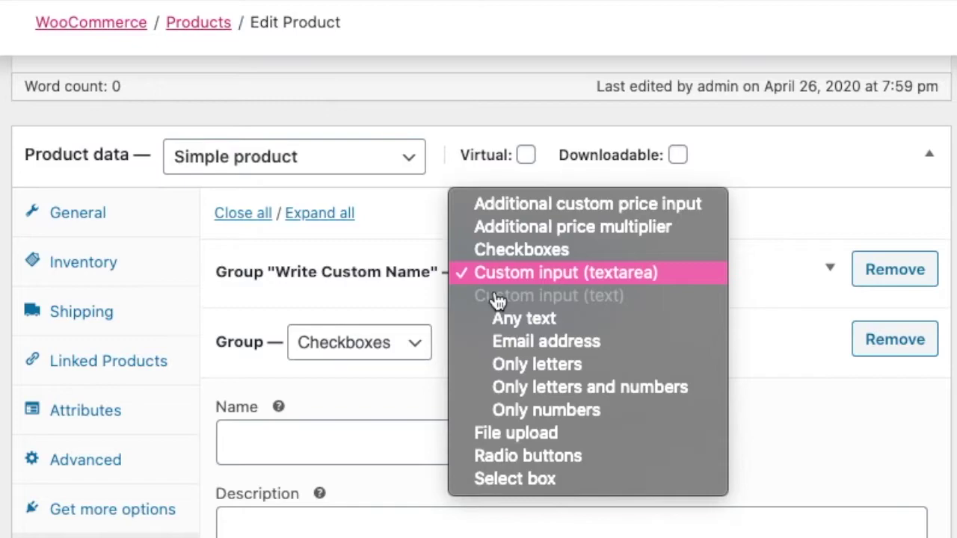
{"action": "left_click", "coordinate": [527, 251]}
{"action": "scroll", "coordinate": [374, 382], "scroll_direction": "down", "scroll_amount": 3}
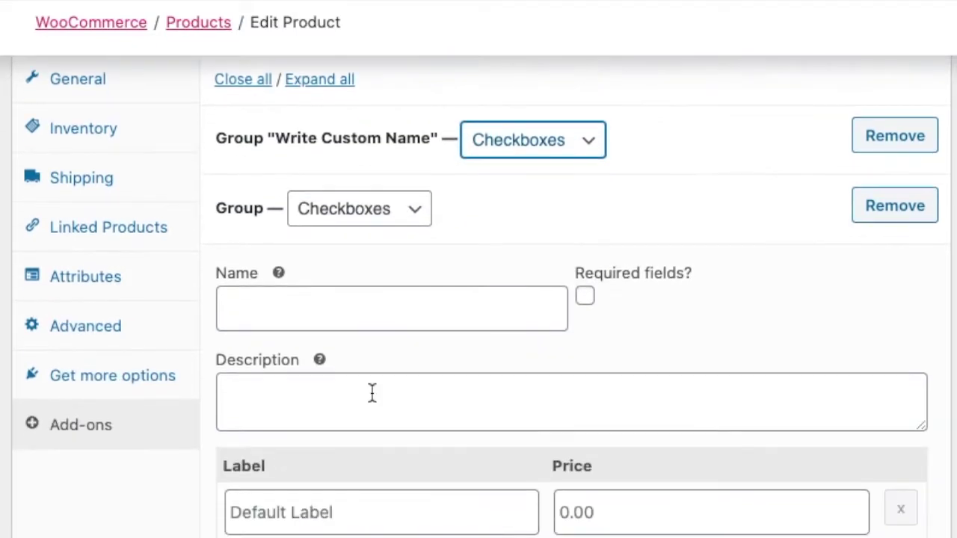
Name the checkbox group and enter the first option, Extra Chocolate, with its price
{"action": "left_click", "coordinate": [315, 317]}
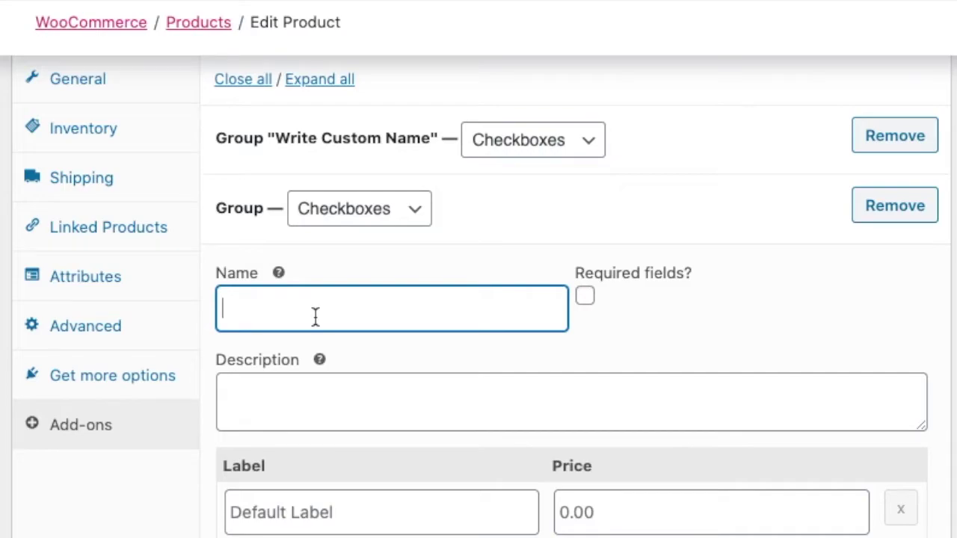
{"action": "type", "text": "Pleaes"}
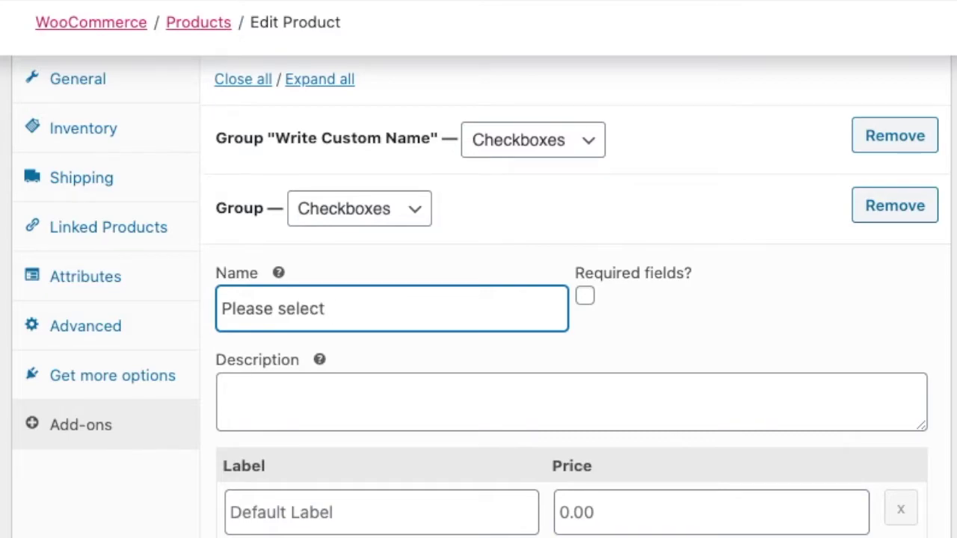
{"action": "type", "text": "ons"}
{"action": "key", "text": "Tab"}
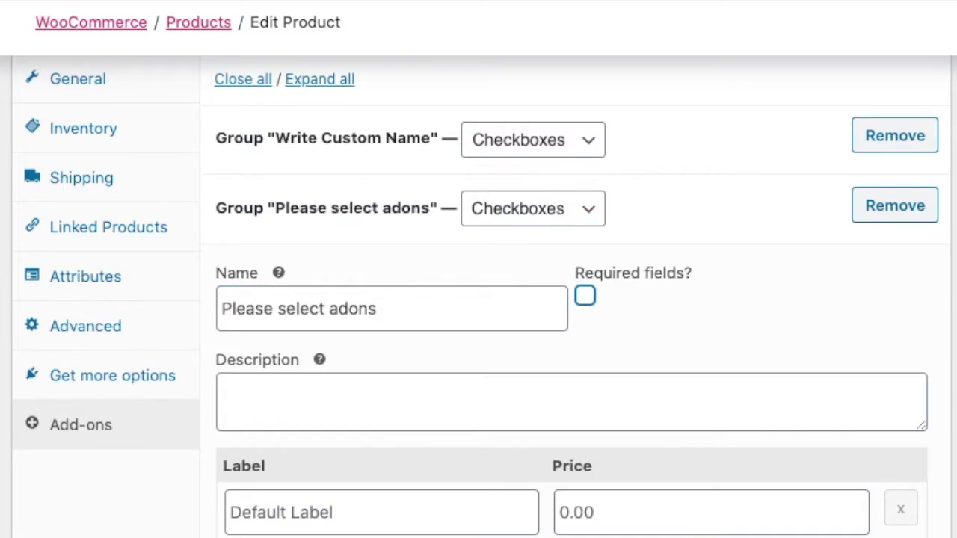
{"action": "scroll", "coordinate": [268, 438], "scroll_direction": "down", "scroll_amount": 1}
{"action": "left_click", "coordinate": [308, 336]}
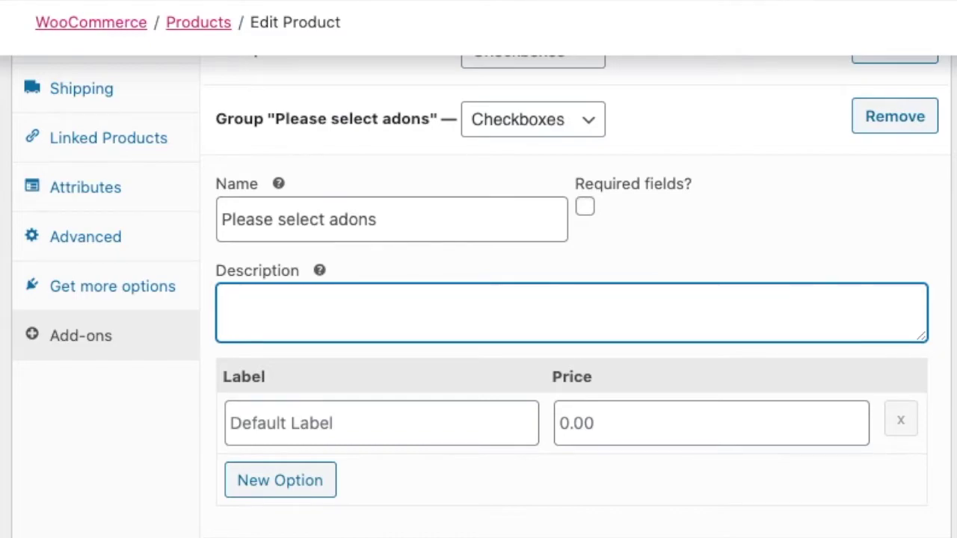
{"action": "scroll", "coordinate": [404, 487], "scroll_direction": "down", "scroll_amount": 1}
{"action": "left_click", "coordinate": [287, 314]}
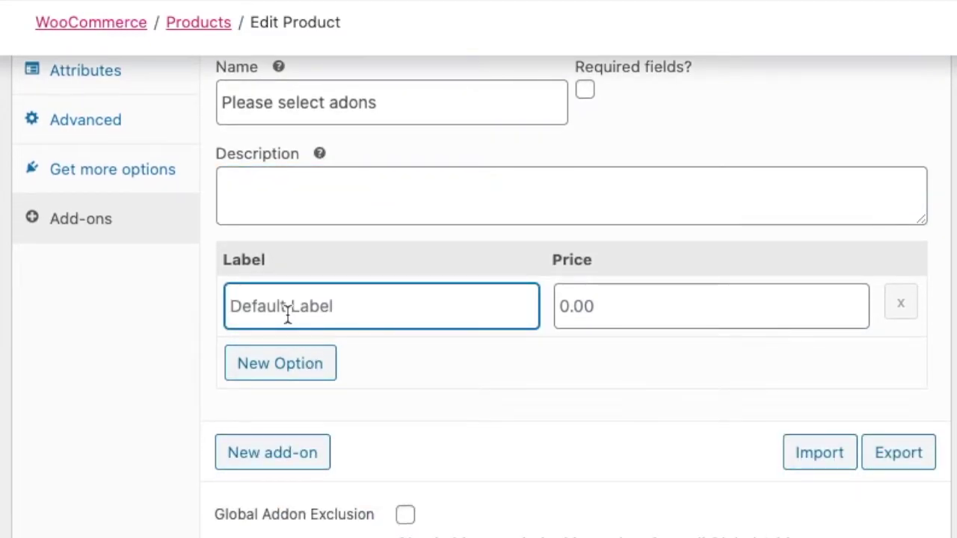
{"action": "type", "text": "Extra C"}
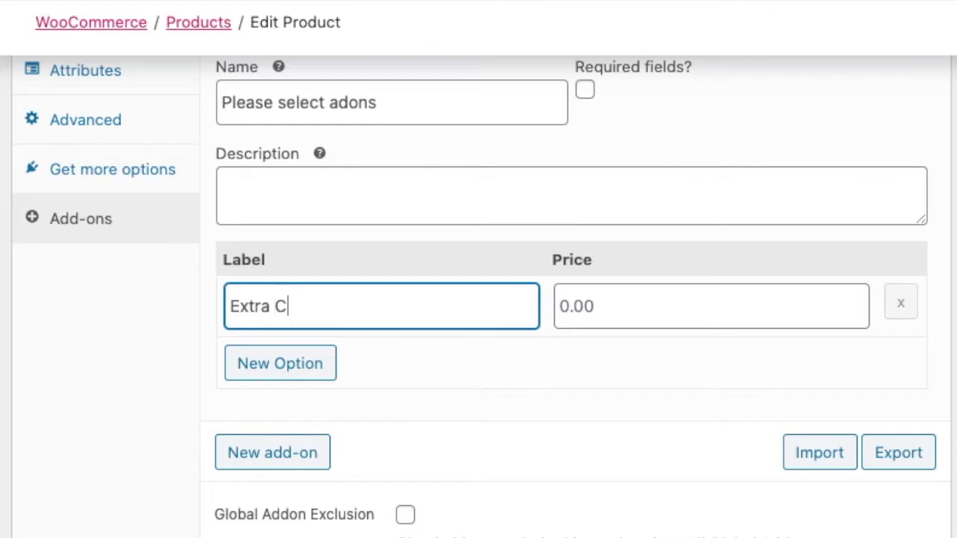
{"action": "type", "text": "hocolat"}
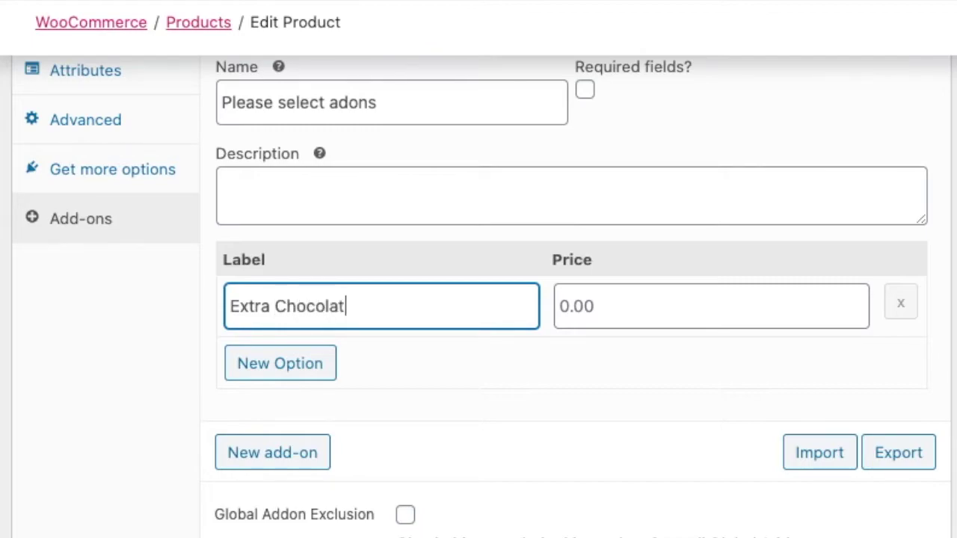
{"action": "type", "text": "e"}
{"action": "key", "text": "Tab"}
{"action": "type", "text": "59"}
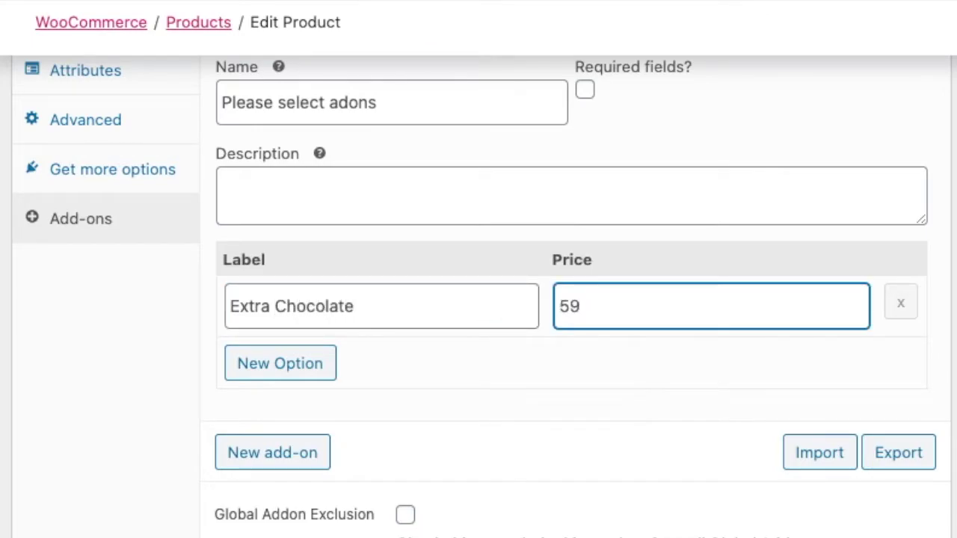
{"action": "type", "text": "0"}
Add a second option labelled Extra Set of Candles, copying names from the spreadsheet
{"action": "left_click", "coordinate": [268, 378]}
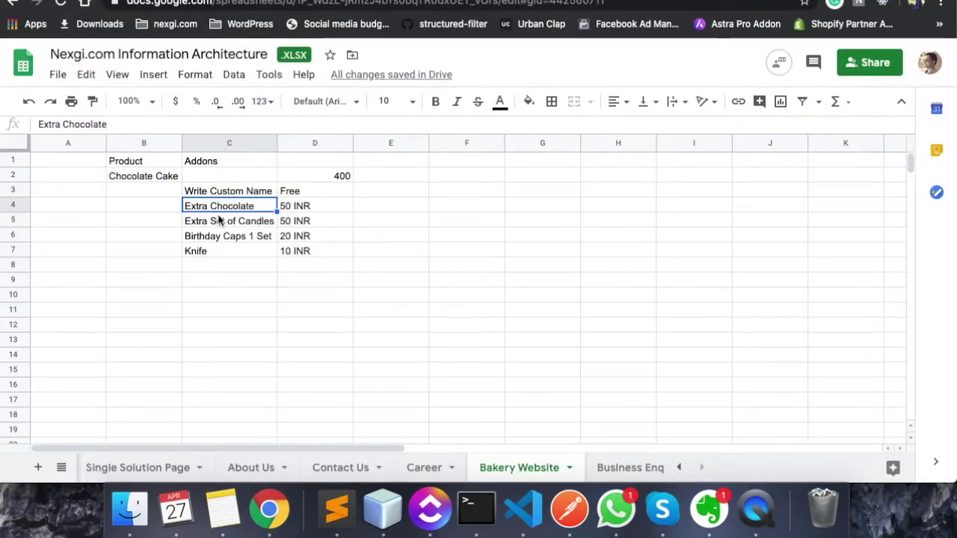
{"action": "left_click", "coordinate": [221, 220]}
{"action": "double_click", "coordinate": [218, 219]}
{"action": "key", "text": "super+c"}
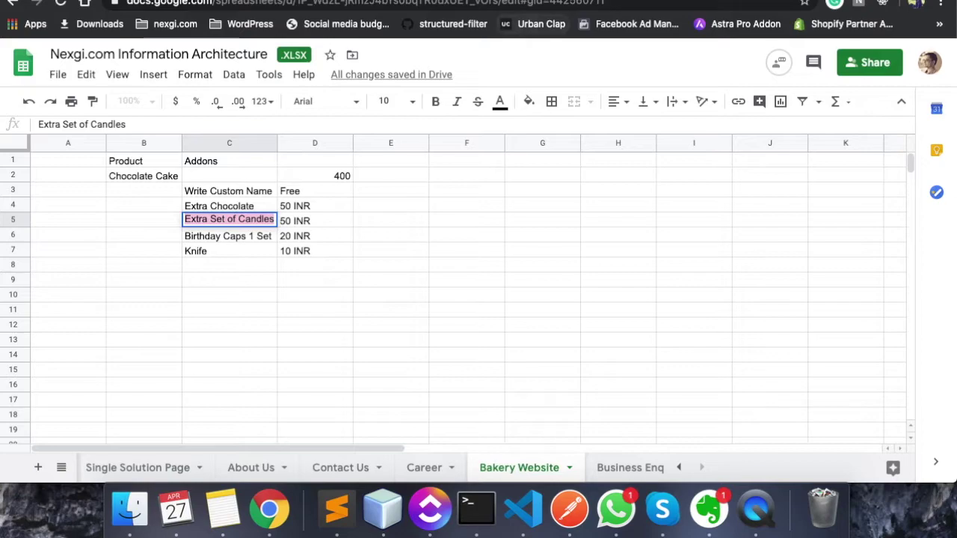
{"action": "key", "text": "ctrl+Tab"}
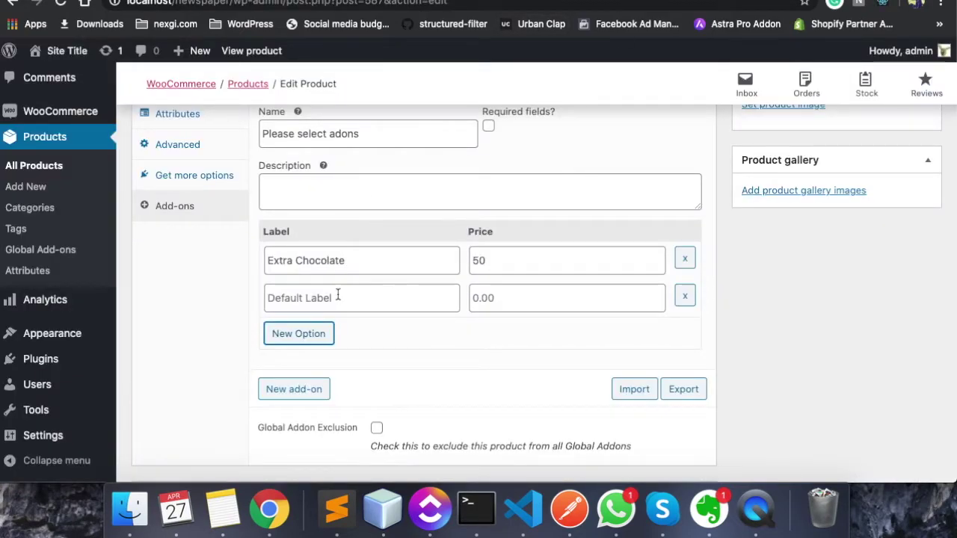
{"action": "left_click", "coordinate": [338, 297]}
{"action": "key", "text": "super+v"}
{"action": "left_click", "coordinate": [473, 297]}
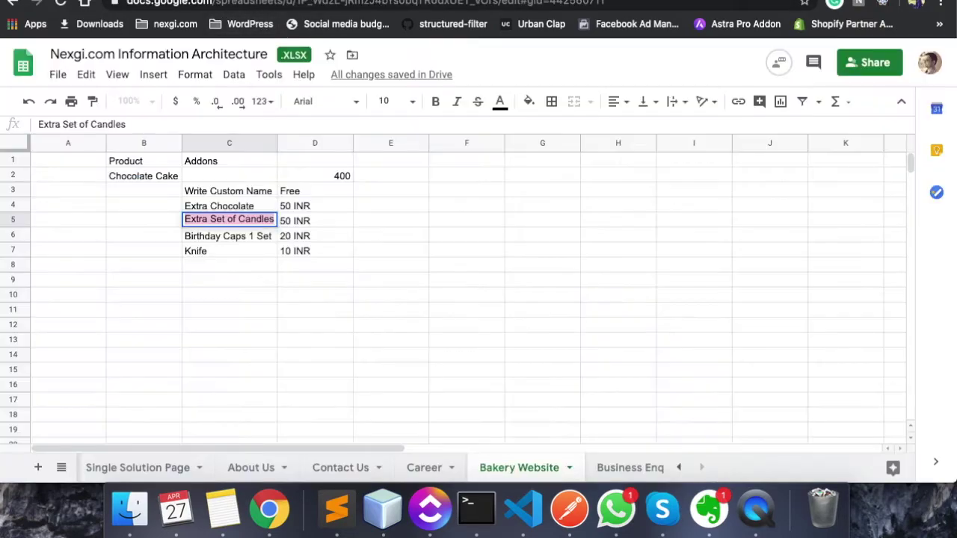
{"action": "key", "text": "ctrl+shift+Tab"}
{"action": "left_click", "coordinate": [210, 238]}
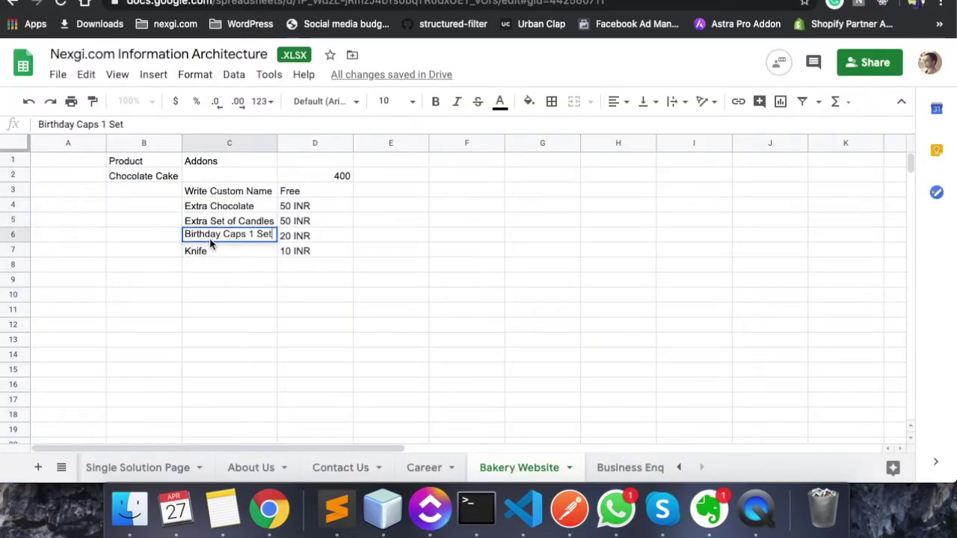
{"action": "key", "text": "super+c"}
{"action": "key", "text": "Down"}
{"action": "key", "text": "ctrl+Tab"}
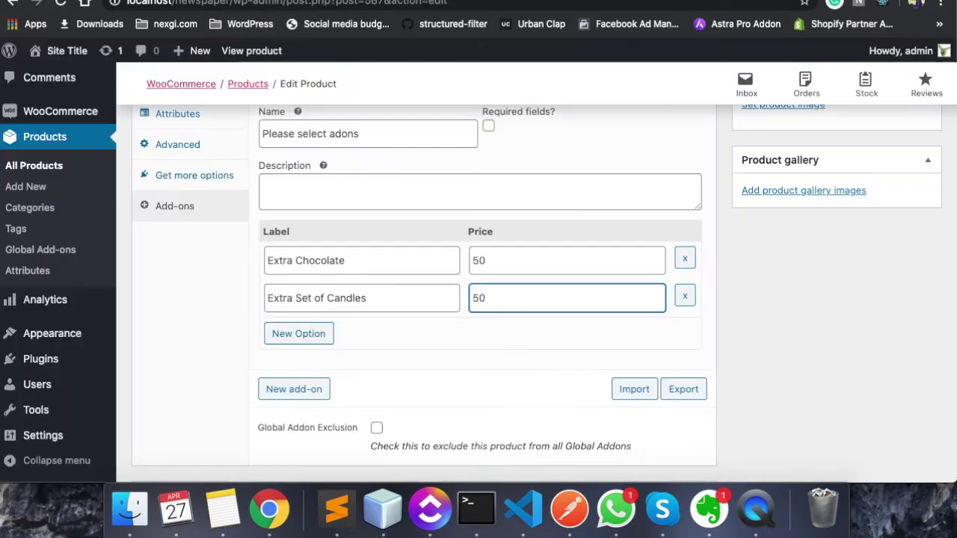
Add a third option, Birthday Caps 1 Set, priced 20
{"action": "left_click", "coordinate": [327, 340]}
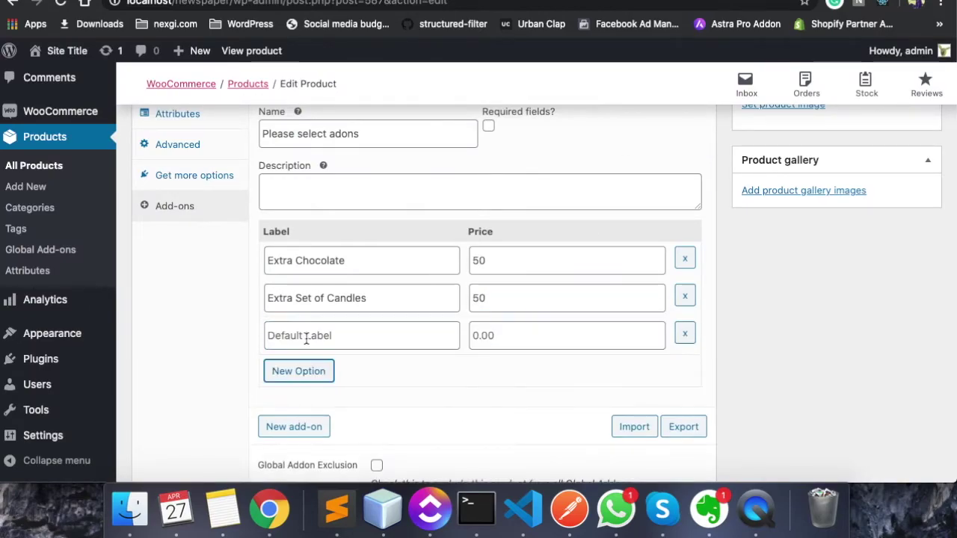
{"action": "left_click", "coordinate": [314, 336]}
{"action": "key", "text": "super+v"}
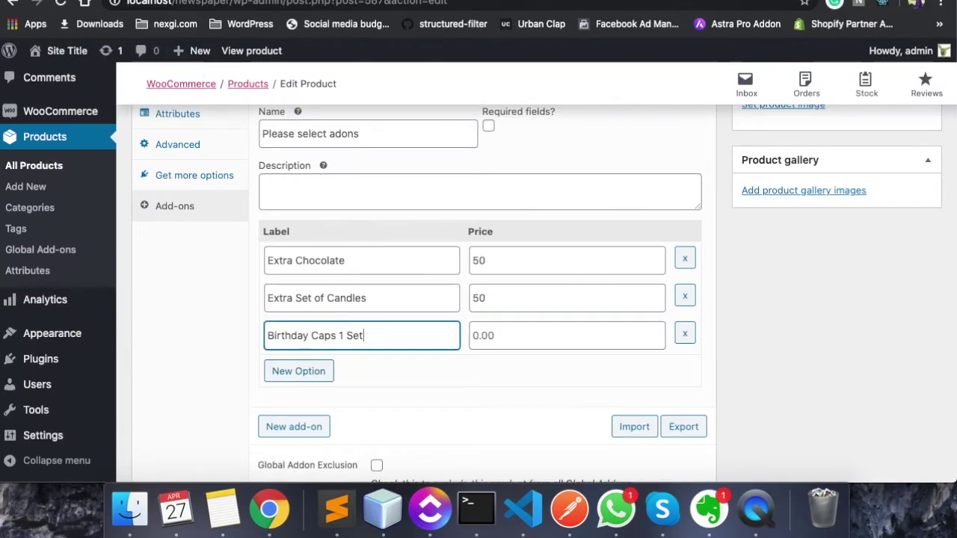
{"action": "key", "text": "ctrl+shift+Tab"}
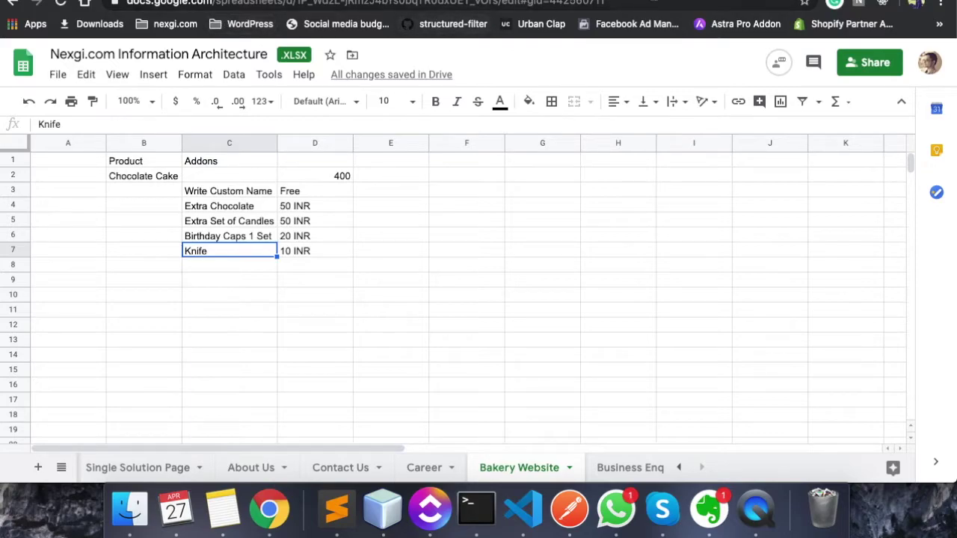
{"action": "key", "text": "ctrl+Tab"}
{"action": "left_click", "coordinate": [504, 329]}
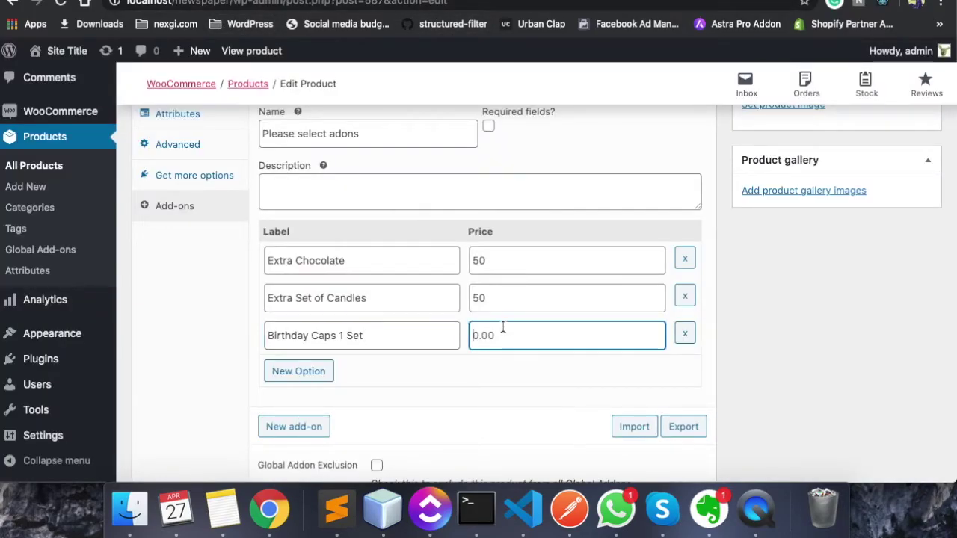
{"action": "type", "text": "29"}
{"action": "key", "text": "BackSpace"}
{"action": "type", "text": "0"}
Add a fourth option, Knife, priced 10
{"action": "left_click", "coordinate": [299, 374]}
{"action": "key", "text": "ctrl+shift+Tab"}
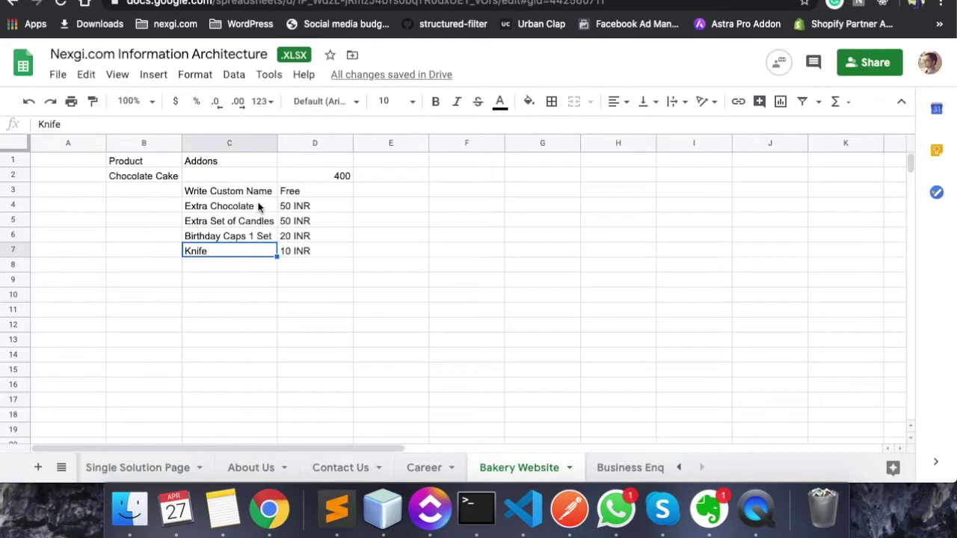
{"action": "double_click", "coordinate": [226, 248]}
{"action": "key", "text": "Return"}
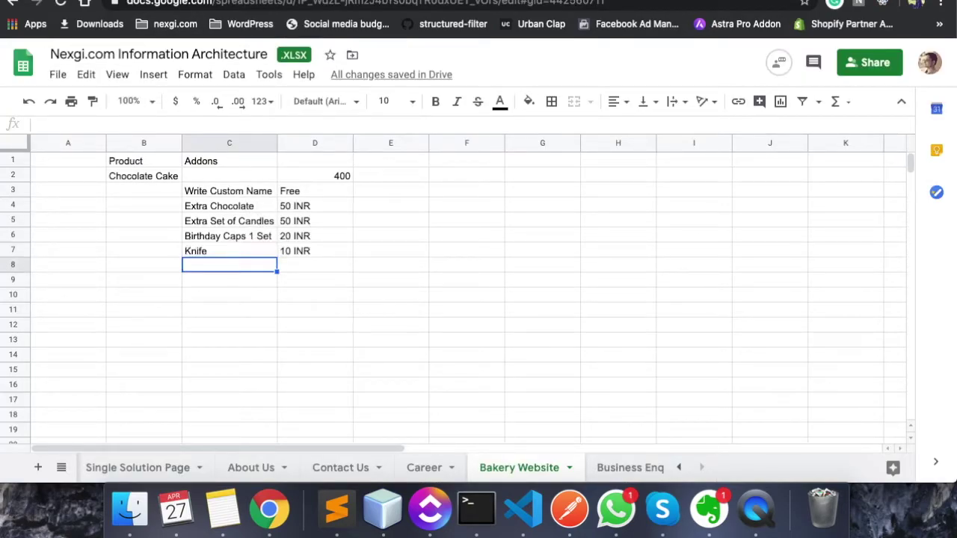
{"action": "key", "text": "ctrl+Tab"}
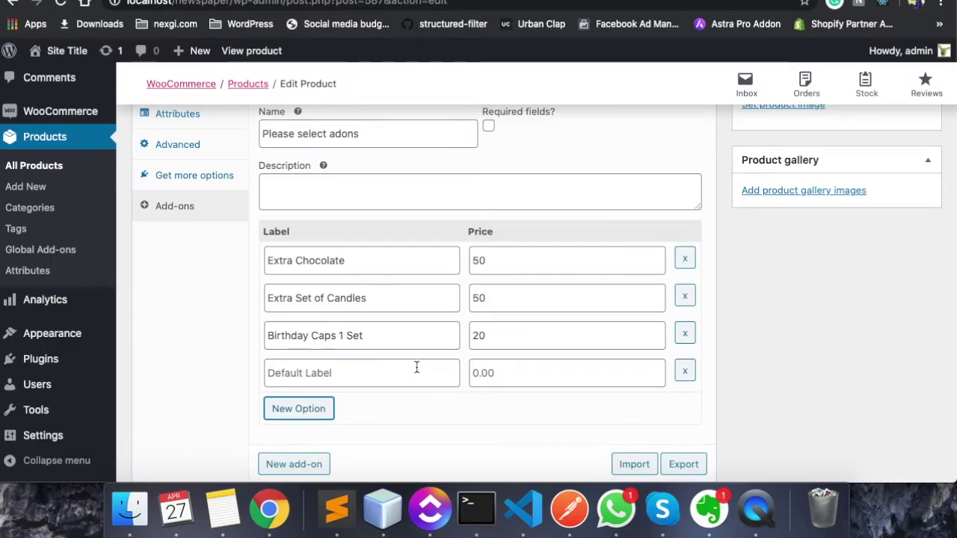
{"action": "left_click", "coordinate": [402, 364]}
{"action": "key", "text": "ctrl+v"}
{"action": "key", "text": "Tab"}
{"action": "type", "text": "20"}
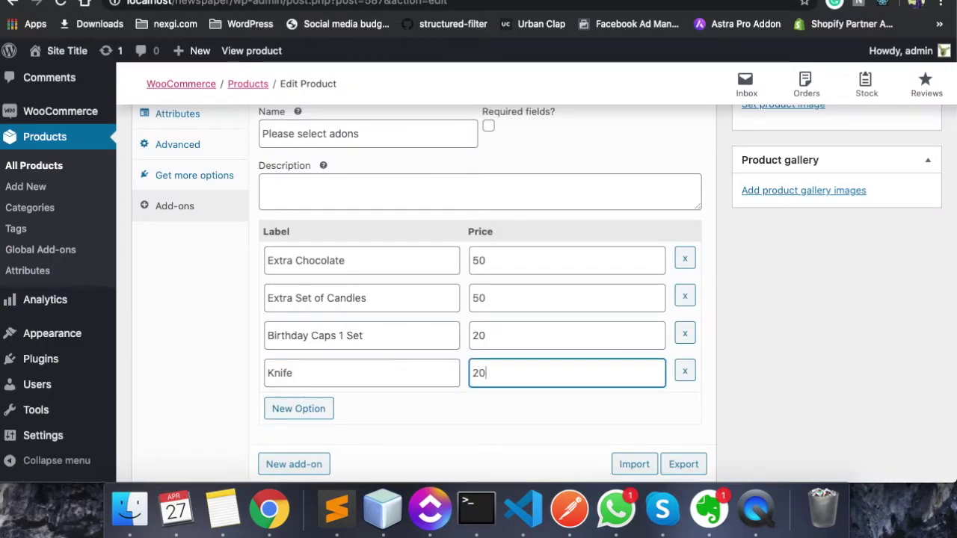
{"action": "key", "text": "ctrl+shift+Tab"}
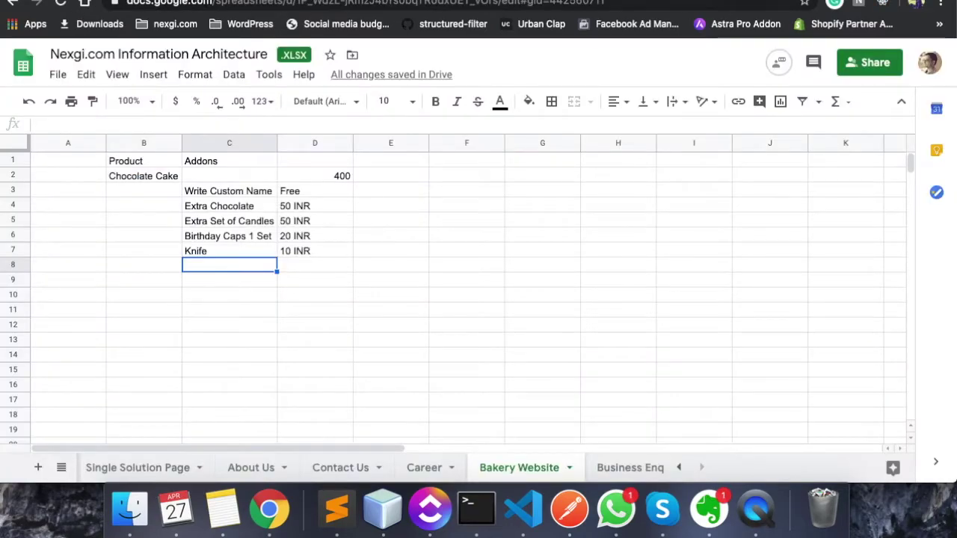
{"action": "key", "text": "ctrl+Tab"}
{"action": "key", "text": "BackSpace"}
{"action": "key", "text": "BackSpace"}
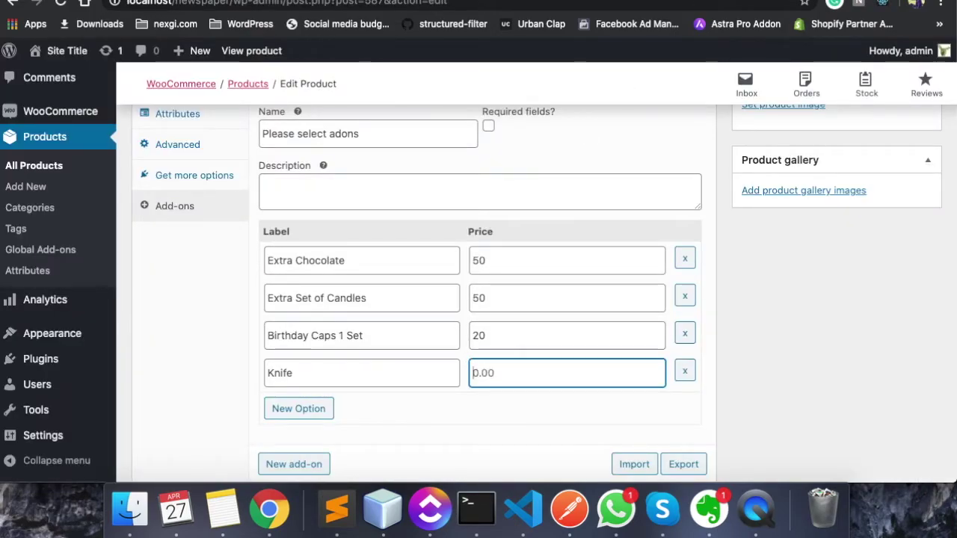
{"action": "type", "text": "10"}
Save the Chocolate Cake product with its new checkbox add-ons
{"action": "scroll", "coordinate": [427, 357], "scroll_direction": "up", "scroll_amount": 1}
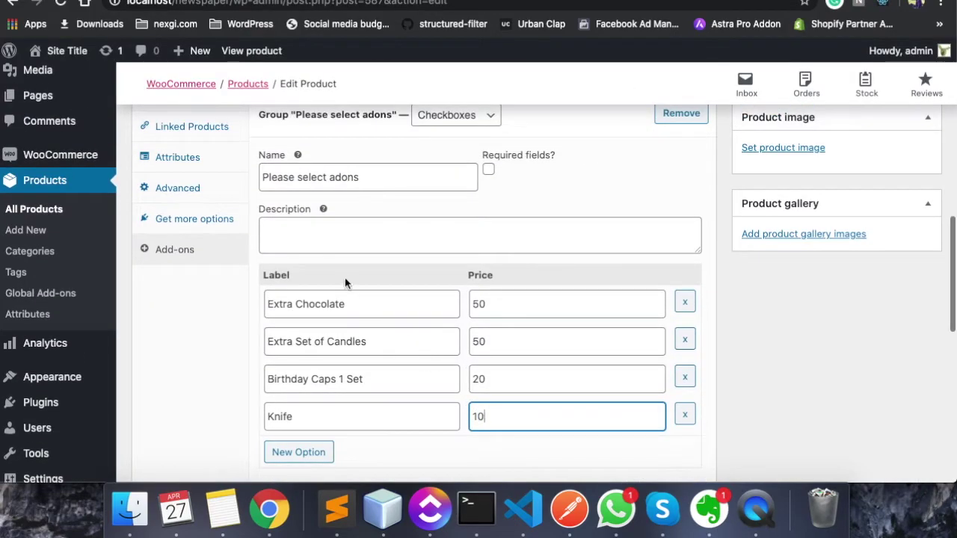
{"action": "scroll", "coordinate": [359, 343], "scroll_direction": "down", "scroll_amount": 2}
{"action": "scroll", "coordinate": [344, 314], "scroll_direction": "up", "scroll_amount": 3}
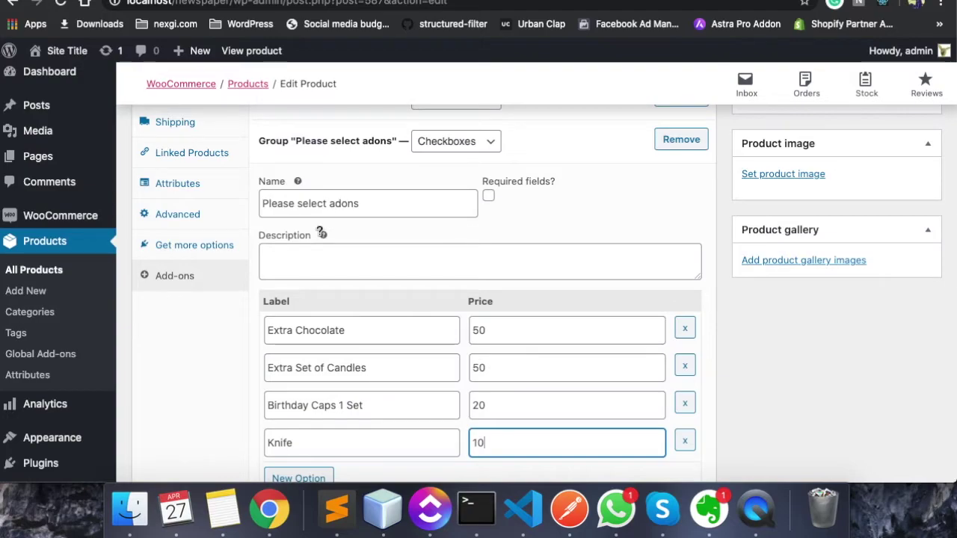
{"action": "scroll", "coordinate": [332, 299], "scroll_direction": "down", "scroll_amount": 5}
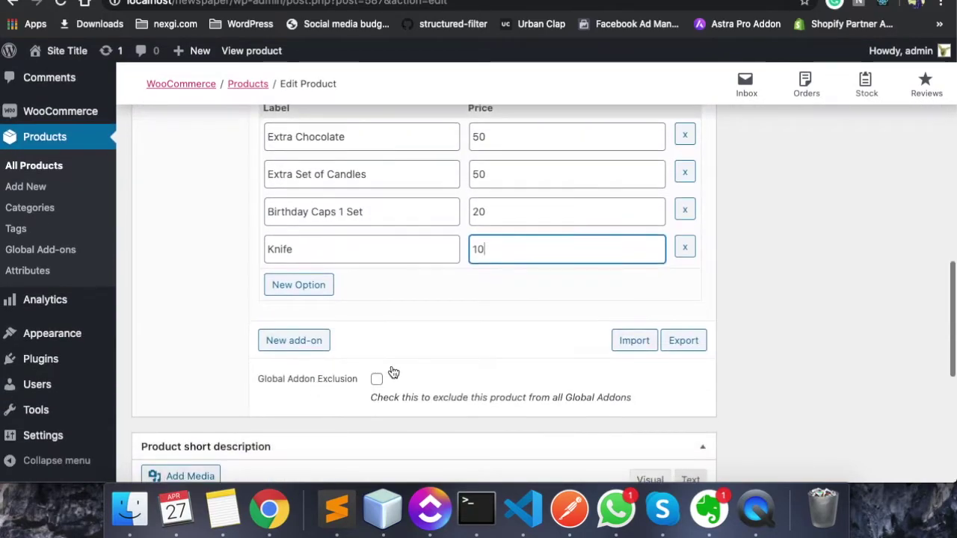
{"action": "scroll", "coordinate": [478, 315], "scroll_direction": "up", "scroll_amount": 4}
{"action": "scroll", "coordinate": [561, 268], "scroll_direction": "up", "scroll_amount": 10}
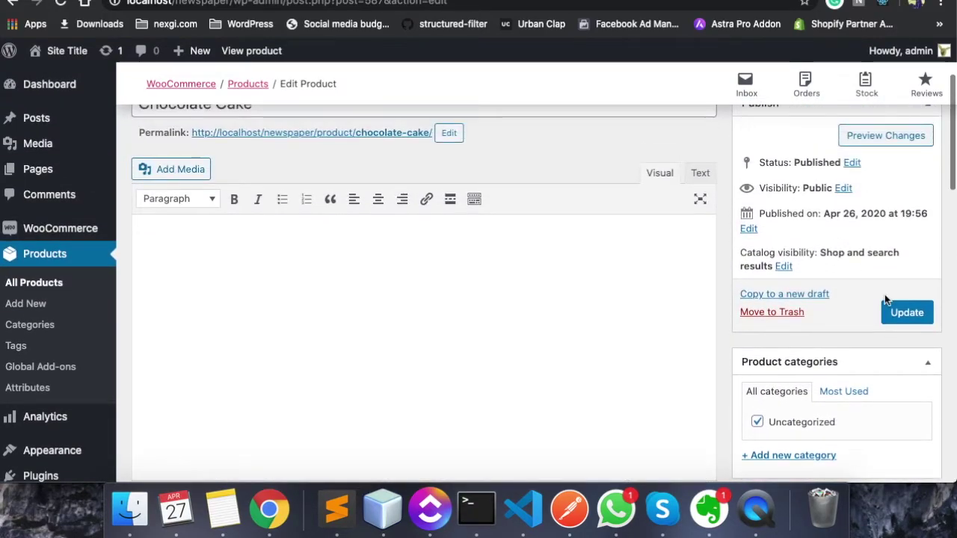
{"action": "left_click", "coordinate": [894, 312]}
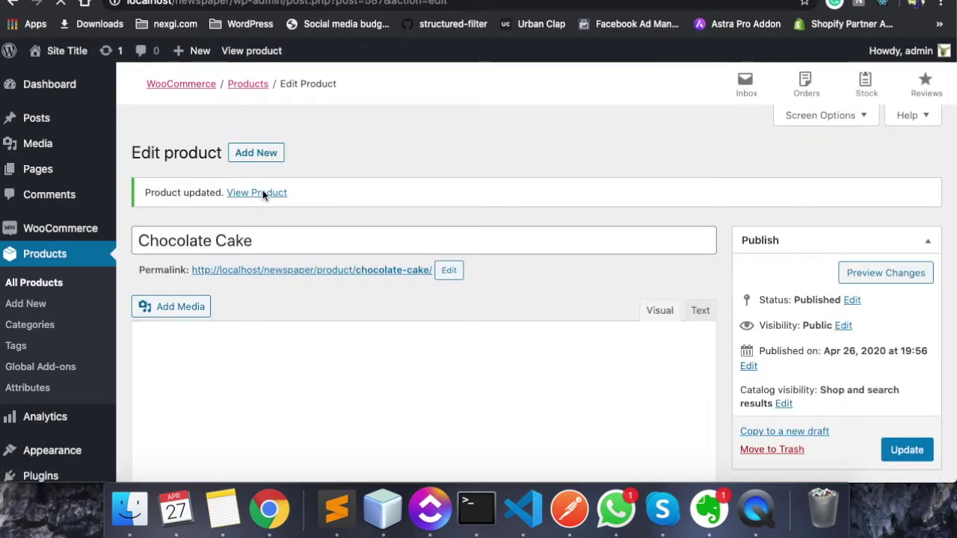
Open the Chocolate Cake product page in the storefront
{"action": "left_click", "coordinate": [258, 228]}
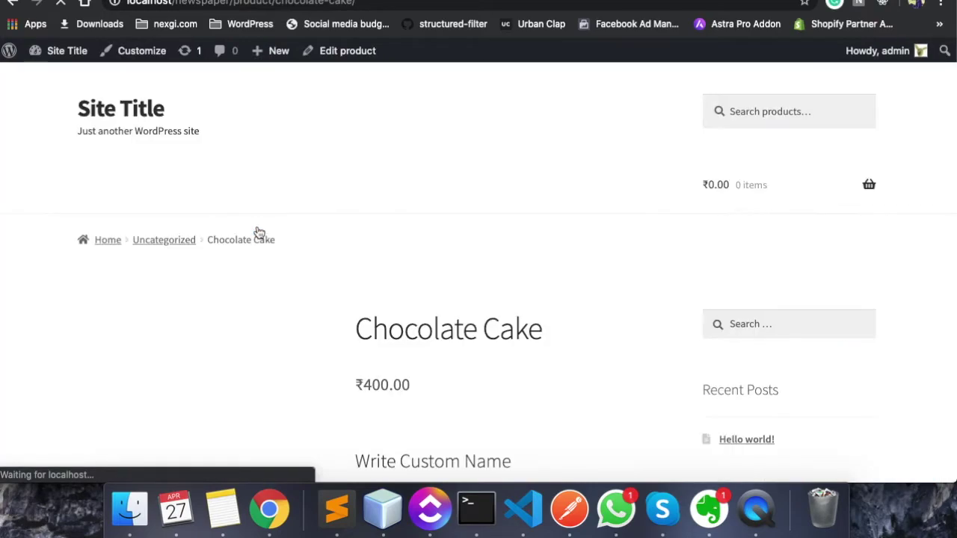
{"action": "scroll", "coordinate": [258, 233], "scroll_direction": "down", "scroll_amount": 5}
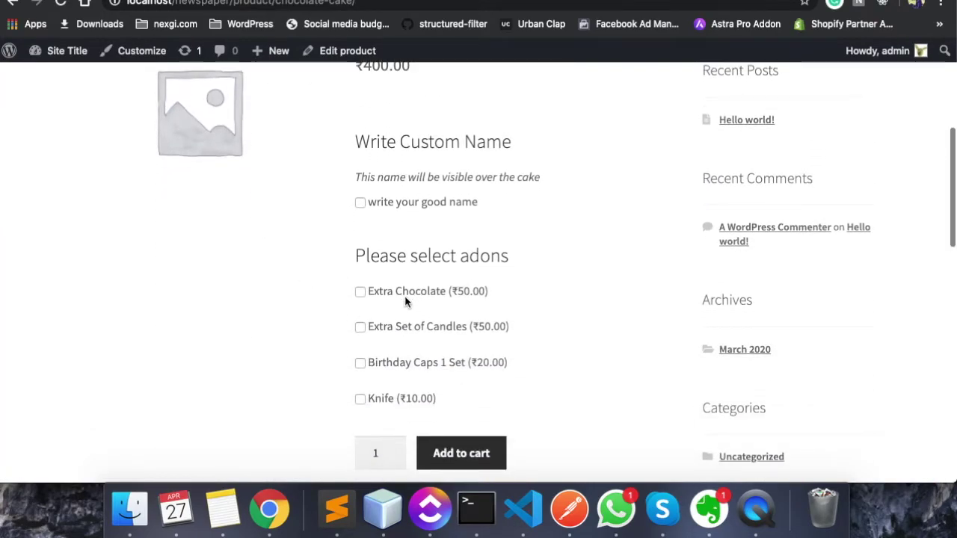
{"action": "scroll", "coordinate": [374, 299], "scroll_direction": "up", "scroll_amount": 2}
{"action": "right_click", "coordinate": [373, 294]}
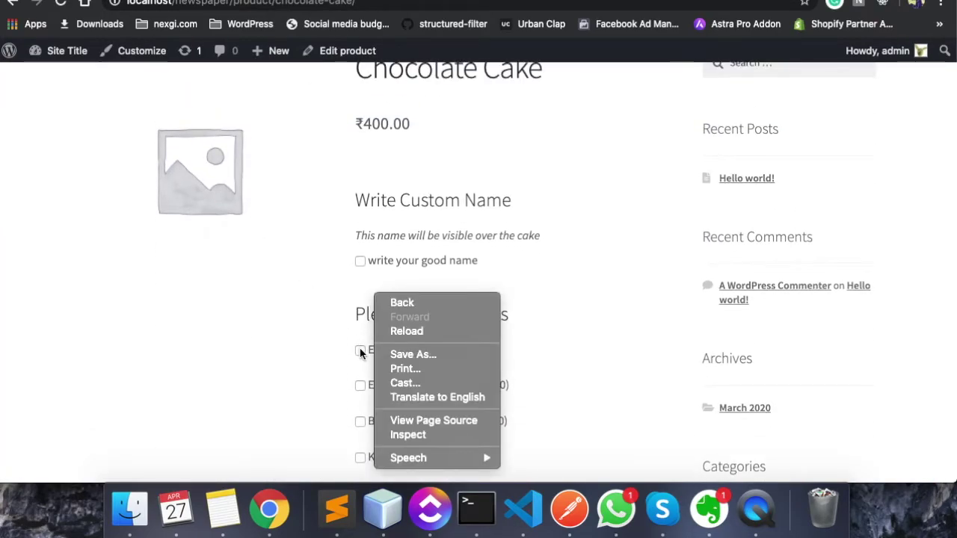
{"action": "left_click", "coordinate": [360, 353]}
{"action": "scroll", "coordinate": [360, 352], "scroll_direction": "down", "scroll_amount": 2}
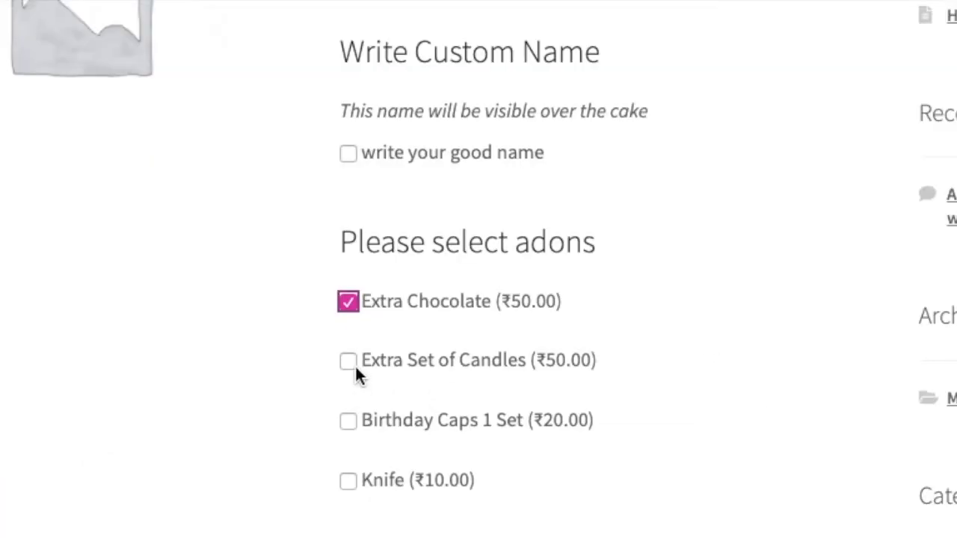
Tick the Extra Chocolate, Extra Set of Candles and Birthday Caps 1 Set add-ons
{"action": "left_click", "coordinate": [349, 362]}
{"action": "scroll", "coordinate": [360, 418], "scroll_direction": "down", "scroll_amount": 2}
{"action": "scroll", "coordinate": [594, 459], "scroll_direction": "down", "scroll_amount": 1}
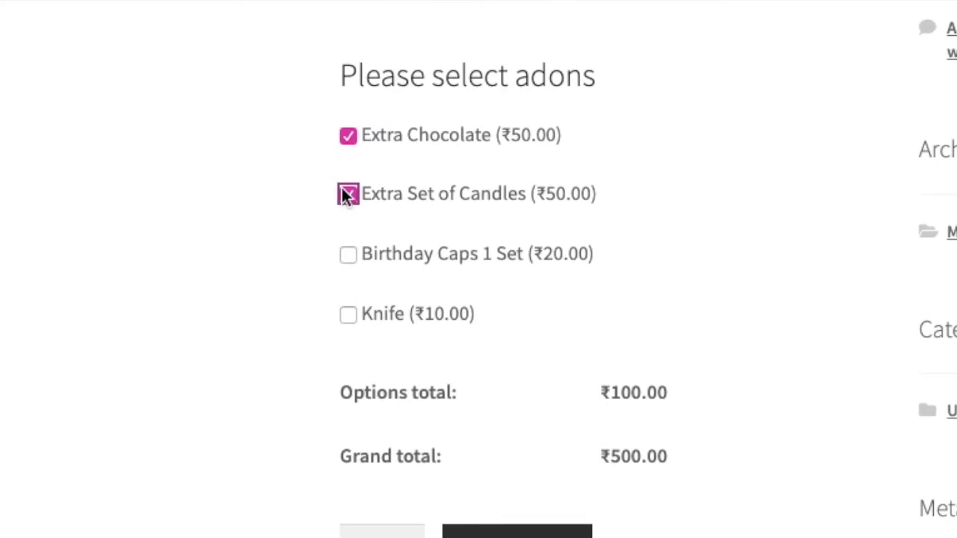
{"action": "left_click", "coordinate": [349, 193]}
{"action": "left_click", "coordinate": [348, 135]}
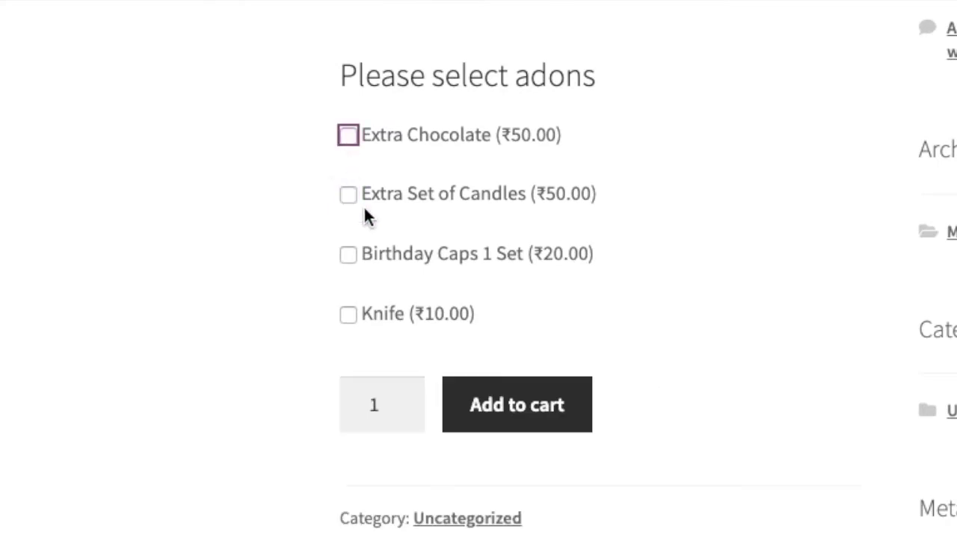
{"action": "left_click", "coordinate": [347, 135]}
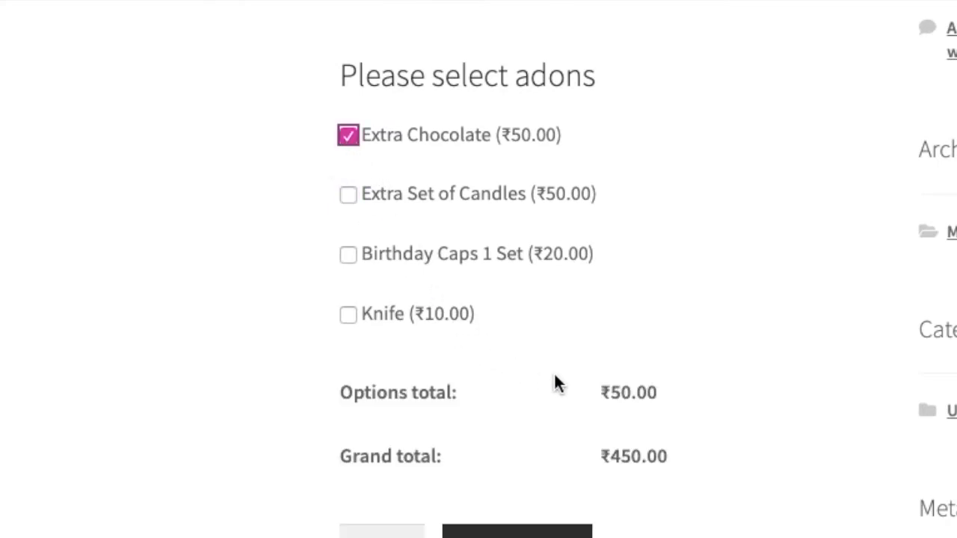
{"action": "double_click", "coordinate": [620, 457]}
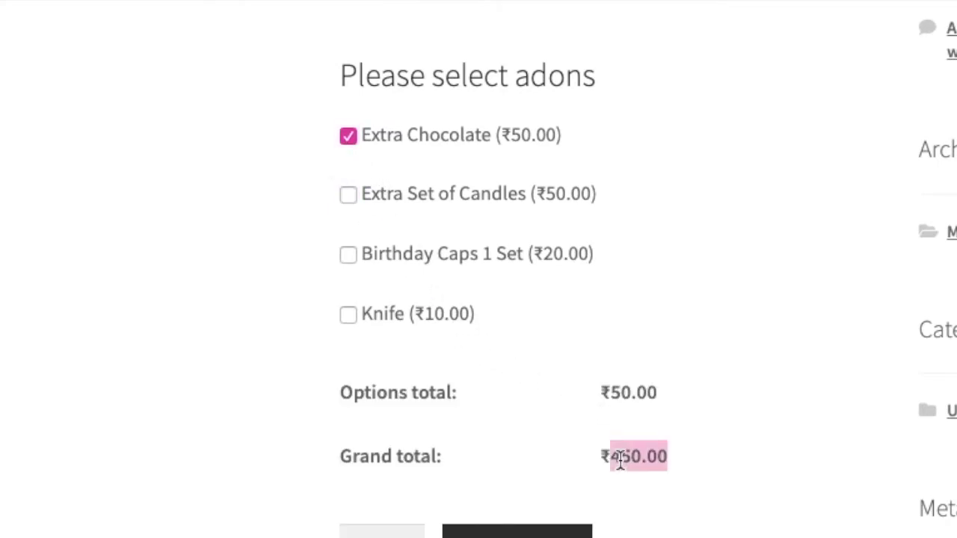
{"action": "left_click", "coordinate": [349, 195]}
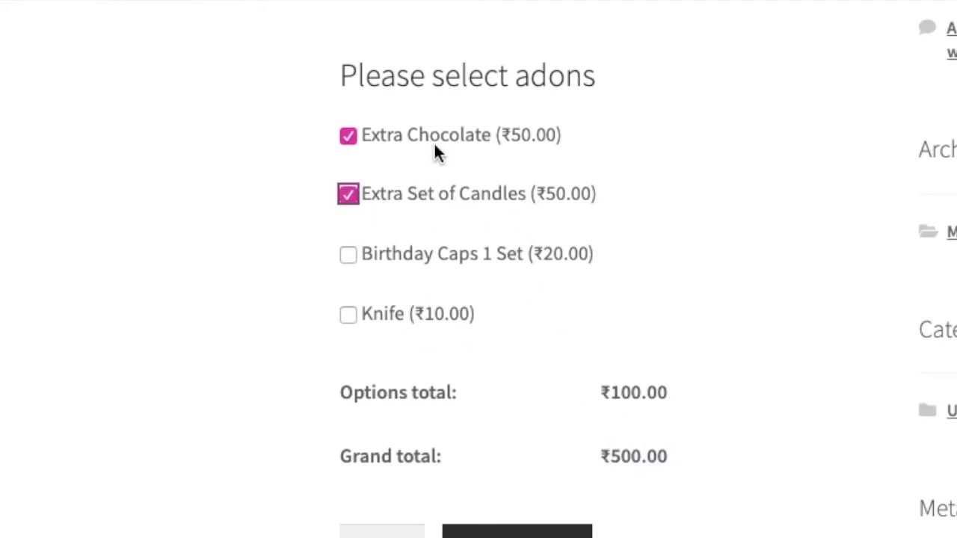
{"action": "left_click", "coordinate": [349, 255]}
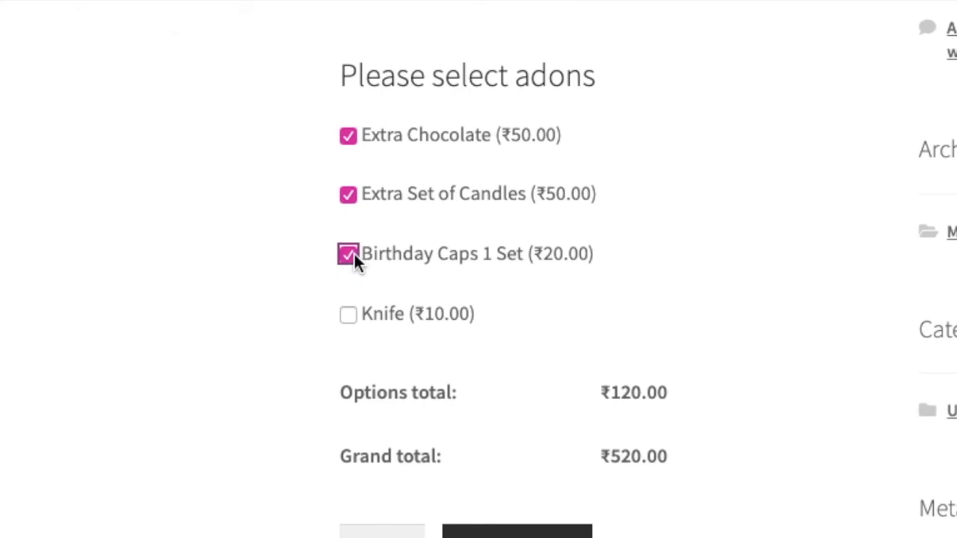
Add the cake to the cart at ₹520.00 and view the cart
{"action": "scroll", "coordinate": [478, 382], "scroll_direction": "down", "scroll_amount": 2}
{"action": "left_click", "coordinate": [493, 424]}
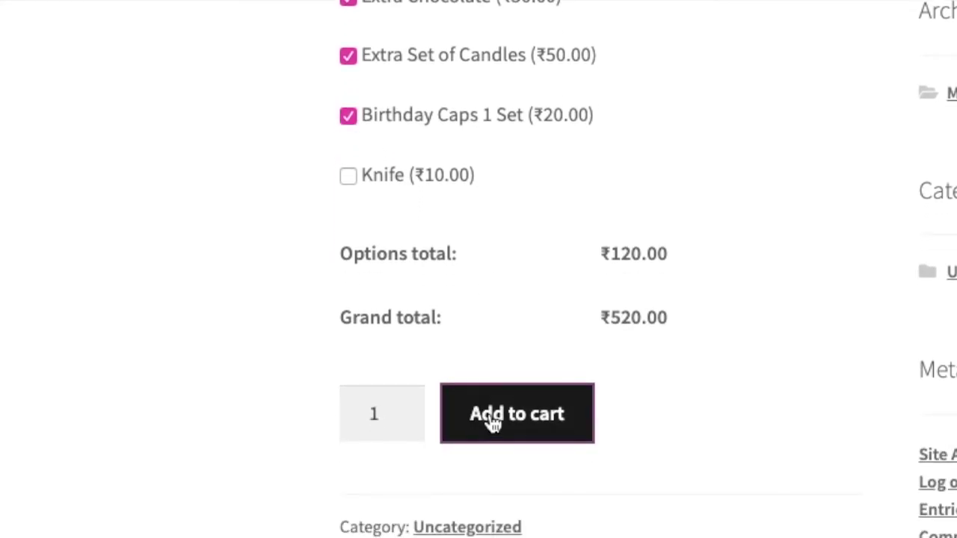
{"action": "scroll", "coordinate": [446, 353], "scroll_direction": "down", "scroll_amount": 5}
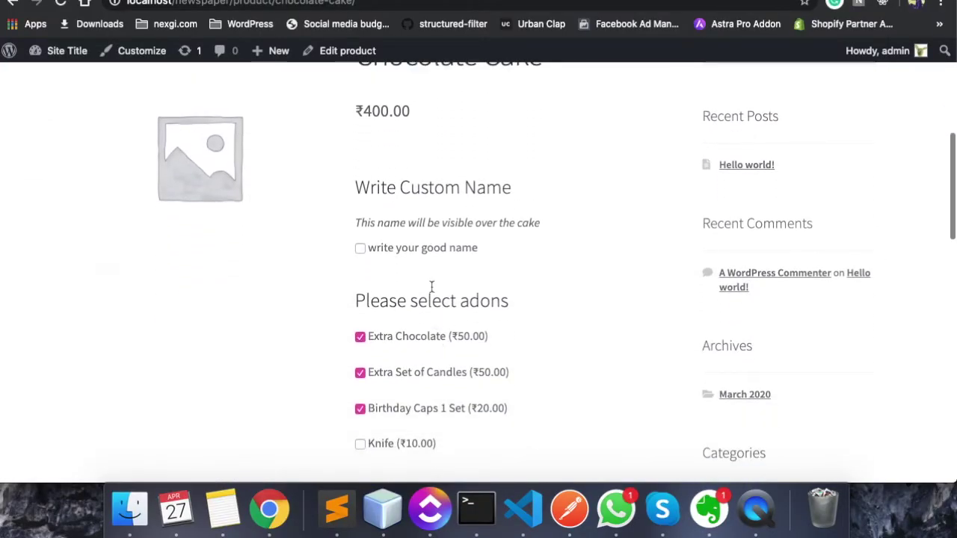
{"action": "scroll", "coordinate": [427, 293], "scroll_direction": "up", "scroll_amount": 5}
{"action": "scroll", "coordinate": [767, 279], "scroll_direction": "down", "scroll_amount": 1}
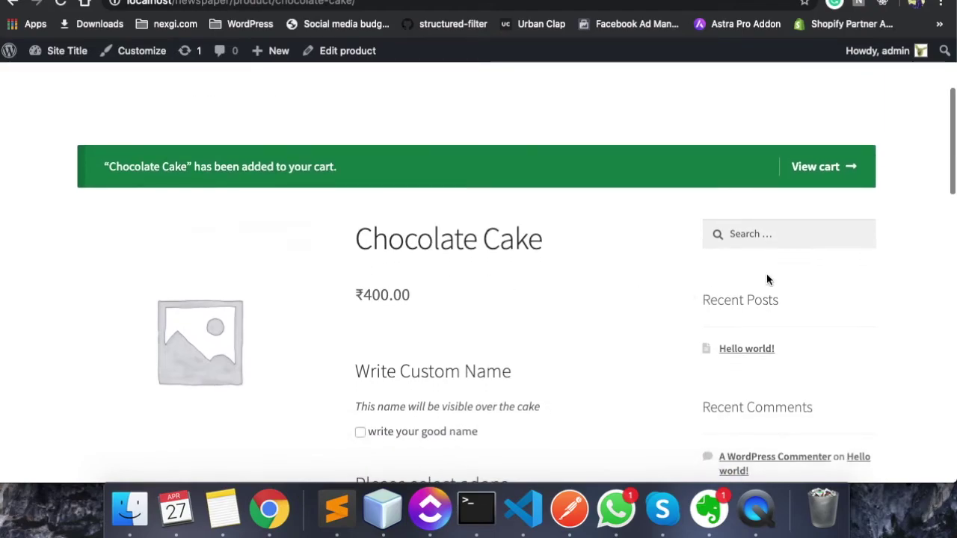
{"action": "left_click", "coordinate": [815, 166]}
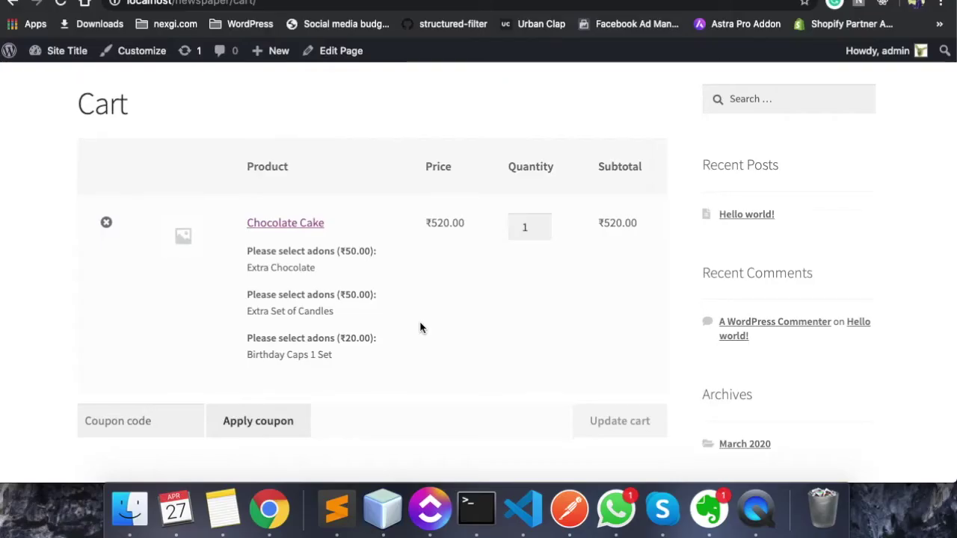
Go to checkout, enter the billing first and last name, and keep the country
{"action": "scroll", "coordinate": [420, 328], "scroll_direction": "down", "scroll_amount": 3}
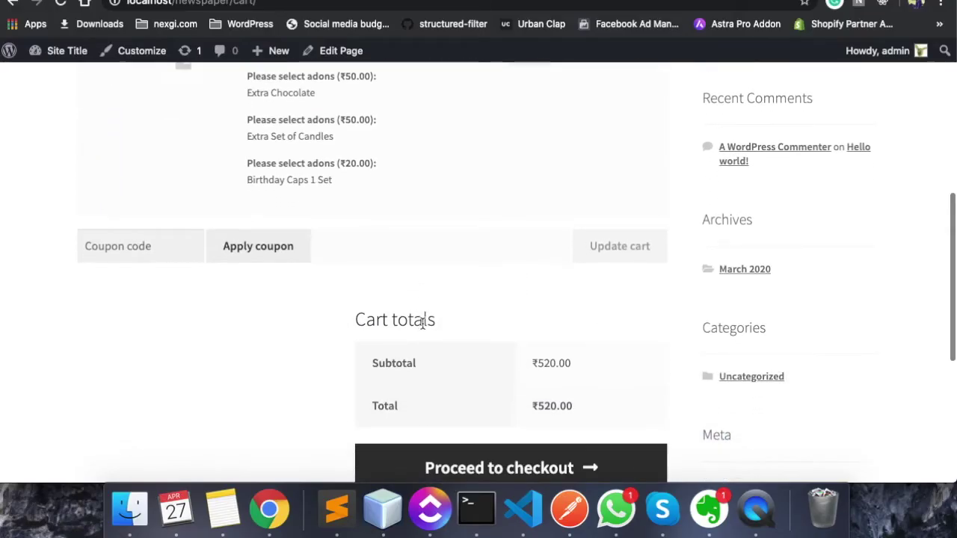
{"action": "left_click", "coordinate": [486, 403]}
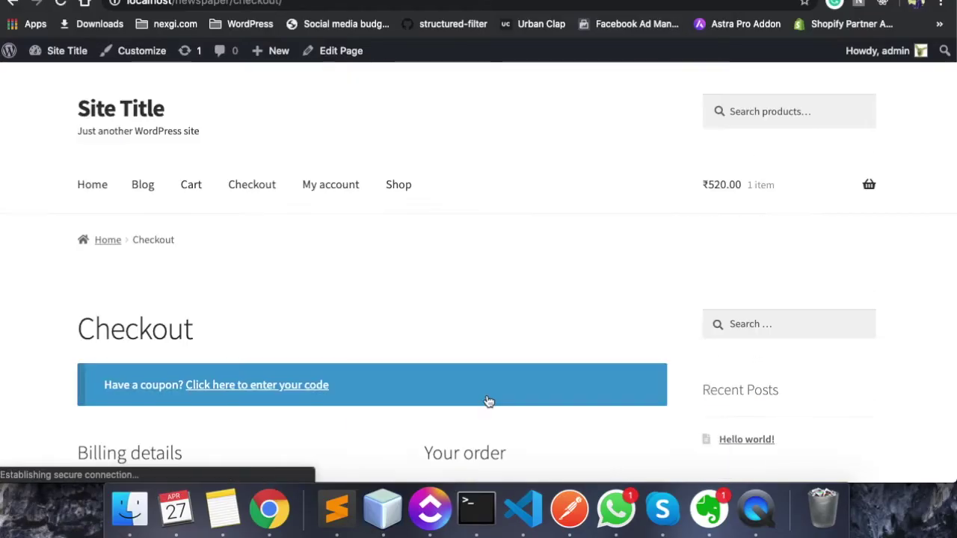
{"action": "scroll", "coordinate": [482, 397], "scroll_direction": "down", "scroll_amount": 5}
{"action": "scroll", "coordinate": [475, 394], "scroll_direction": "down", "scroll_amount": 2}
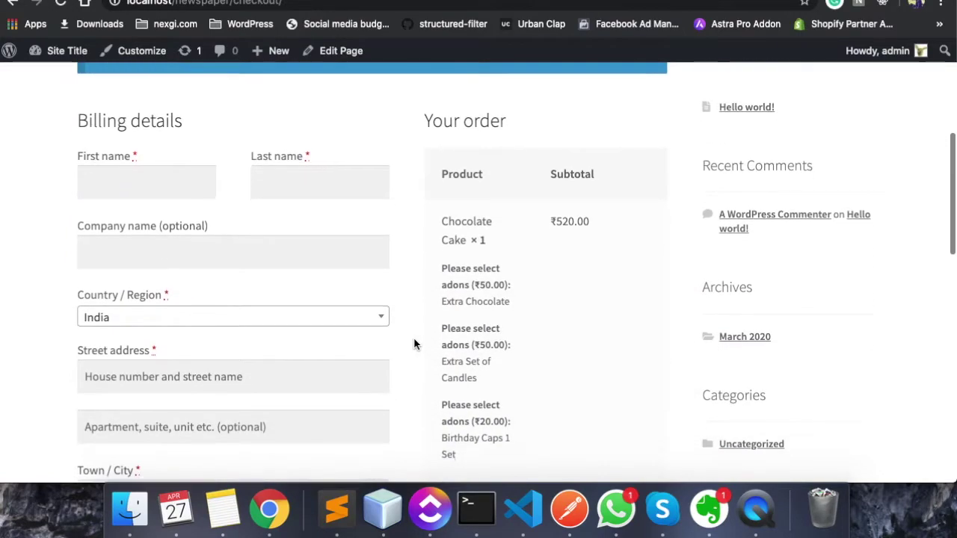
{"action": "left_click", "coordinate": [183, 145]}
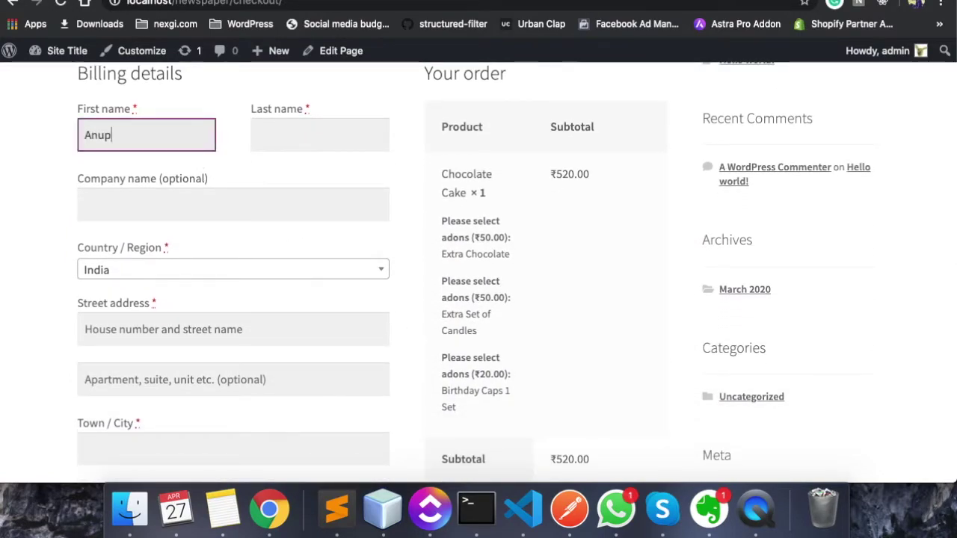
{"action": "key", "text": "Tab"}
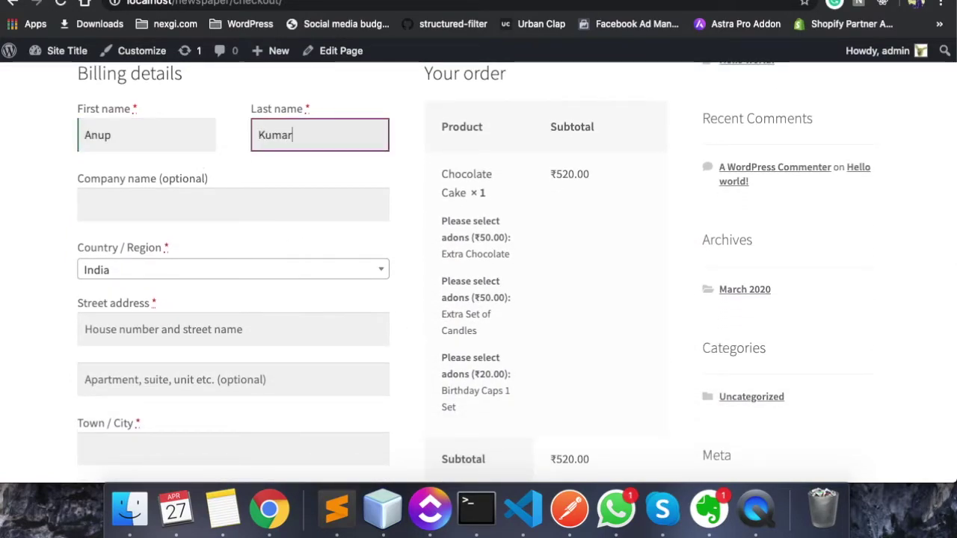
{"action": "key", "text": "Tab"}
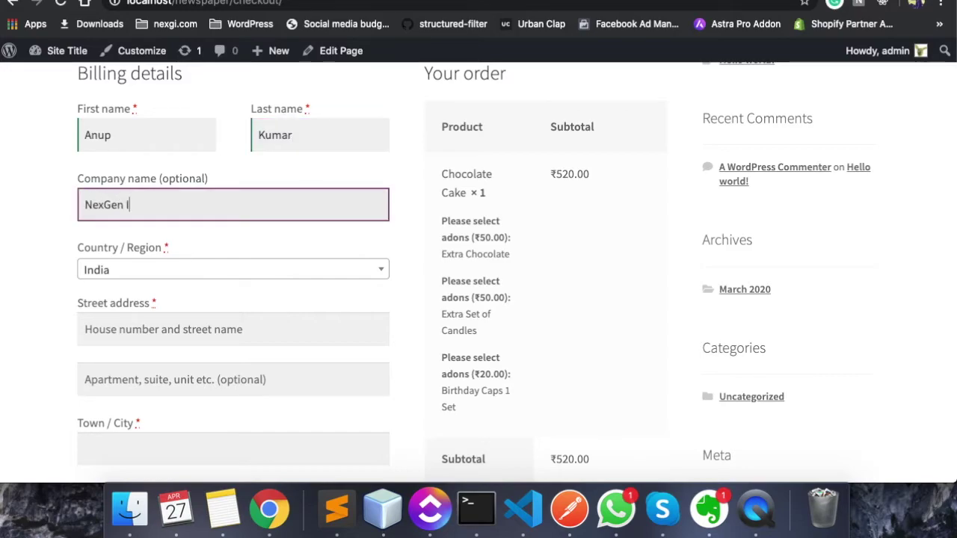
{"action": "left_click", "coordinate": [171, 266]}
{"action": "left_click", "coordinate": [169, 271]}
Enter the billing street address, including the floor
{"action": "scroll", "coordinate": [85, 288], "scroll_direction": "down", "scroll_amount": 4}
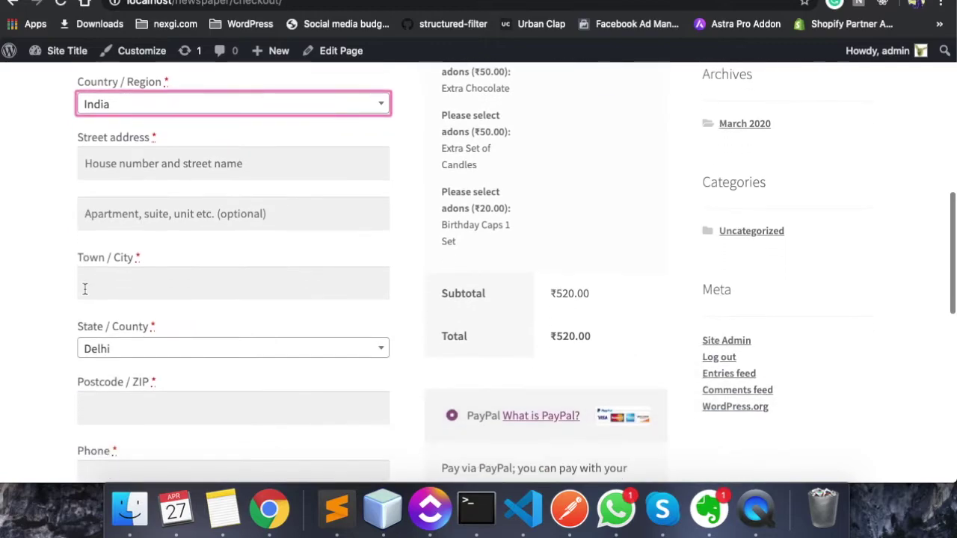
{"action": "left_click", "coordinate": [127, 157]}
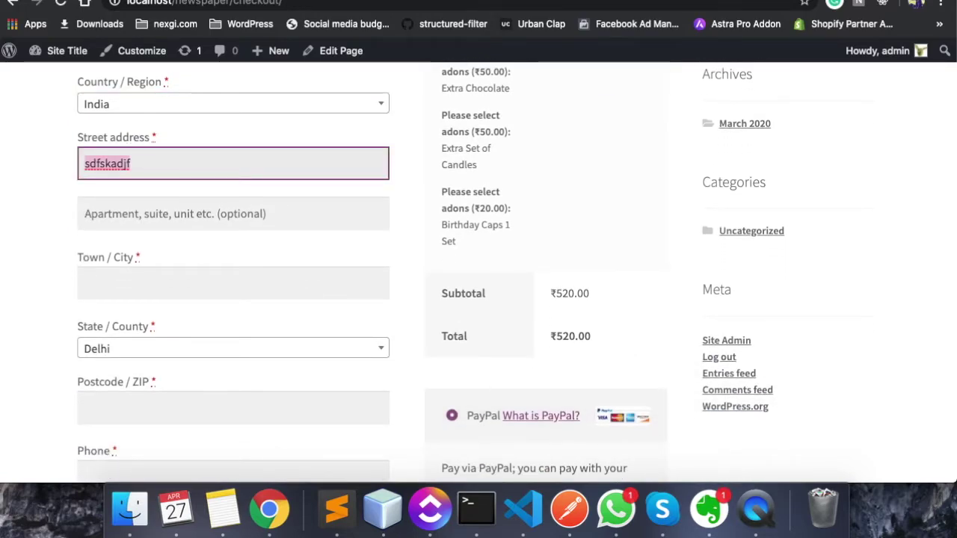
{"action": "key", "text": "Tab"}
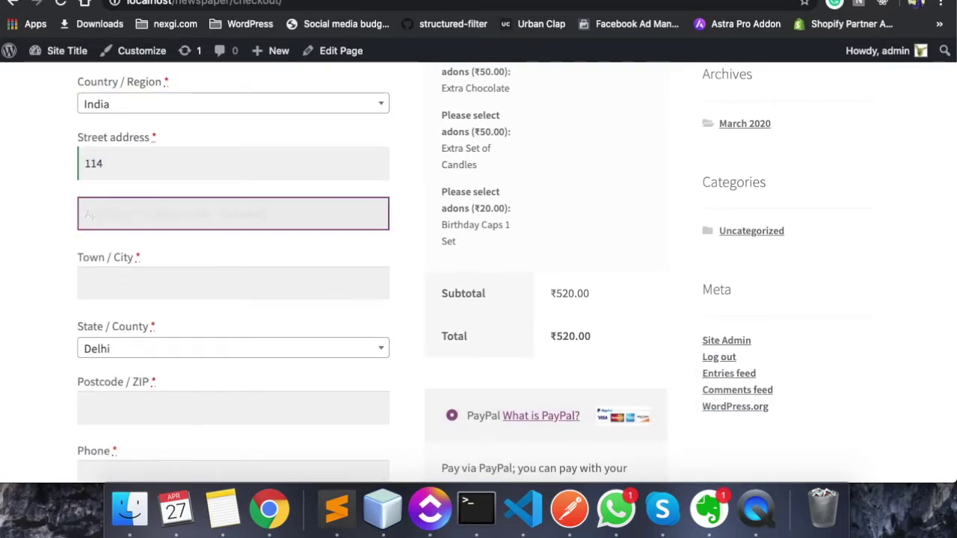
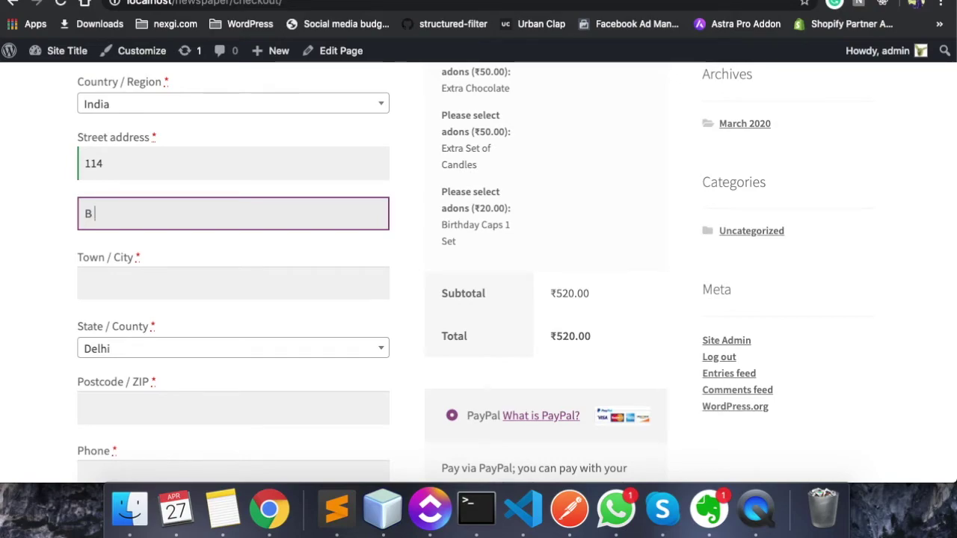
{"action": "key", "text": "BackSpace"}
{"action": "key", "text": "shift+Tab"}
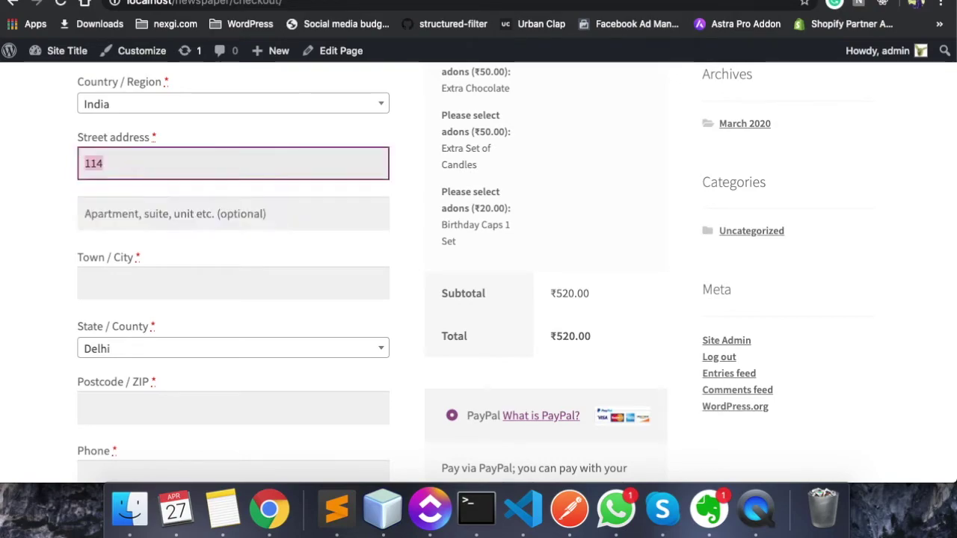
{"action": "key", "text": "Right"}
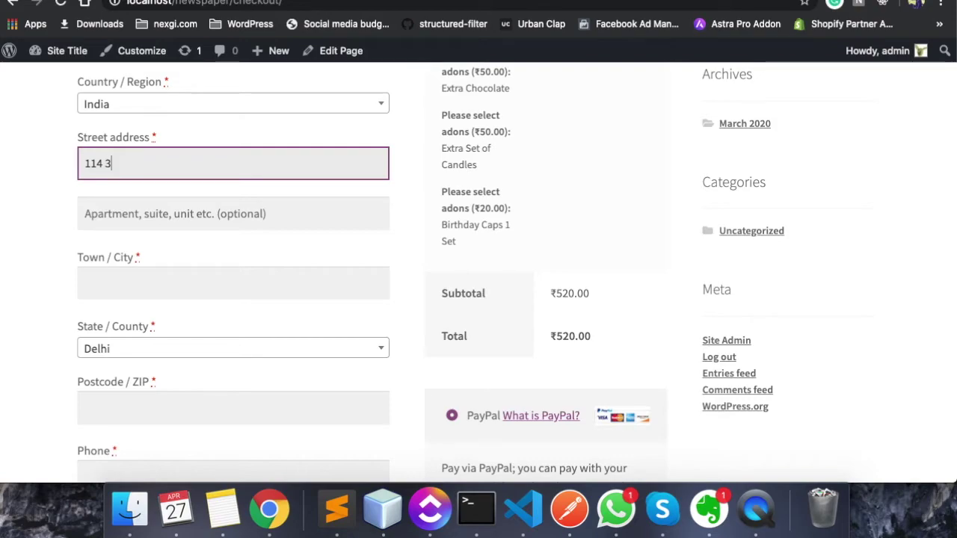
{"action": "key", "text": "Tab"}
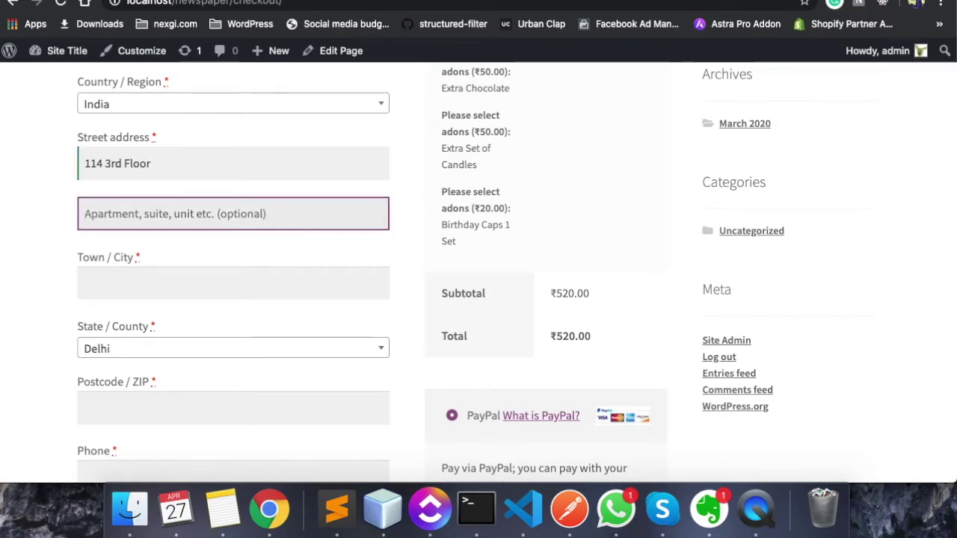
Fill in the apartment line and the town / city
{"action": "type", "text": "Sw"}
{"action": "key", "text": "BackSpace"}
{"action": "type", "text": "Dwark aMor"}
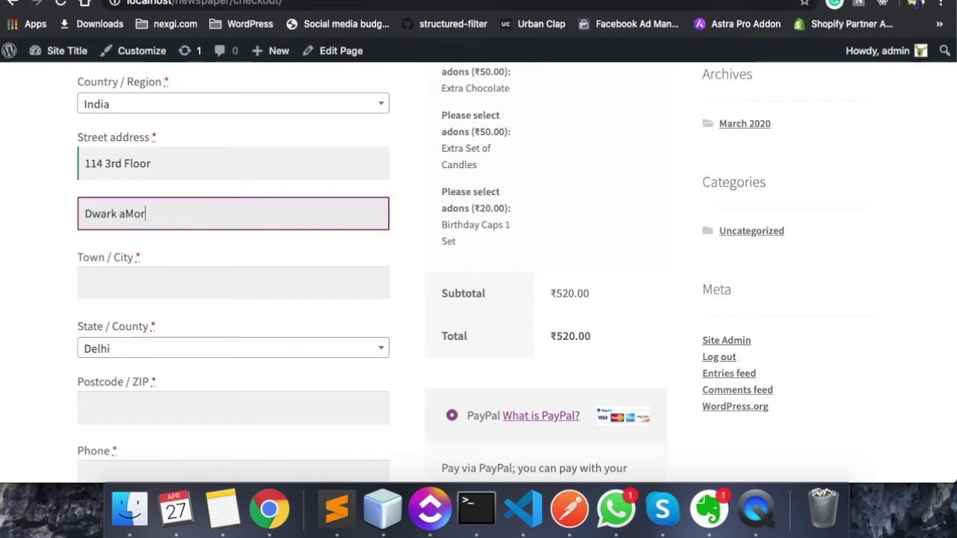
{"action": "key", "text": "Tab"}
{"action": "key", "text": "shift+Tab"}
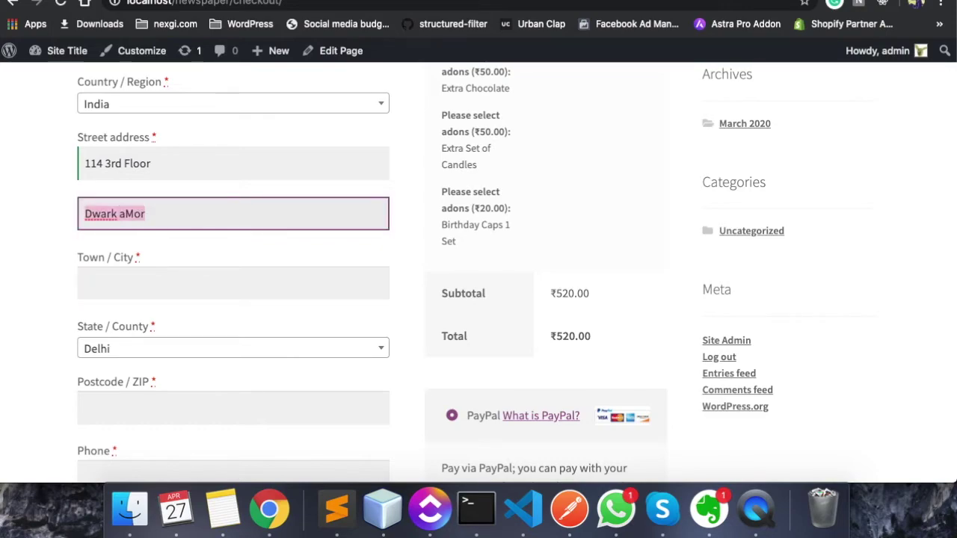
{"action": "type", "text": "Dwa"}
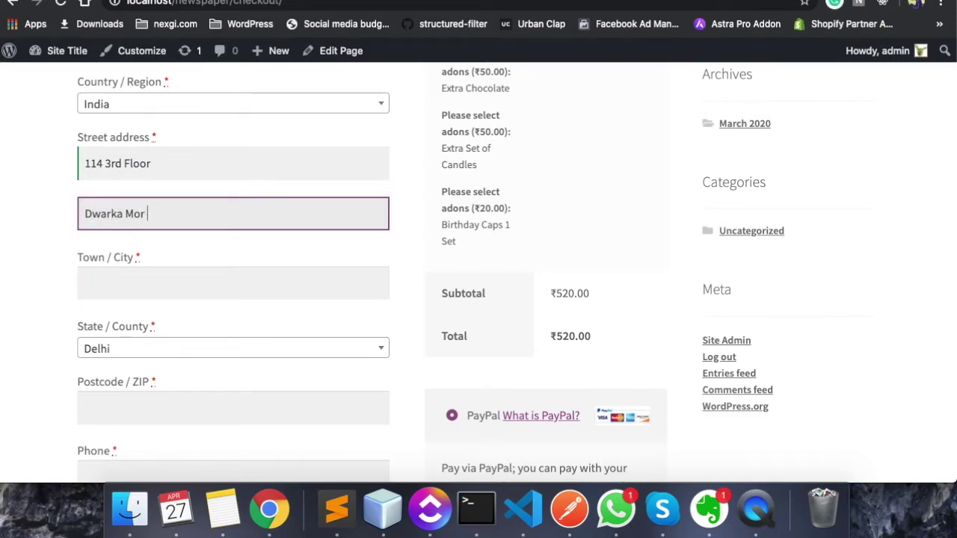
{"action": "key", "text": "Tab"}
{"action": "type", "text": "New Delhi"}
{"action": "key", "text": "Tab"}
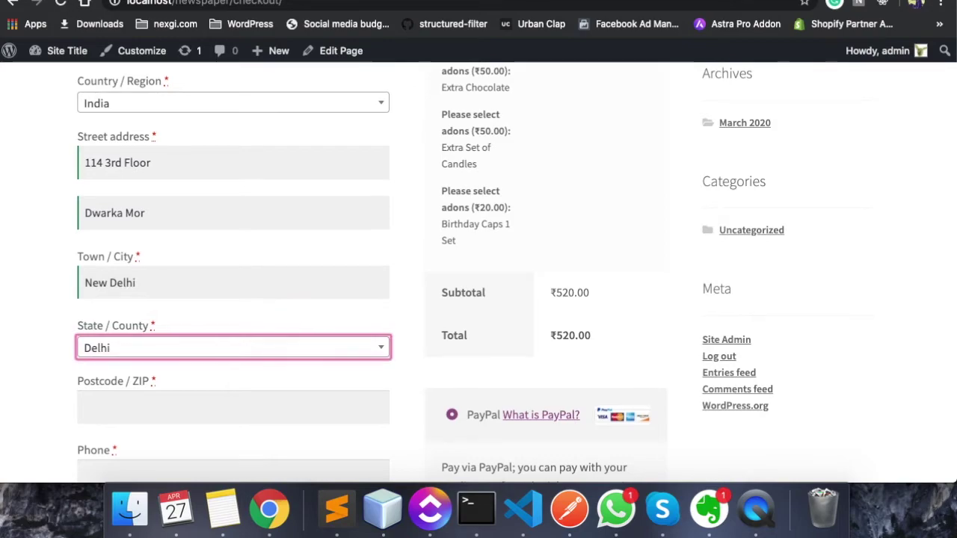
Enter the billing postcode, phone number and e-mail address
{"action": "scroll", "coordinate": [96, 235], "scroll_direction": "down", "scroll_amount": 3}
{"action": "left_click", "coordinate": [104, 276]}
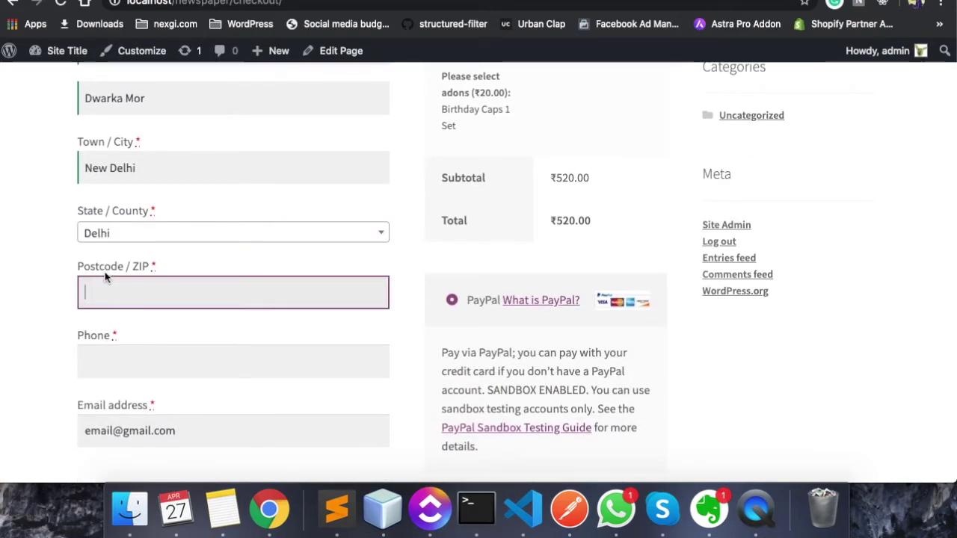
{"action": "type", "text": "10059"}
{"action": "key", "text": "Tab"}
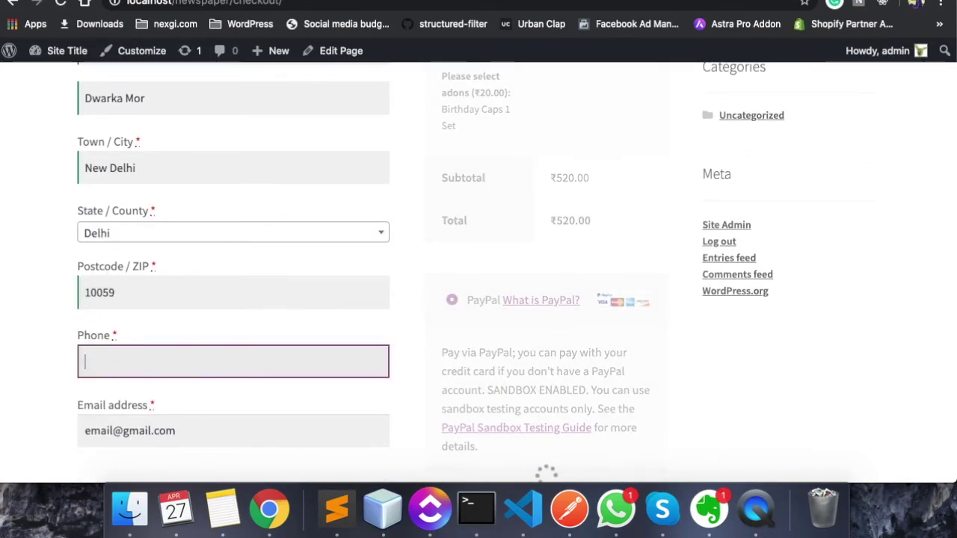
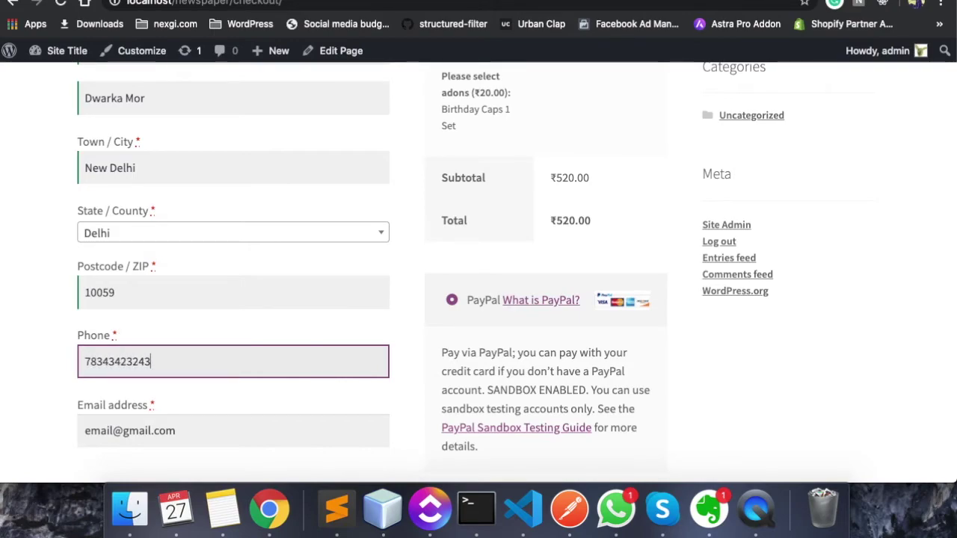
{"action": "key", "text": "Tab"}
{"action": "scroll", "coordinate": [478, 270], "scroll_direction": "down", "scroll_amount": 3}
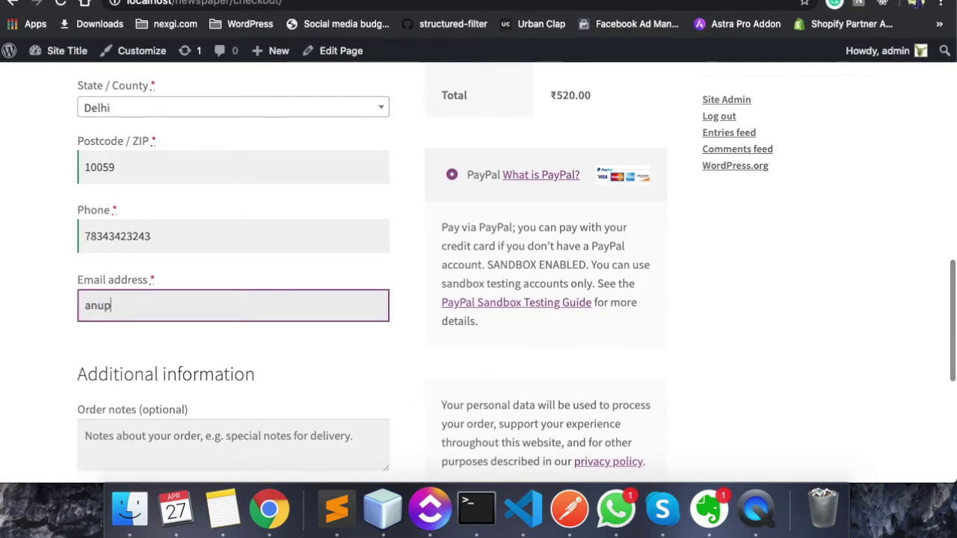
{"action": "key", "text": "Tab"}
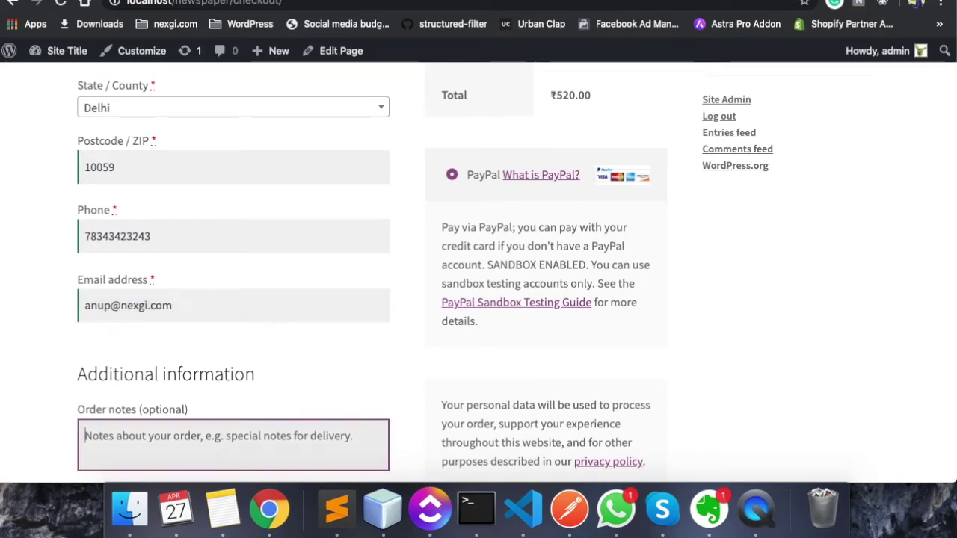
Type an order note and review the checkout form and ₹520.00 total
{"action": "scroll", "coordinate": [478, 269], "scroll_direction": "down", "scroll_amount": 2}
{"action": "type", "text": "lajsfslakdjflsakdj"}
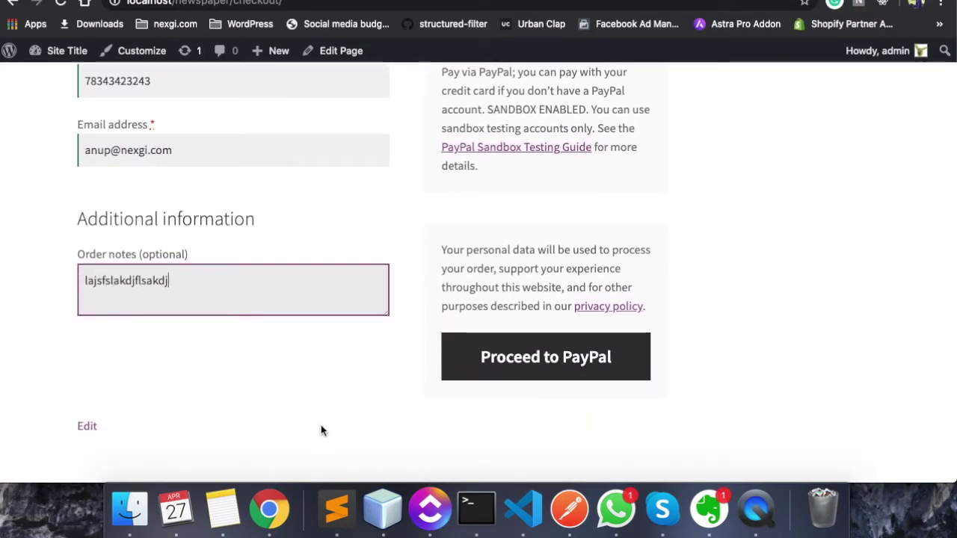
{"action": "scroll", "coordinate": [496, 340], "scroll_direction": "up", "scroll_amount": 10}
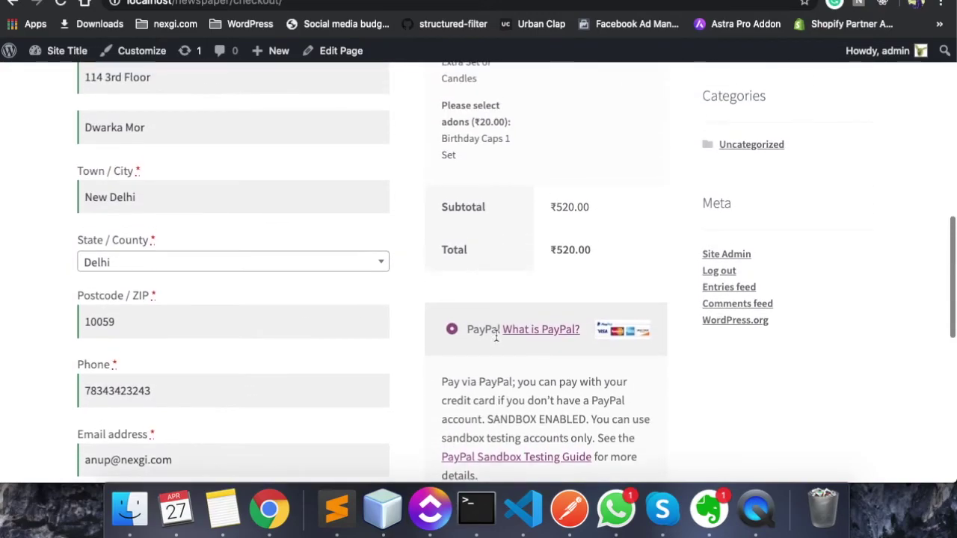
{"action": "scroll", "coordinate": [496, 340], "scroll_direction": "up", "scroll_amount": 3}
{"action": "scroll", "coordinate": [495, 340], "scroll_direction": "down", "scroll_amount": 12}
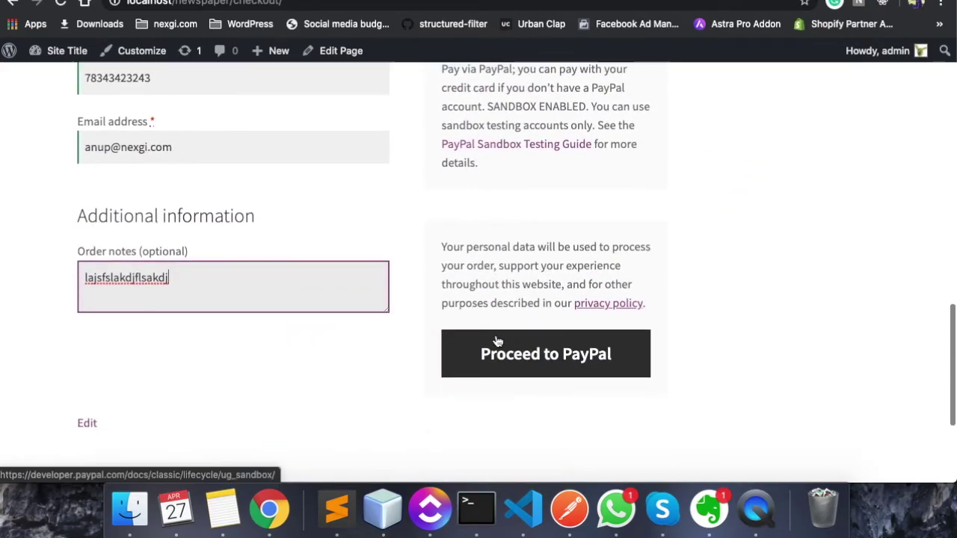
{"action": "scroll", "coordinate": [534, 311], "scroll_direction": "up", "scroll_amount": 5}
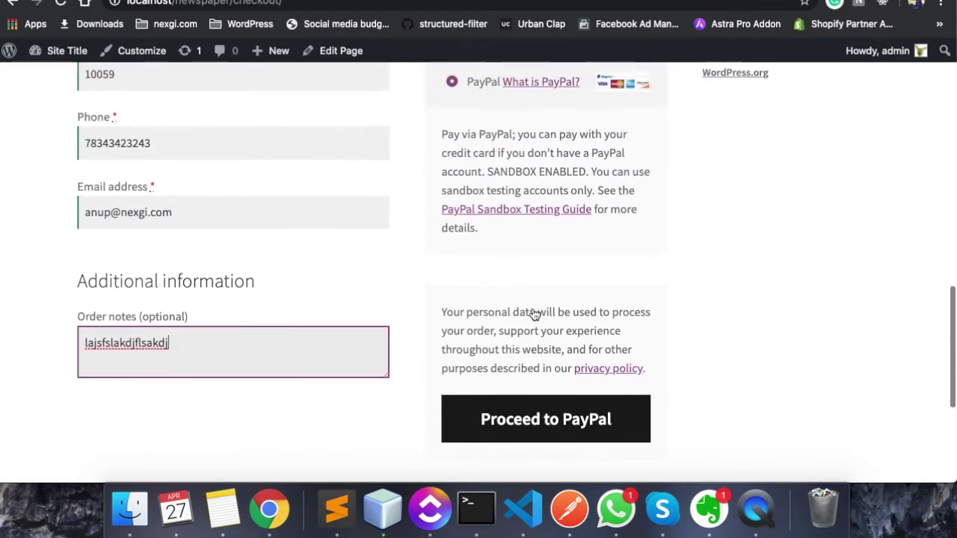
{"action": "scroll", "coordinate": [534, 311], "scroll_direction": "up", "scroll_amount": 5}
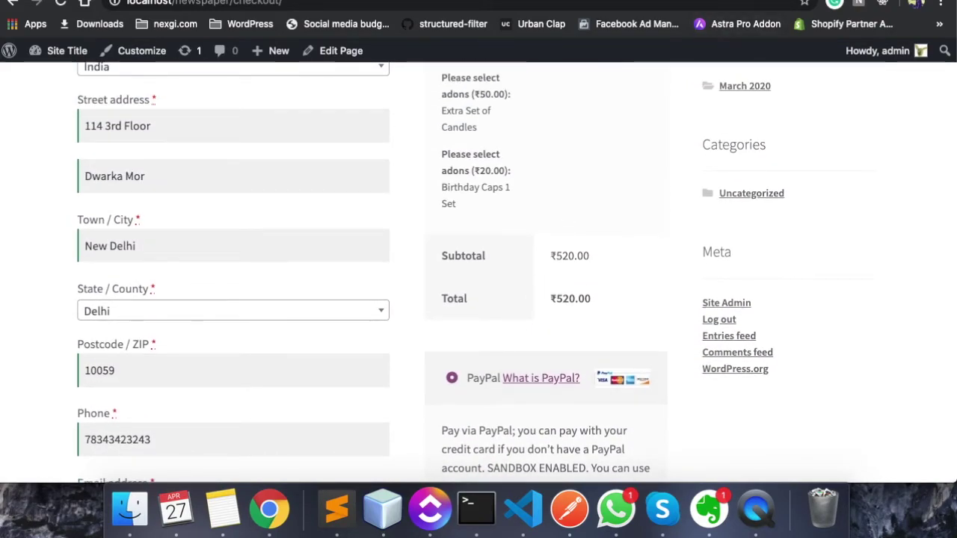
{"action": "key", "text": "ctrl+shift+Tab"}
In WooCommerce Settings > Payments, switch Cash on delivery to Enabled and save the changes
{"action": "scroll", "coordinate": [576, 180], "scroll_direction": "down", "scroll_amount": 5}
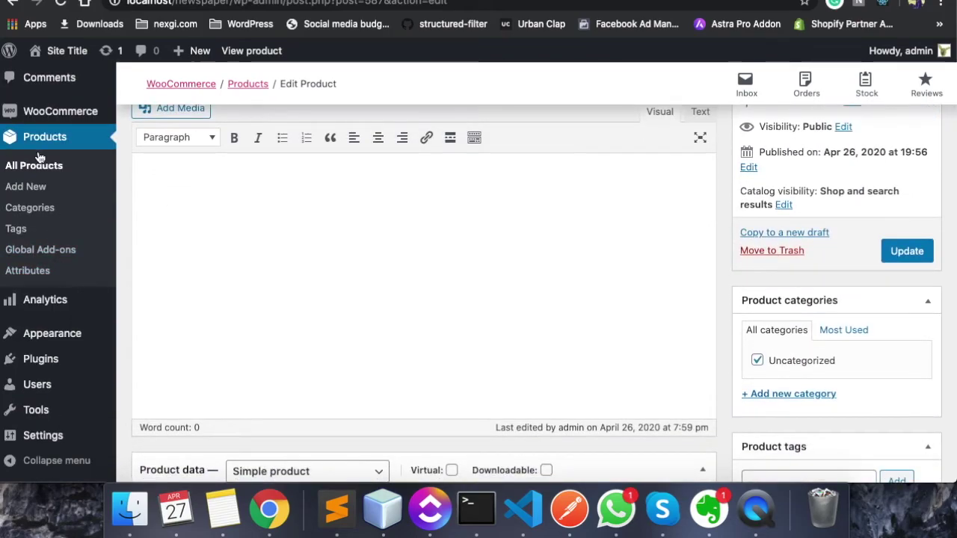
{"action": "scroll", "coordinate": [40, 157], "scroll_direction": "up", "scroll_amount": 1}
{"action": "mouse_move", "coordinate": [47, 124]}
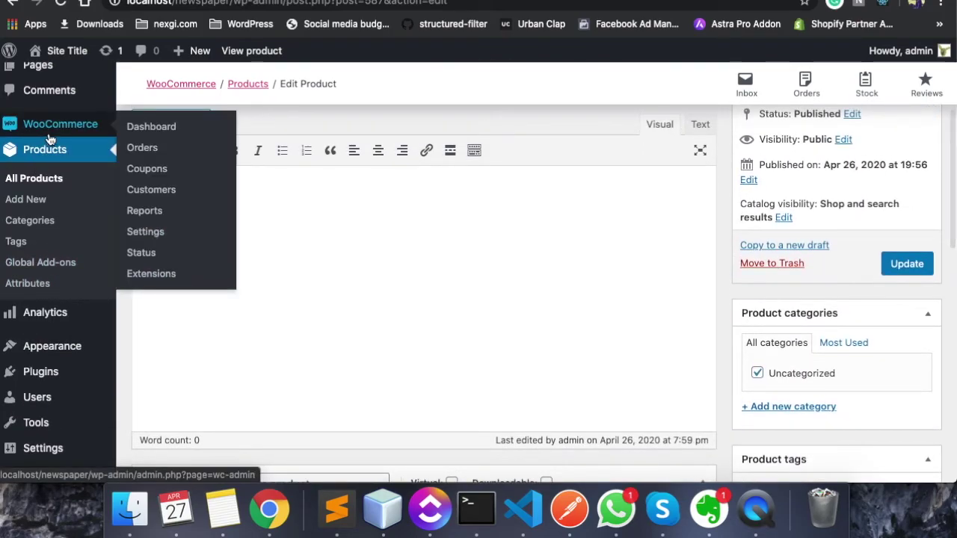
{"action": "left_click", "coordinate": [147, 234]}
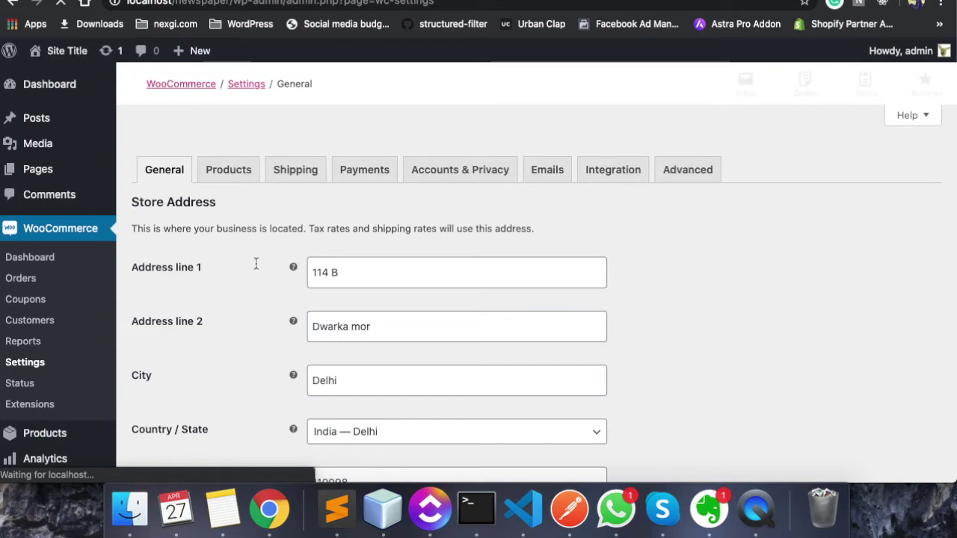
{"action": "scroll", "coordinate": [256, 263], "scroll_direction": "down", "scroll_amount": 2}
{"action": "scroll", "coordinate": [303, 213], "scroll_direction": "up", "scroll_amount": 2}
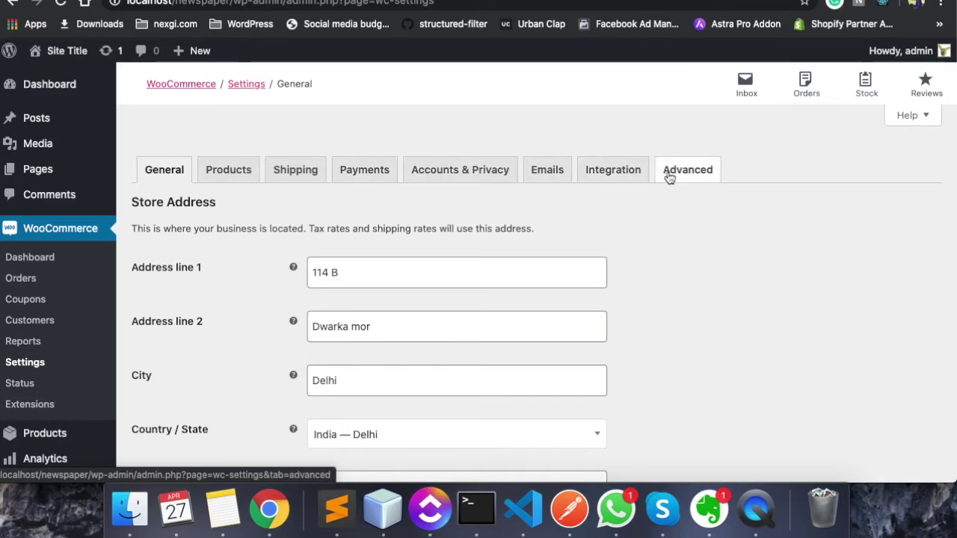
{"action": "left_click", "coordinate": [346, 176]}
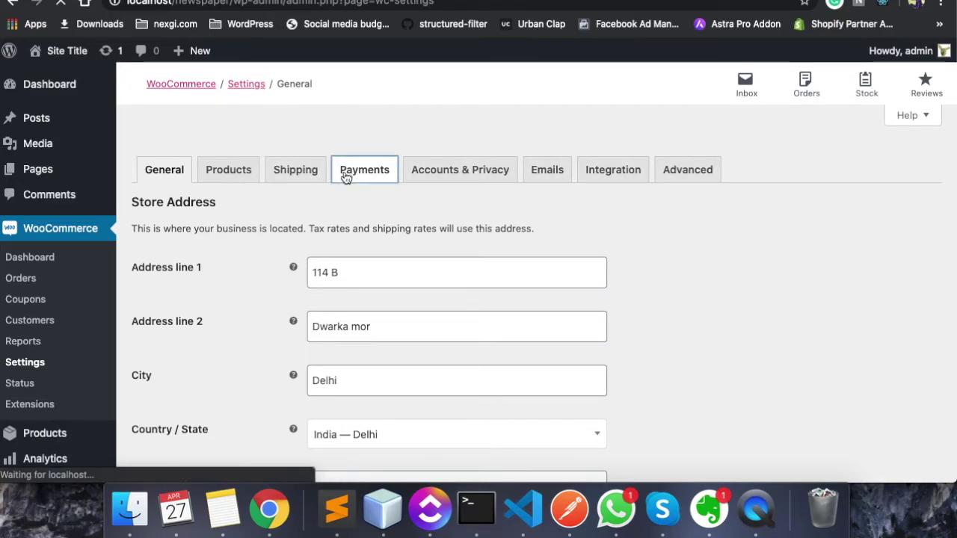
{"action": "scroll", "coordinate": [317, 280], "scroll_direction": "down", "scroll_amount": 4}
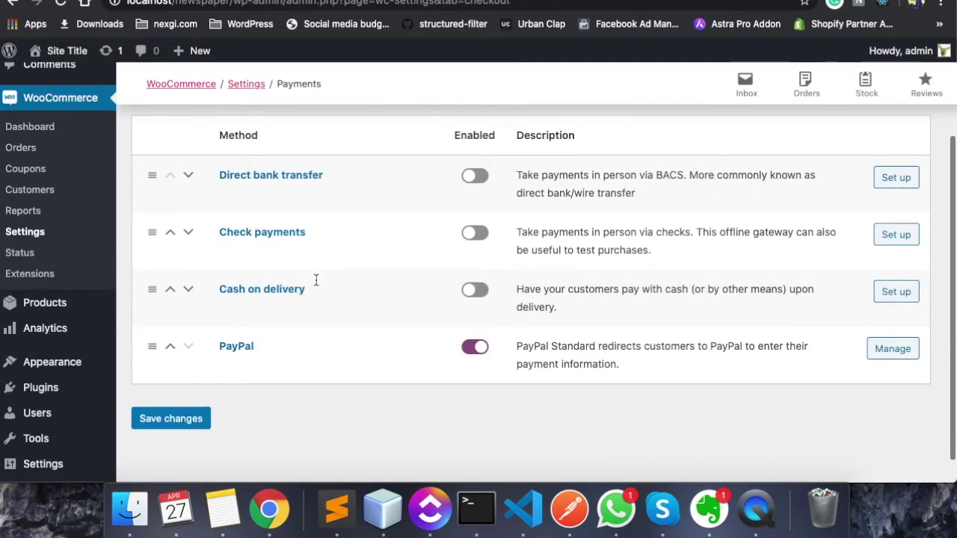
{"action": "scroll", "coordinate": [316, 280], "scroll_direction": "down", "scroll_amount": 1}
{"action": "left_click", "coordinate": [478, 264]}
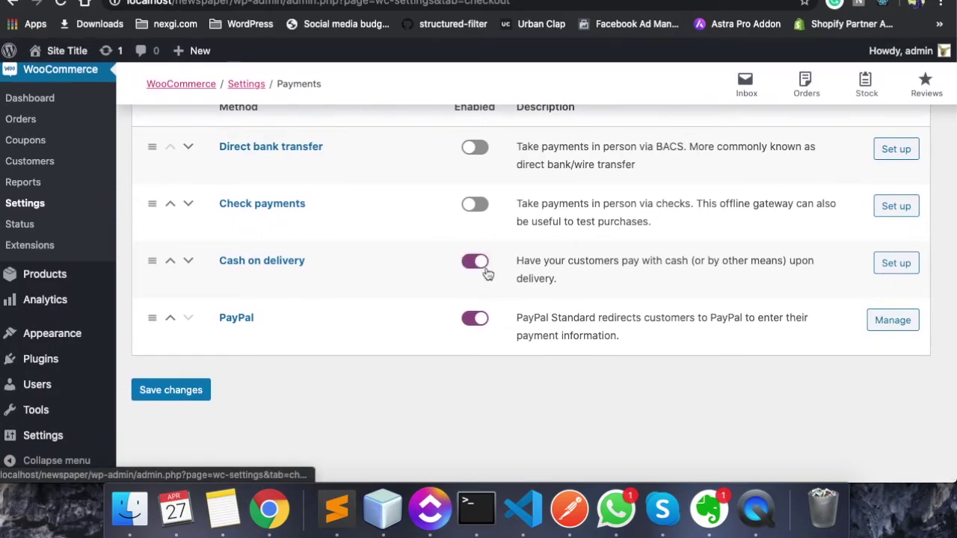
{"action": "left_click", "coordinate": [170, 390]}
Reload the storefront checkout page and select Cash on delivery as the payment method
{"action": "key", "text": "ctrl+Tab"}
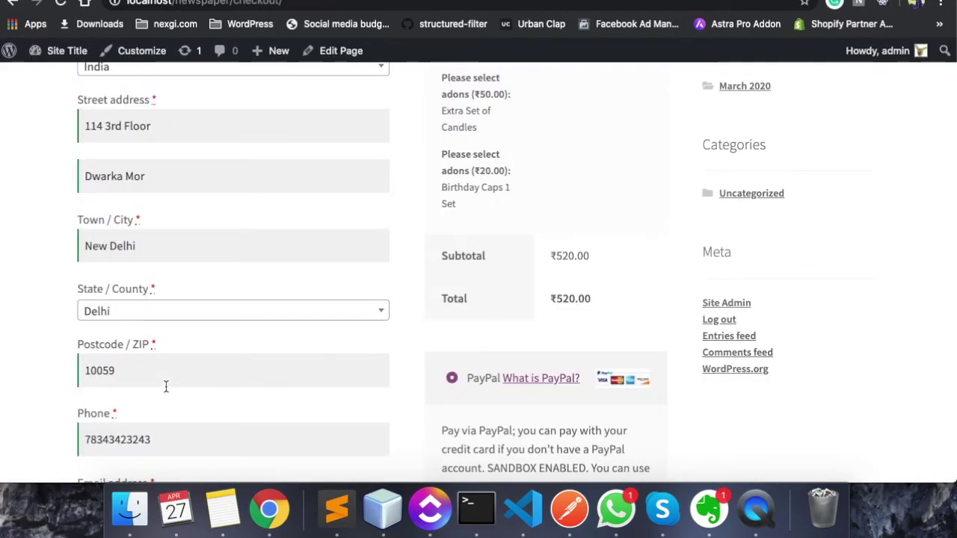
{"action": "key", "text": "super+r"}
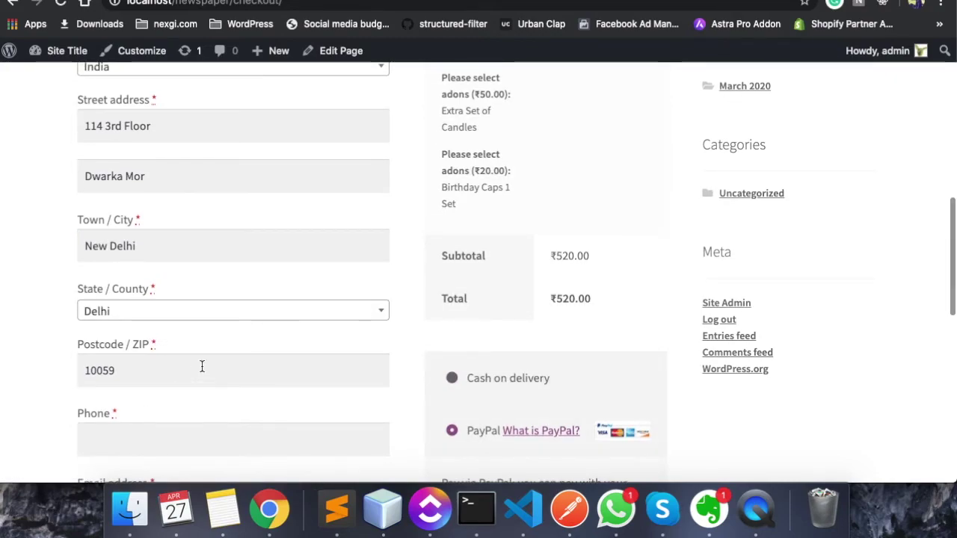
{"action": "scroll", "coordinate": [202, 366], "scroll_direction": "up", "scroll_amount": 3}
{"action": "scroll", "coordinate": [201, 365], "scroll_direction": "down", "scroll_amount": 4}
{"action": "scroll", "coordinate": [201, 365], "scroll_direction": "up", "scroll_amount": 6}
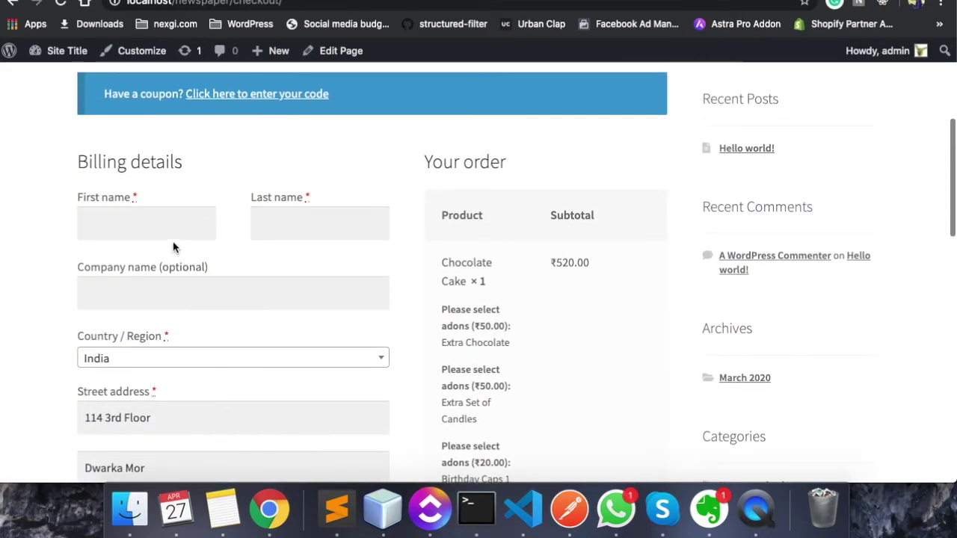
{"action": "left_click", "coordinate": [157, 209]}
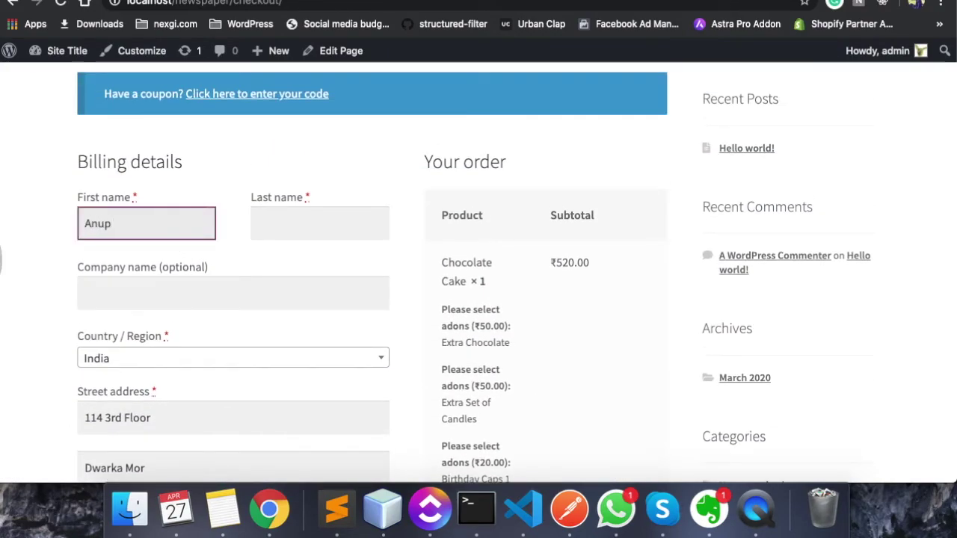
{"action": "scroll", "coordinate": [453, 370], "scroll_direction": "down", "scroll_amount": 10}
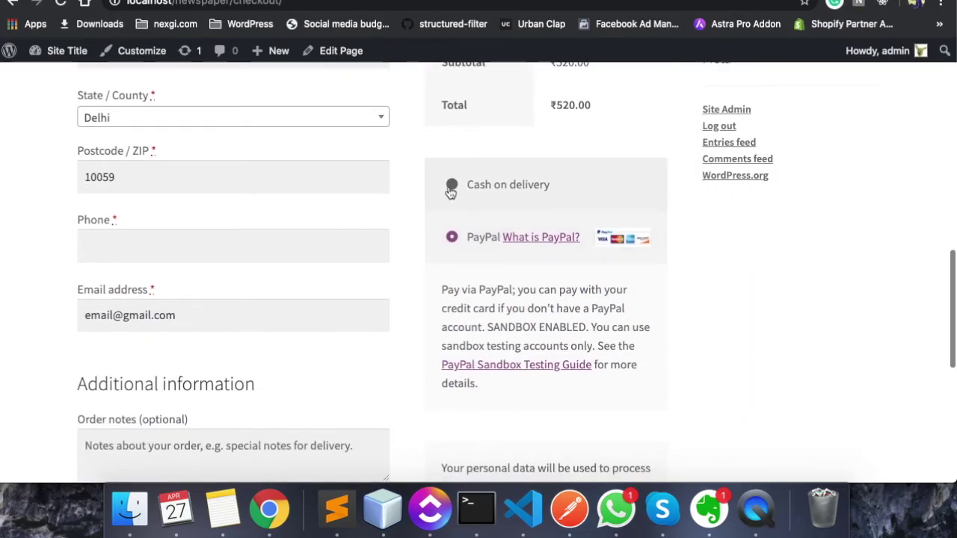
{"action": "left_click", "coordinate": [451, 187]}
{"action": "scroll", "coordinate": [439, 270], "scroll_direction": "up", "scroll_amount": 10}
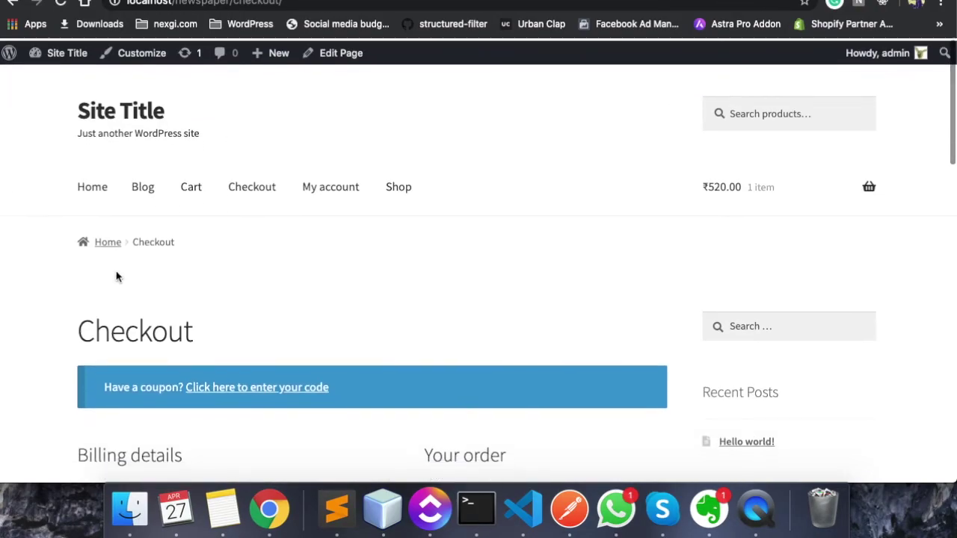
{"action": "scroll", "coordinate": [116, 277], "scroll_direction": "down", "scroll_amount": 6}
Fill in the customer's last name and phone number, then submit the order
{"action": "left_click", "coordinate": [259, 113]}
{"action": "type", "text": "Kumar"}
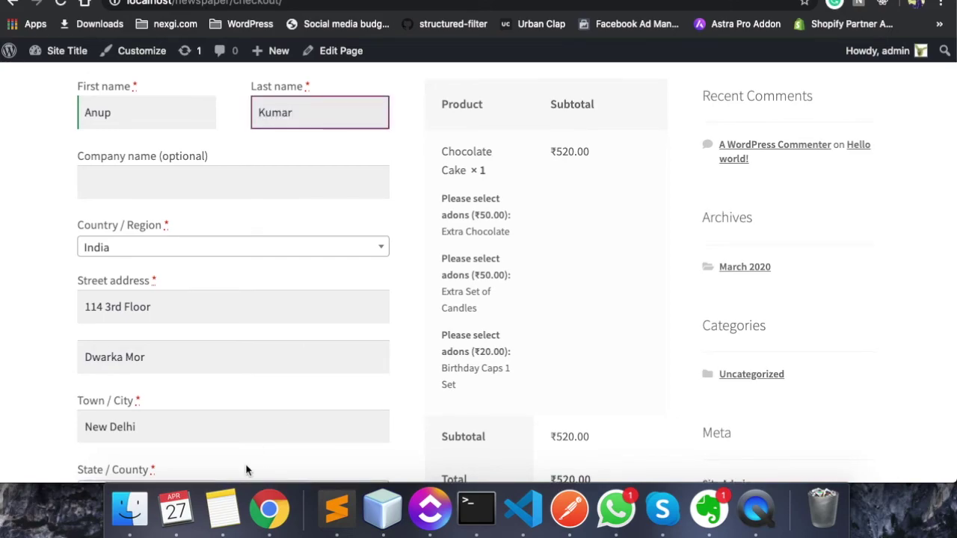
{"action": "scroll", "coordinate": [246, 466], "scroll_direction": "down", "scroll_amount": 6}
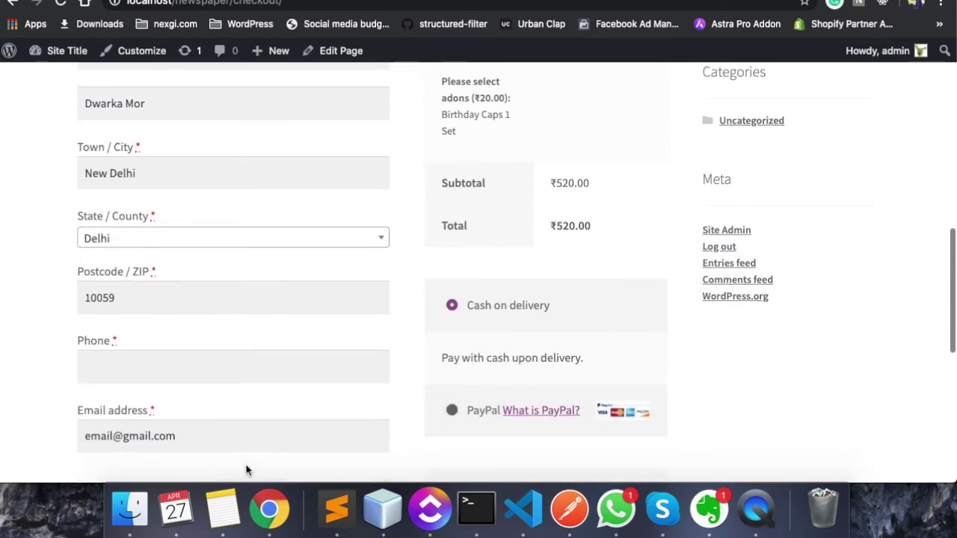
{"action": "left_click", "coordinate": [122, 195]}
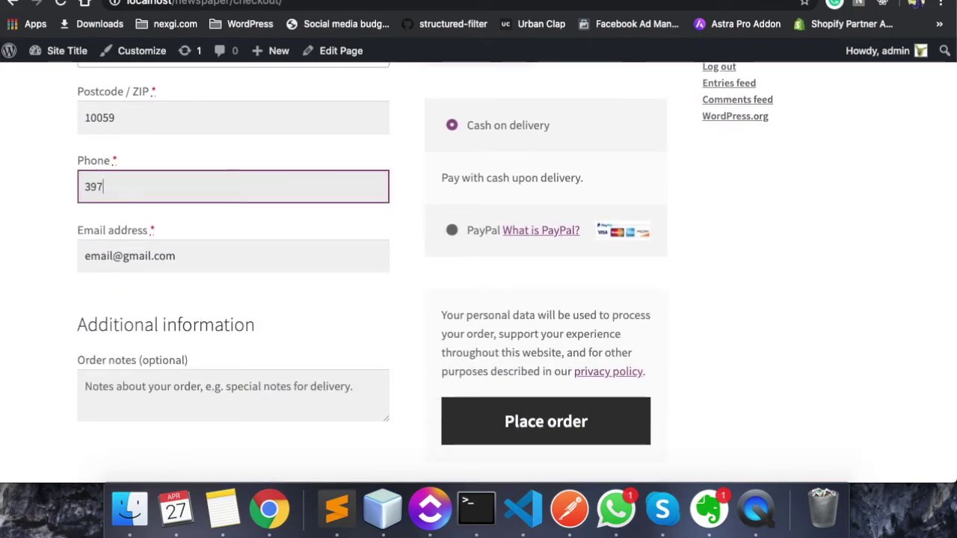
{"action": "scroll", "coordinate": [431, 312], "scroll_direction": "down", "scroll_amount": 3}
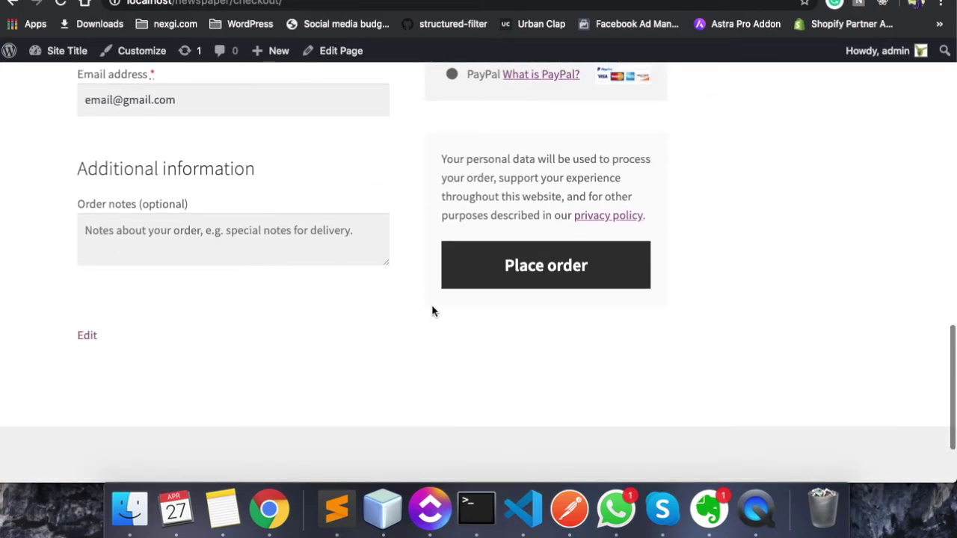
{"action": "left_click", "coordinate": [492, 285]}
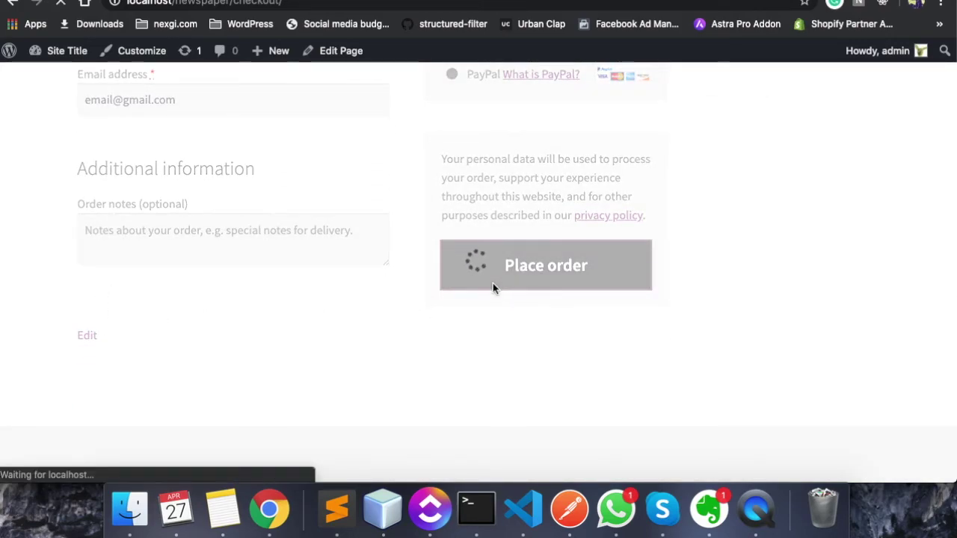
From the order confirmation, go to the admin's WooCommerce Orders list and open the new Processing order
{"action": "scroll", "coordinate": [418, 293], "scroll_direction": "down", "scroll_amount": 3}
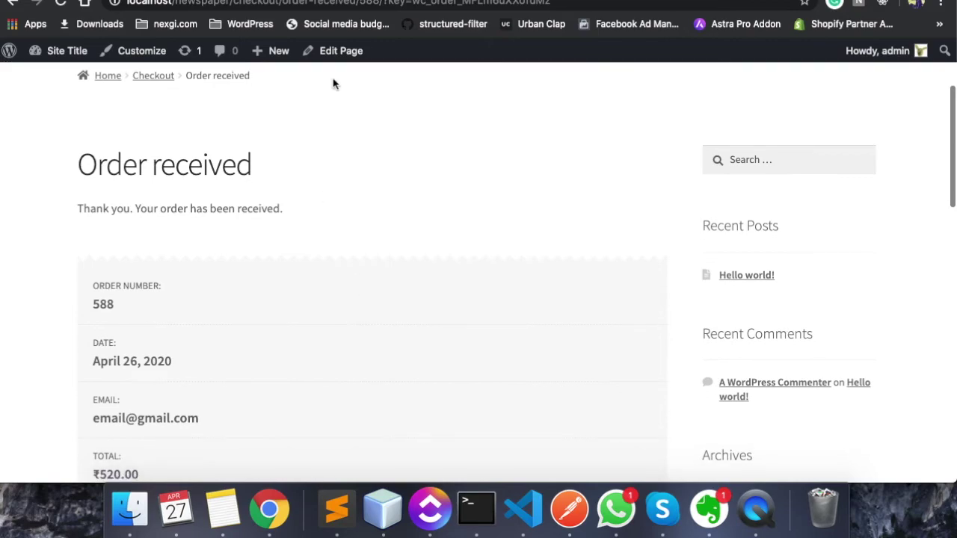
{"action": "left_click", "coordinate": [60, 73]}
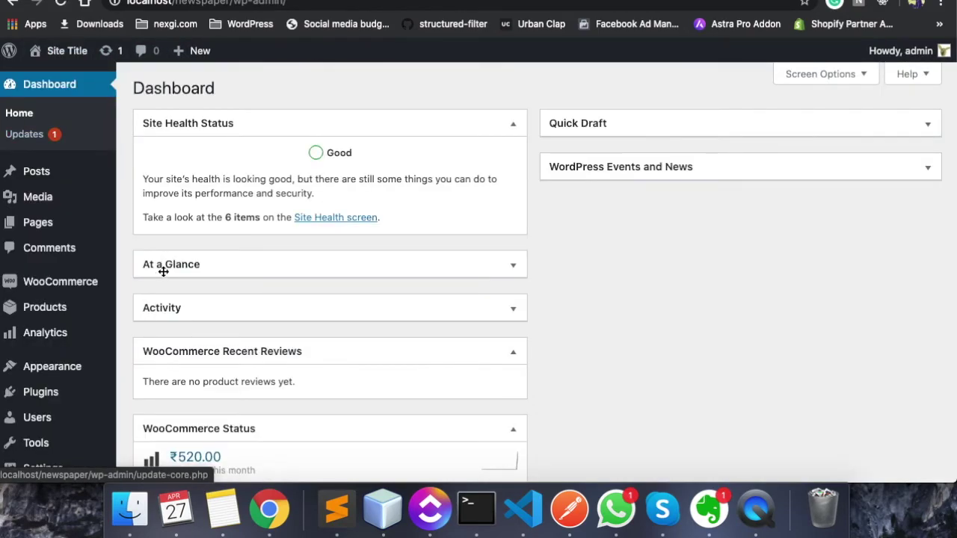
{"action": "scroll", "coordinate": [163, 272], "scroll_direction": "down", "scroll_amount": 1}
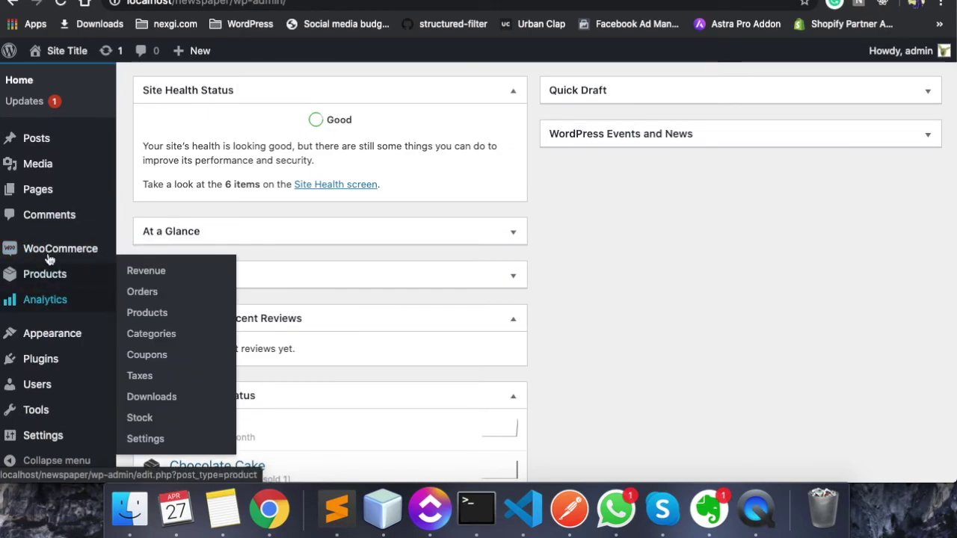
{"action": "mouse_move", "coordinate": [58, 246]}
{"action": "left_click", "coordinate": [141, 272]}
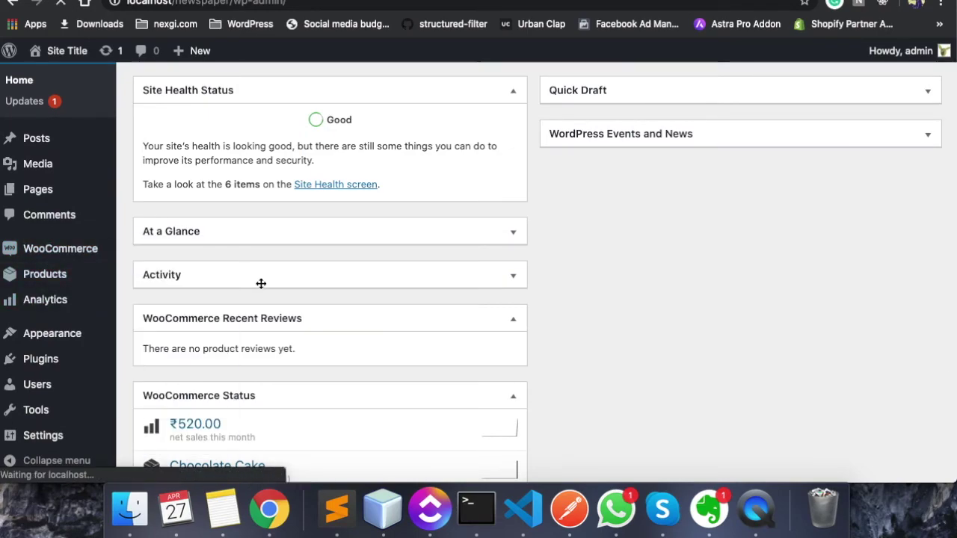
{"action": "scroll", "coordinate": [261, 281], "scroll_direction": "down", "scroll_amount": 3}
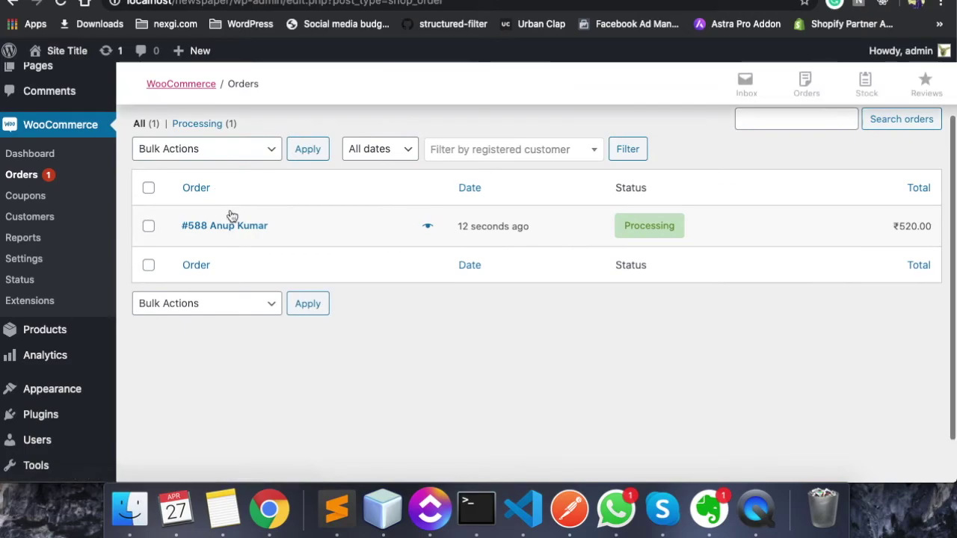
{"action": "left_click", "coordinate": [228, 226]}
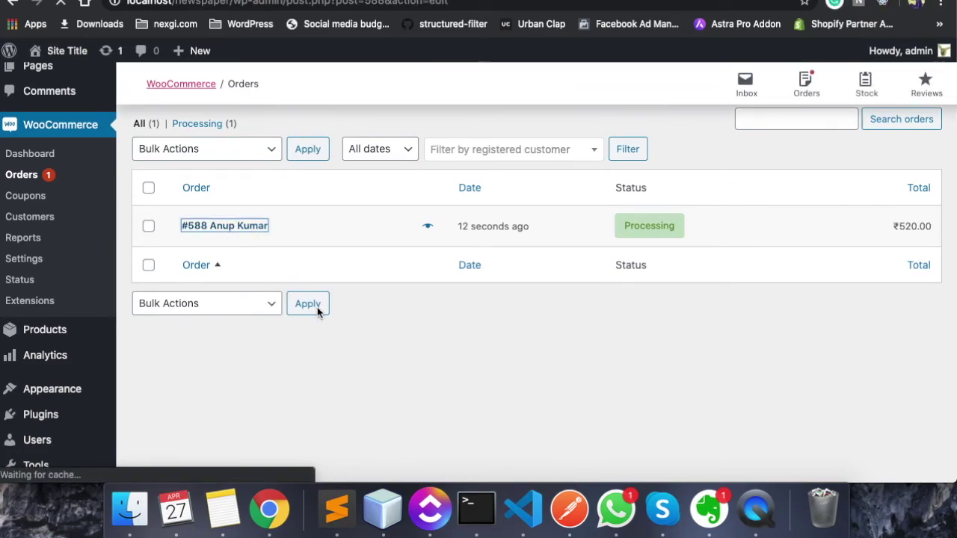
Scroll to the order items showing Chocolate Cake with Extra Chocolate, Extra Set of Candles and Birthday Caps add-ons
{"action": "scroll", "coordinate": [374, 336], "scroll_direction": "down", "scroll_amount": 5}
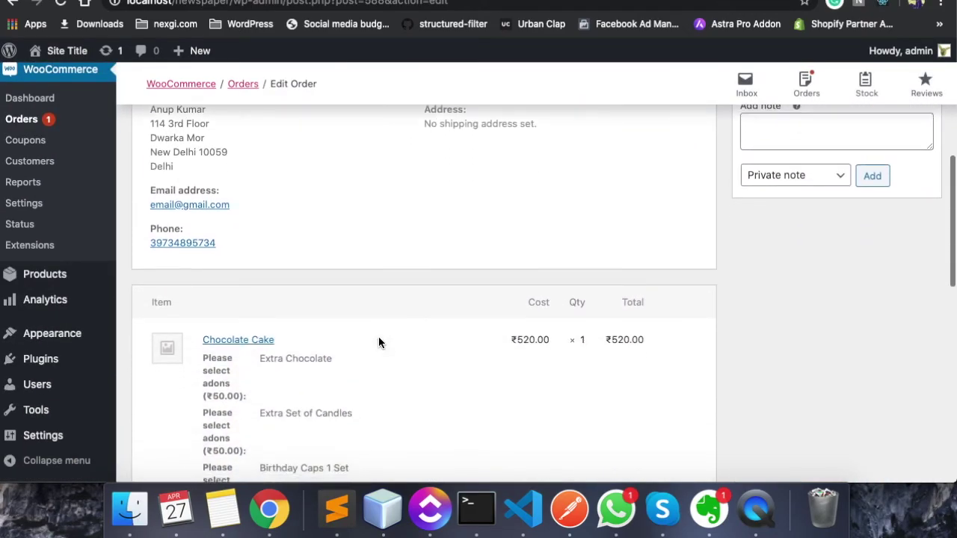
{"action": "scroll", "coordinate": [378, 343], "scroll_direction": "down", "scroll_amount": 4}
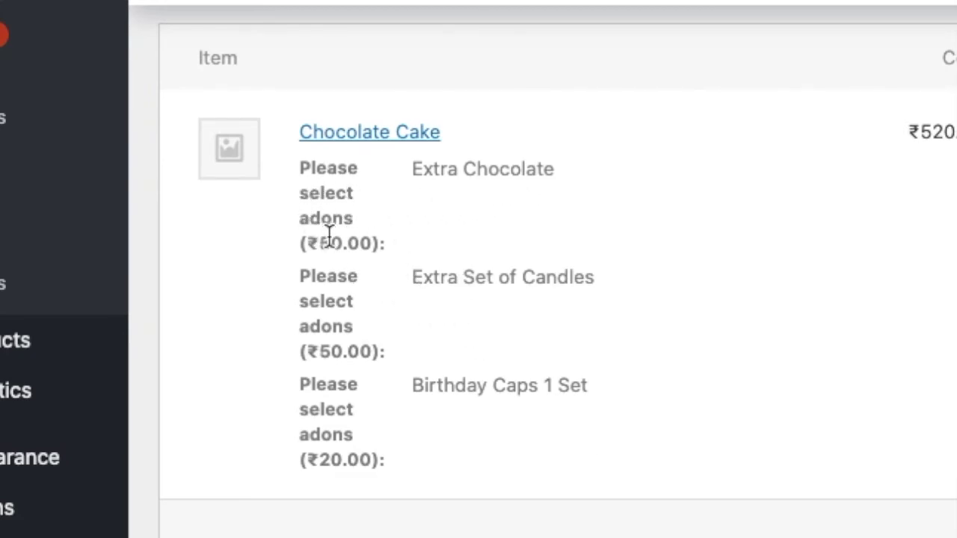
{"action": "double_click", "coordinate": [476, 278]}
{"action": "left_click", "coordinate": [476, 387]}
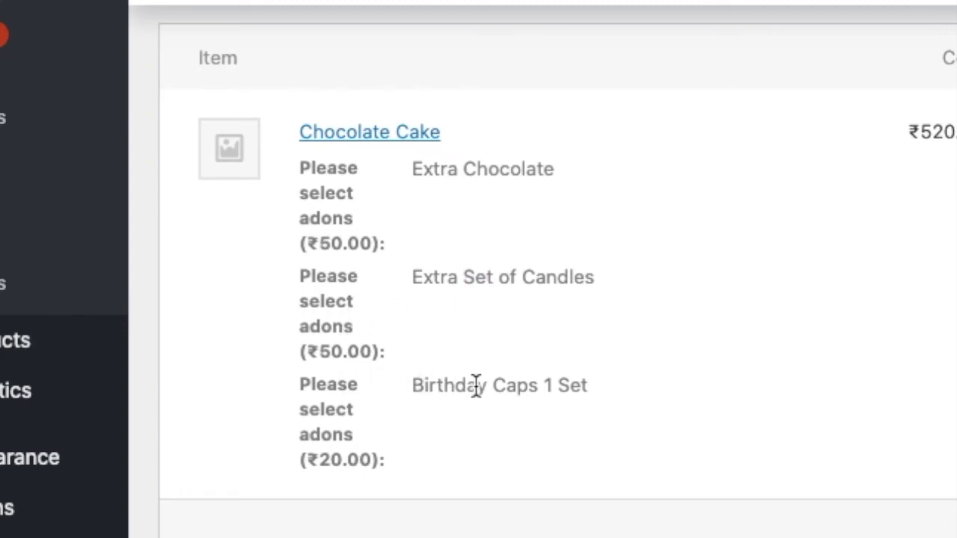